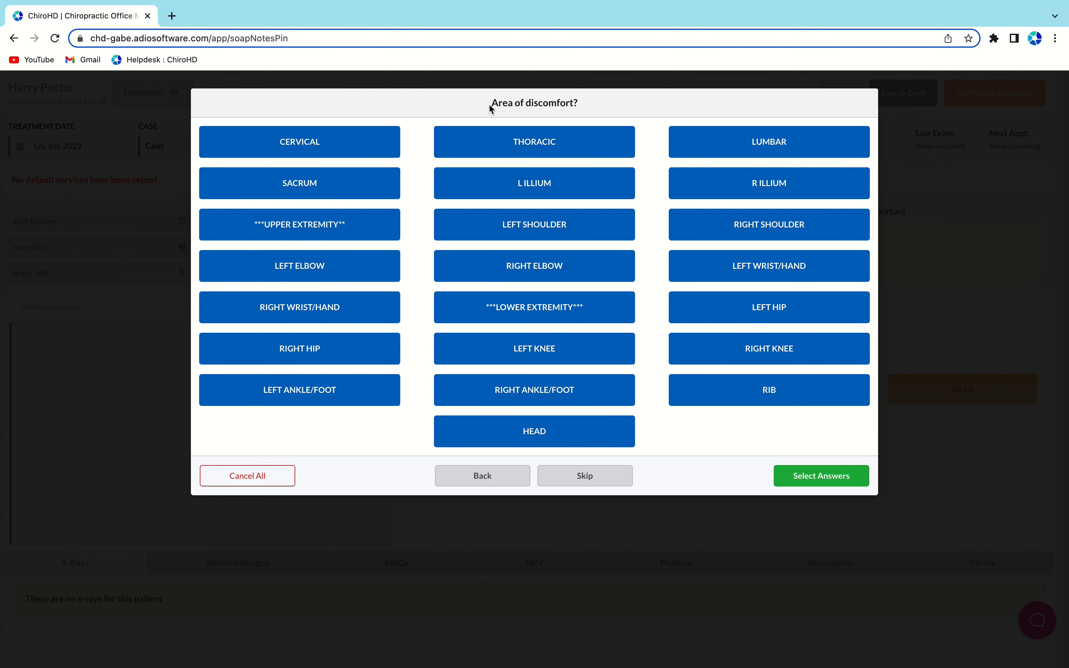
# Step: Answer the area-of-discomfort question with cervical, R Illium, right knee, rib and head
pyautogui.moveTo(491, 106); pyautogui.dragTo(614, 109)
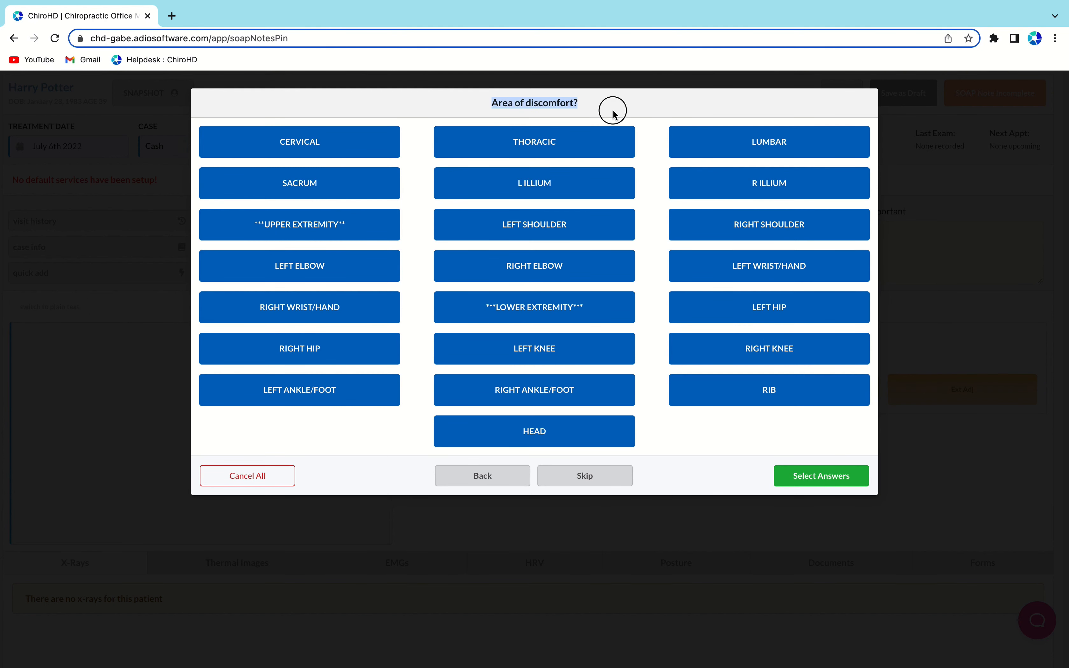
pyautogui.click(327, 157)
pyautogui.click(796, 193)
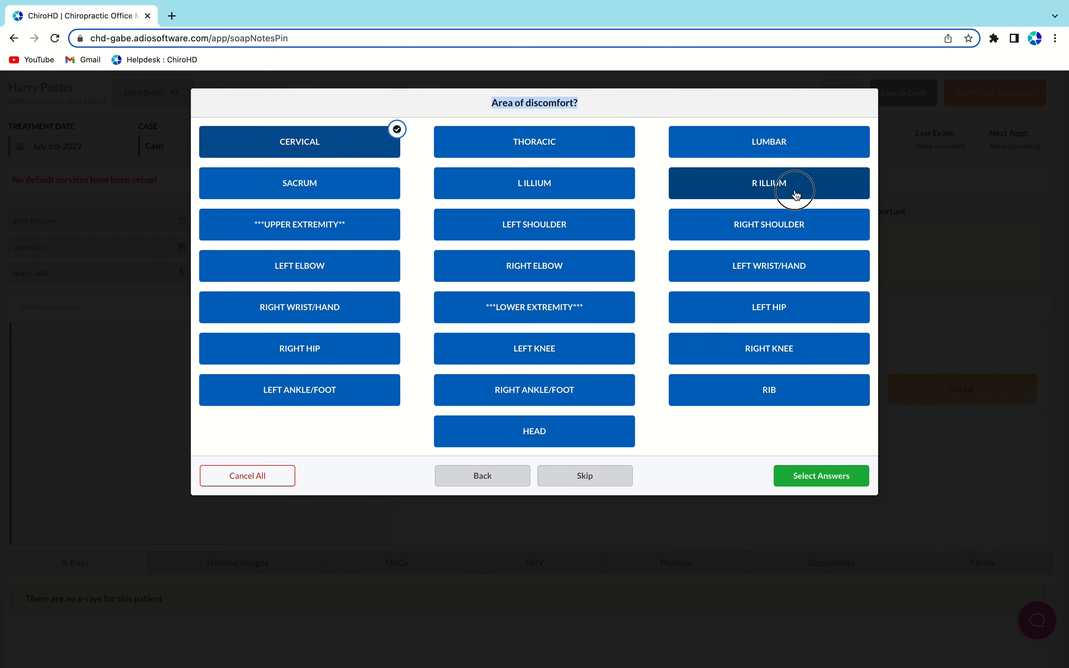
pyautogui.click(787, 360)
pyautogui.click(767, 396)
pyautogui.click(554, 433)
pyautogui.click(820, 472)
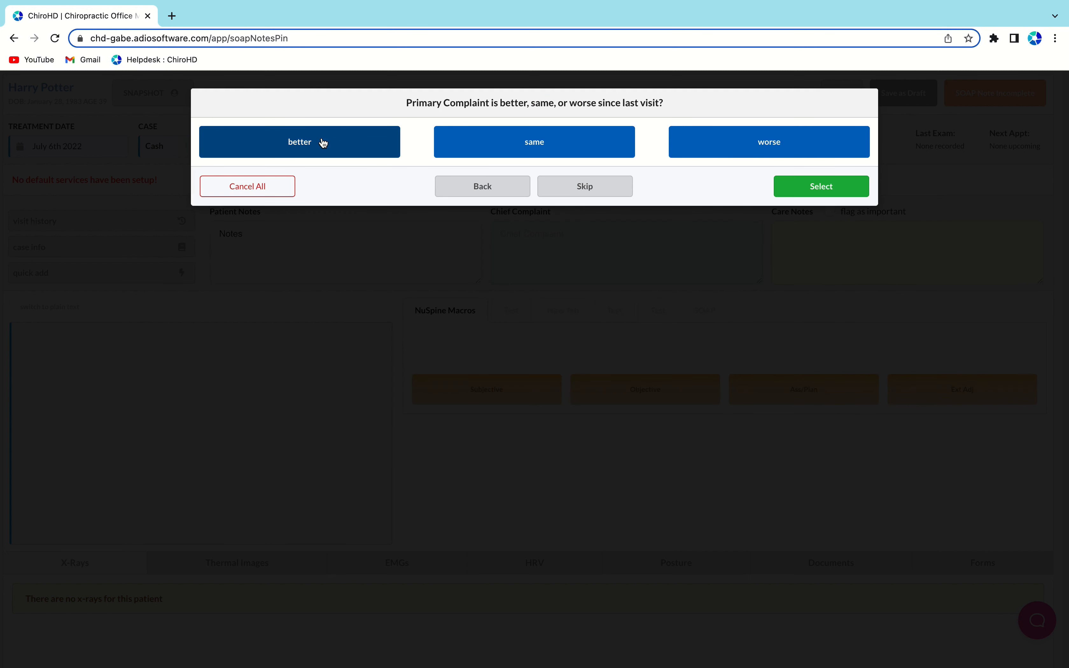
# Step: Answer that the primary complaint is worse since the last visit
pyautogui.click(745, 143)
pyautogui.scroll(-2, 311, 421)
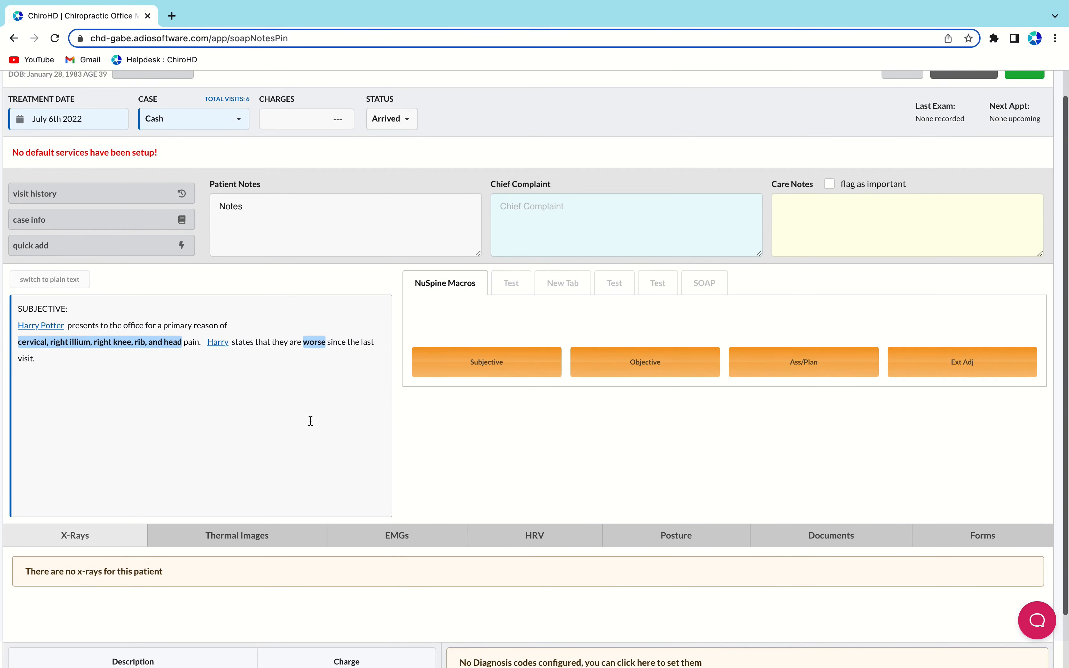
pyautogui.scroll(1, 311, 421)
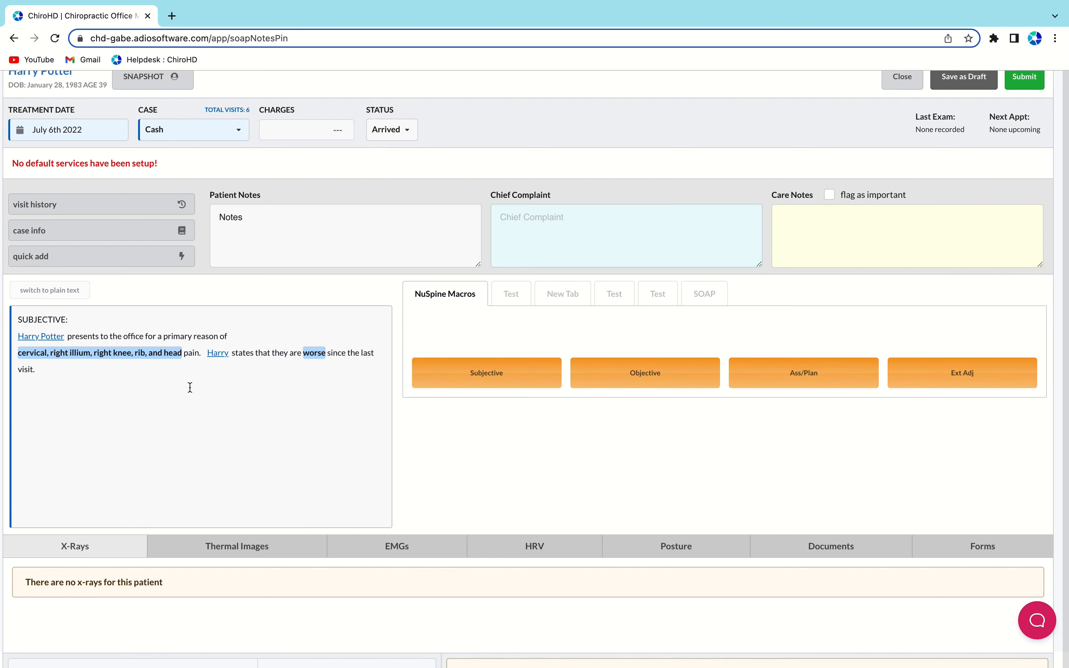
# Step: Run the Objective macro and record Cervical as the area where restrictions were found
pyautogui.click(642, 375)
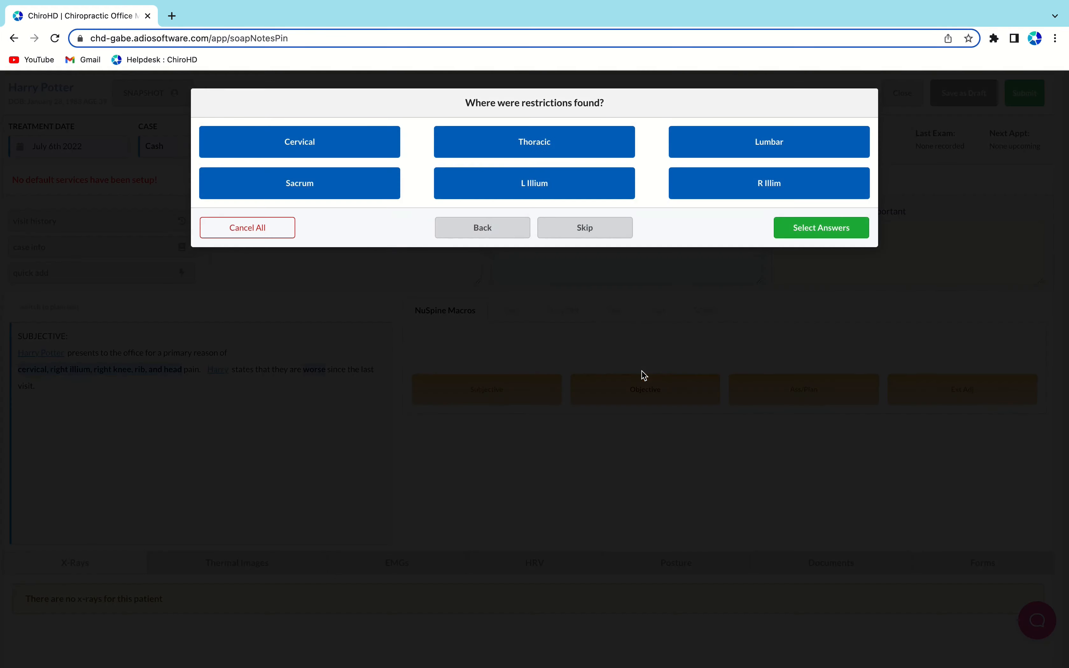
pyautogui.click(362, 154)
pyautogui.click(807, 222)
# Step: Record hypomobility and decreased segmental ROM as the palpation findings
pyautogui.click(592, 152)
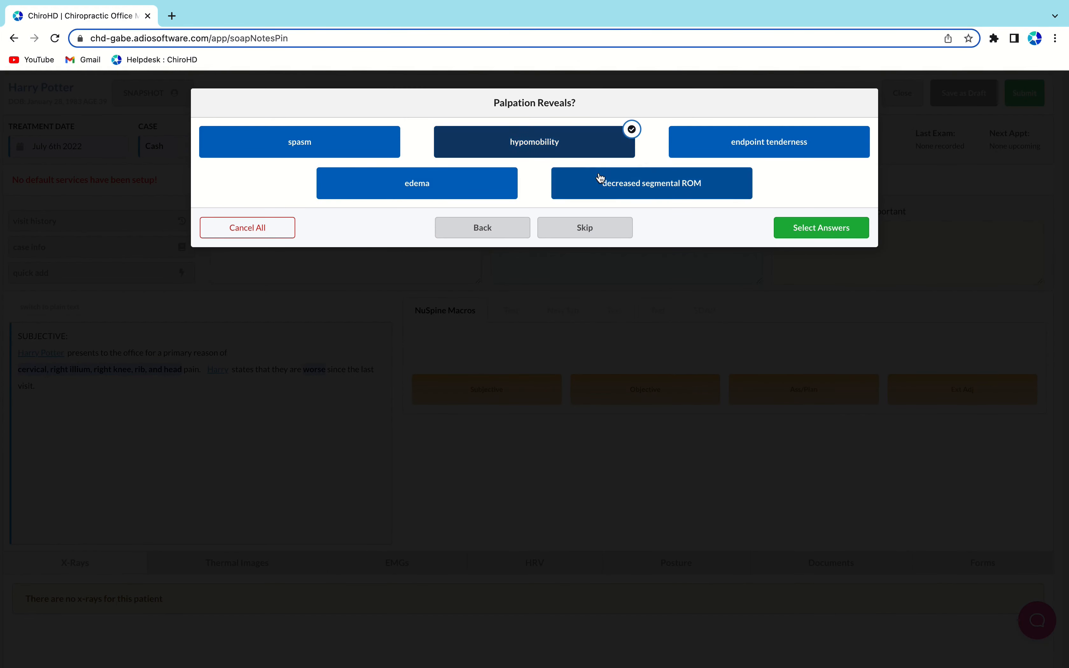
pyautogui.click(600, 177)
pyautogui.click(802, 229)
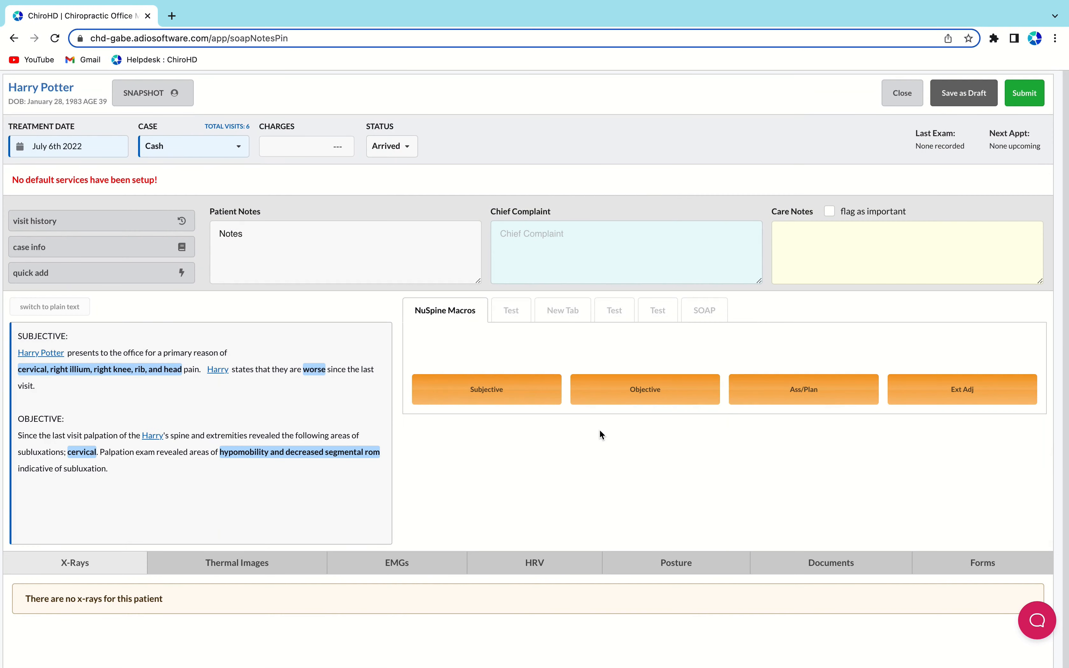
# Step: Run the Ass/Plan macro, marking right occiput, C1–C4 right and right ilium adjusted, with Hydromassage as supportive service
pyautogui.click(802, 394)
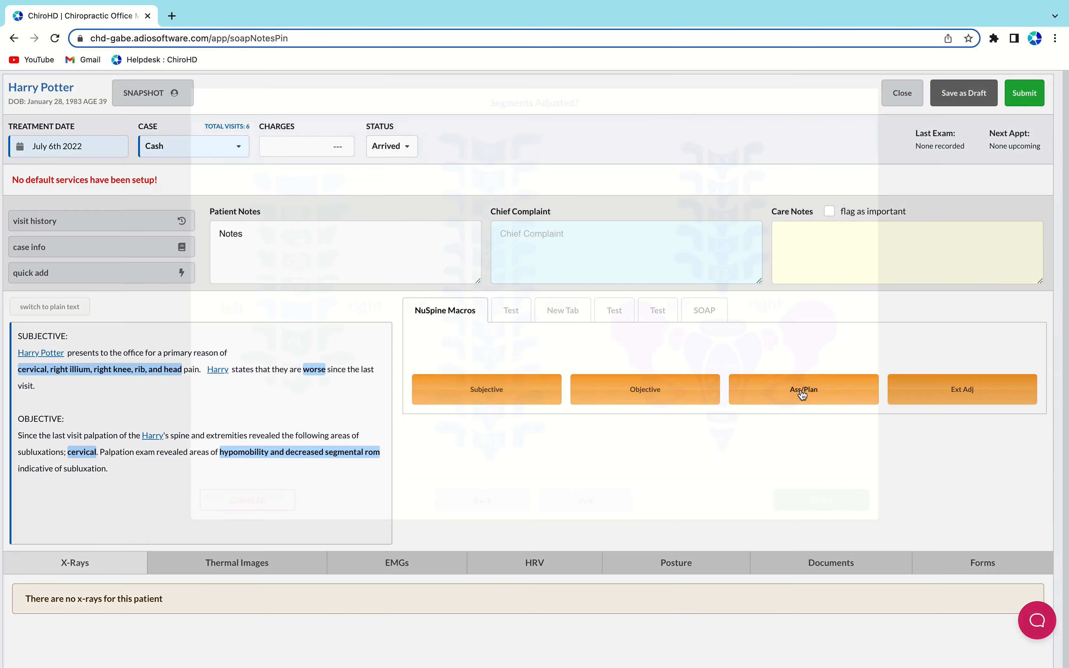
pyautogui.moveTo(324, 183); pyautogui.dragTo(322, 288)
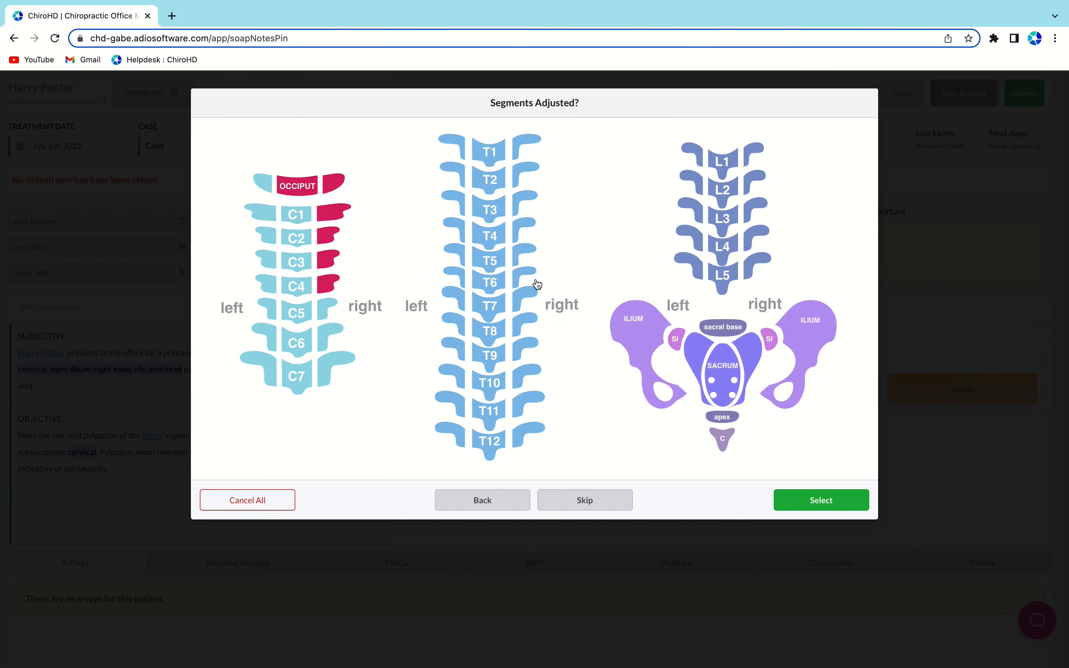
pyautogui.click(805, 331)
pyautogui.click(811, 498)
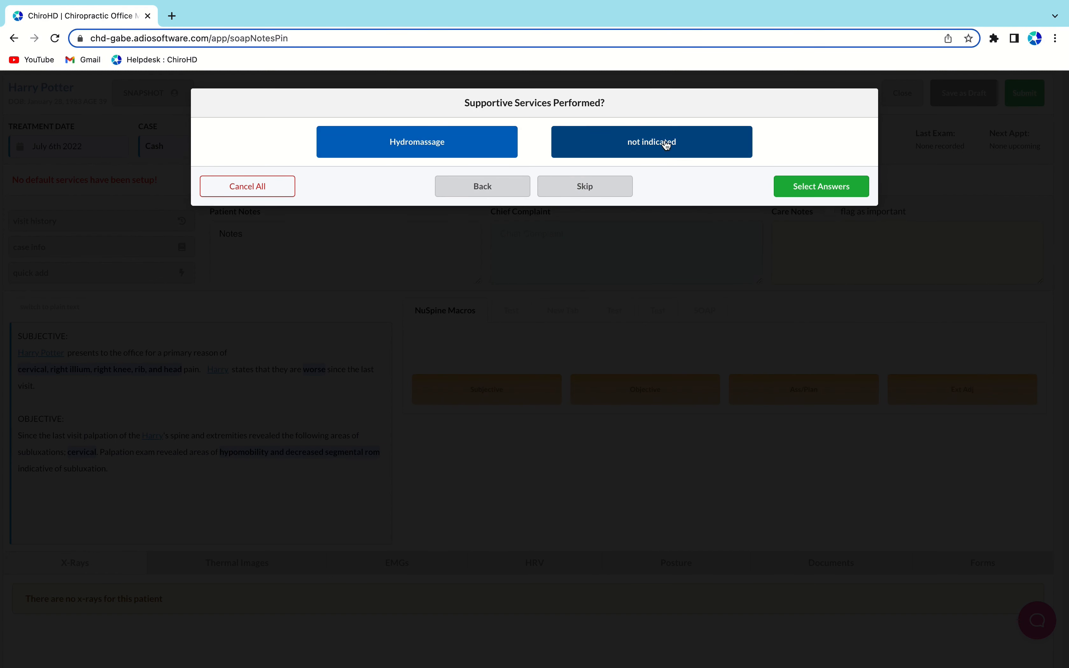
pyautogui.click(421, 153)
pyautogui.click(837, 188)
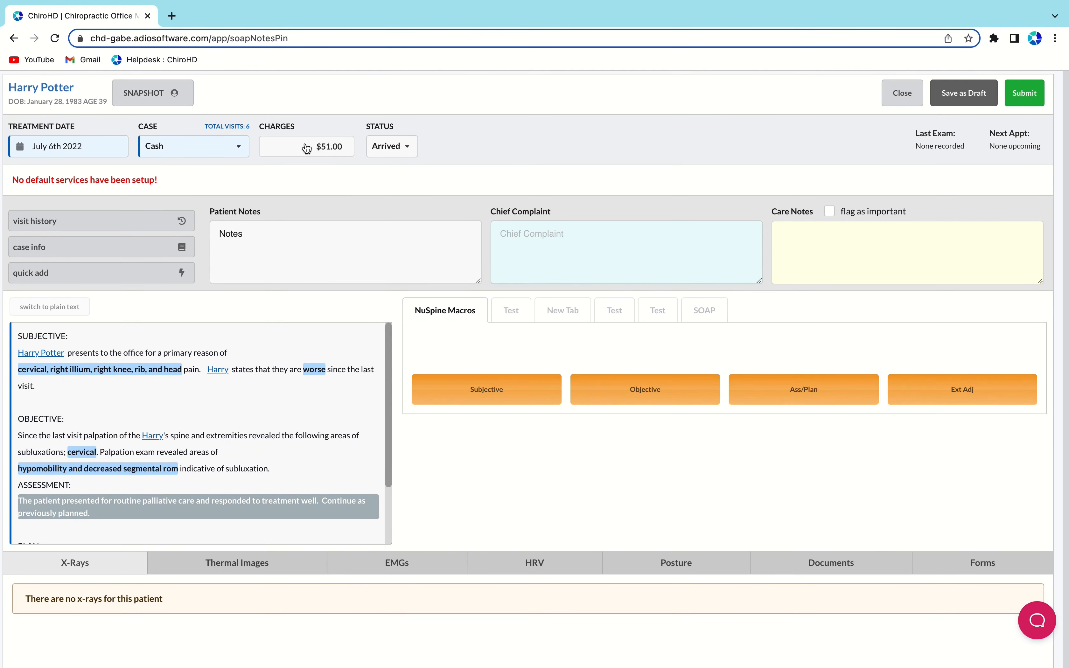
# Step: Open the visit charges, apply them, and decline saving them as the case's new defaults
pyautogui.click(320, 147)
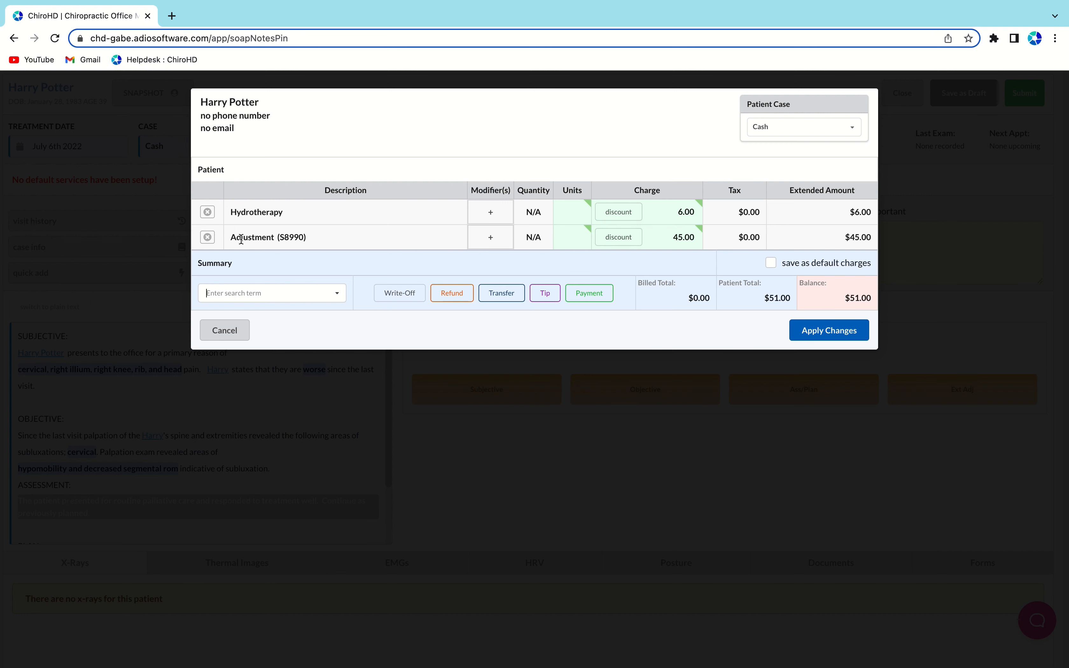
pyautogui.click(841, 332)
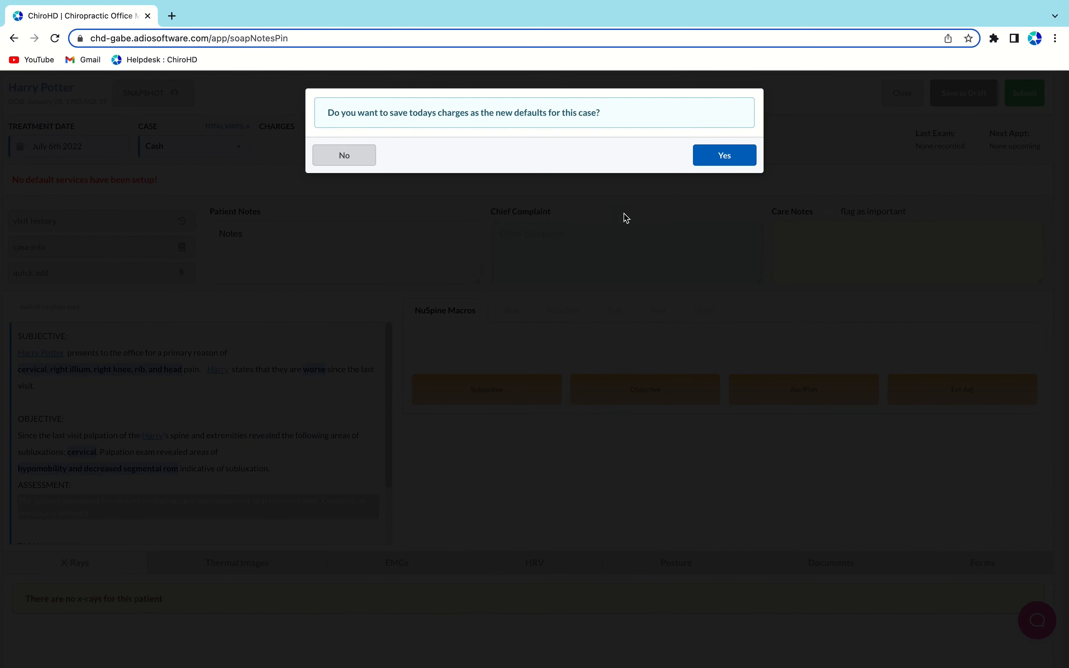
pyautogui.click(348, 160)
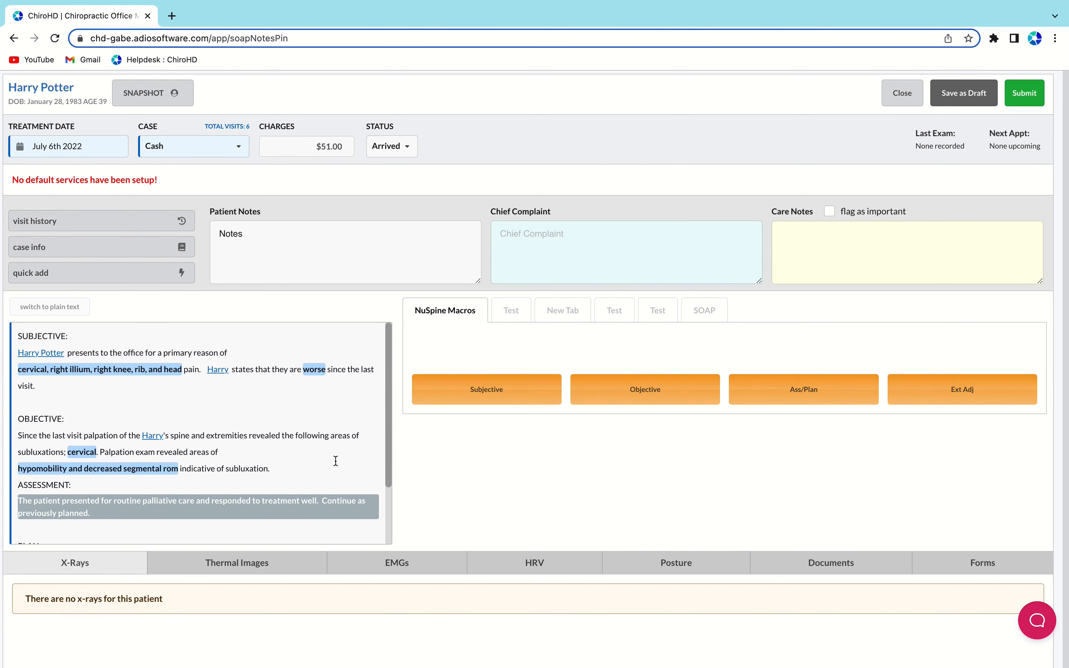
# Step: Submit the completed SOAP note
pyautogui.scroll(-2, 335, 461)
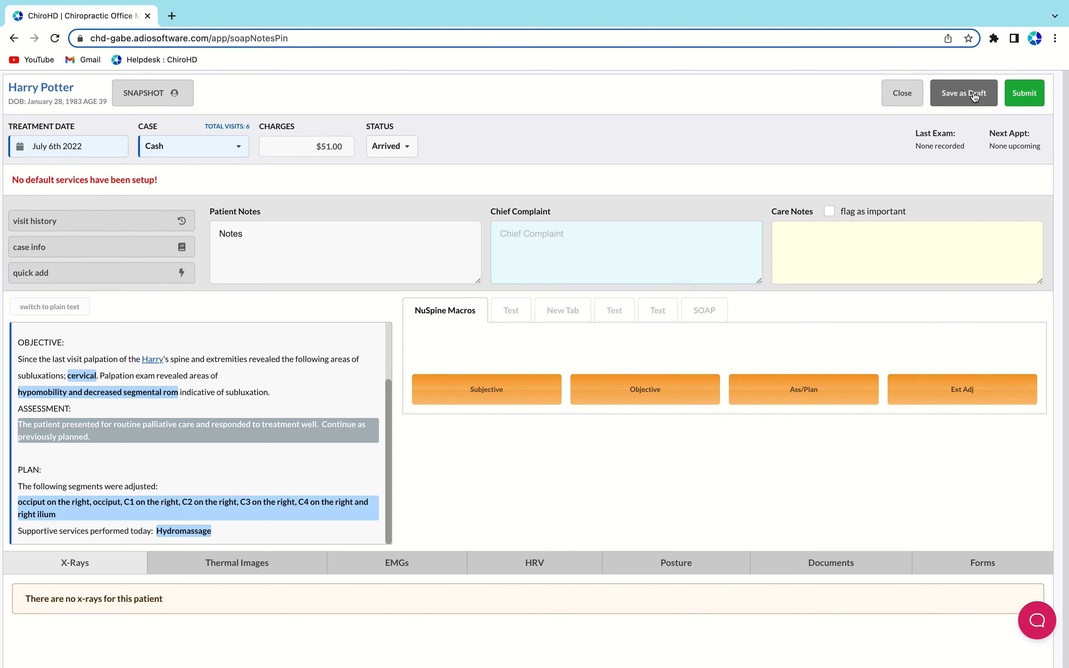
pyautogui.click(1034, 97)
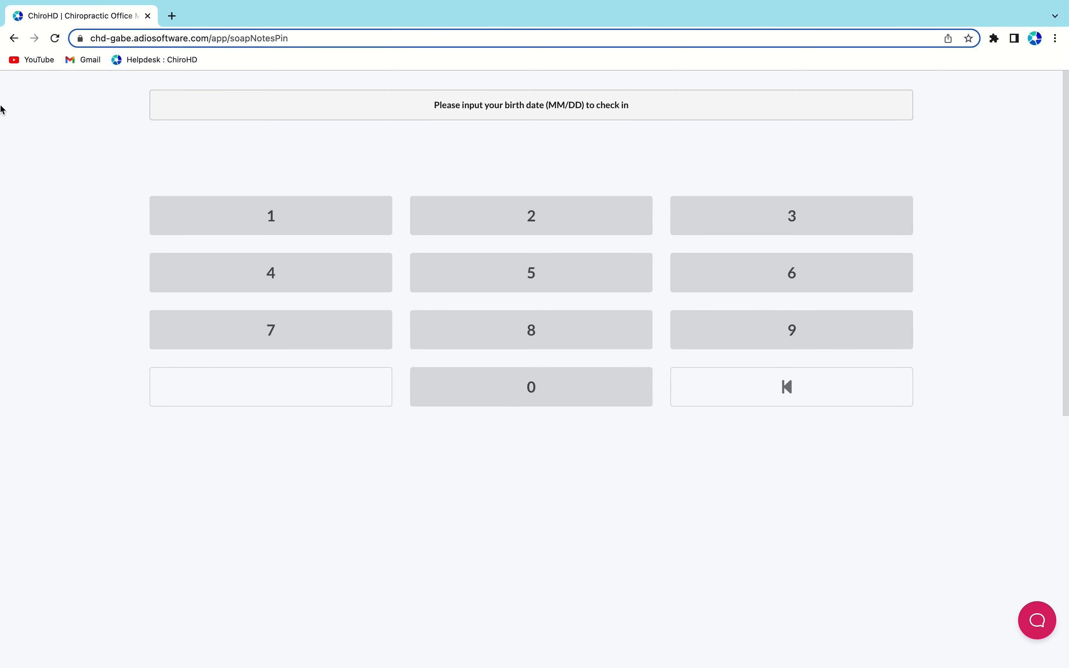
# Step: Return to the calendar flow board and collapse the Waiting to be completed list
pyautogui.click(13, 40)
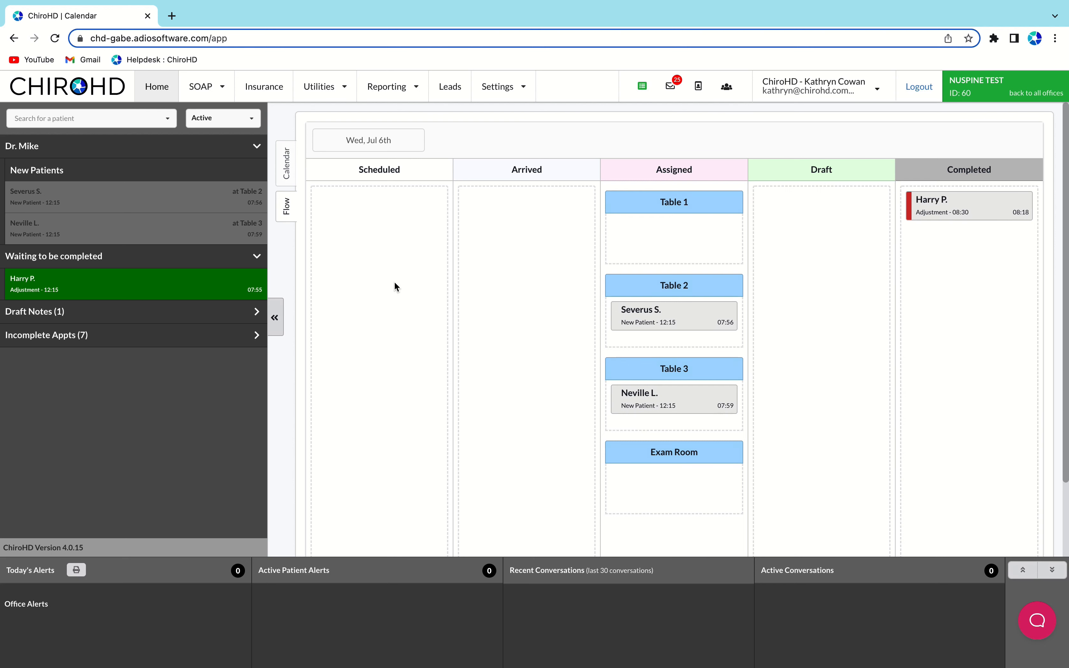
pyautogui.click(257, 257)
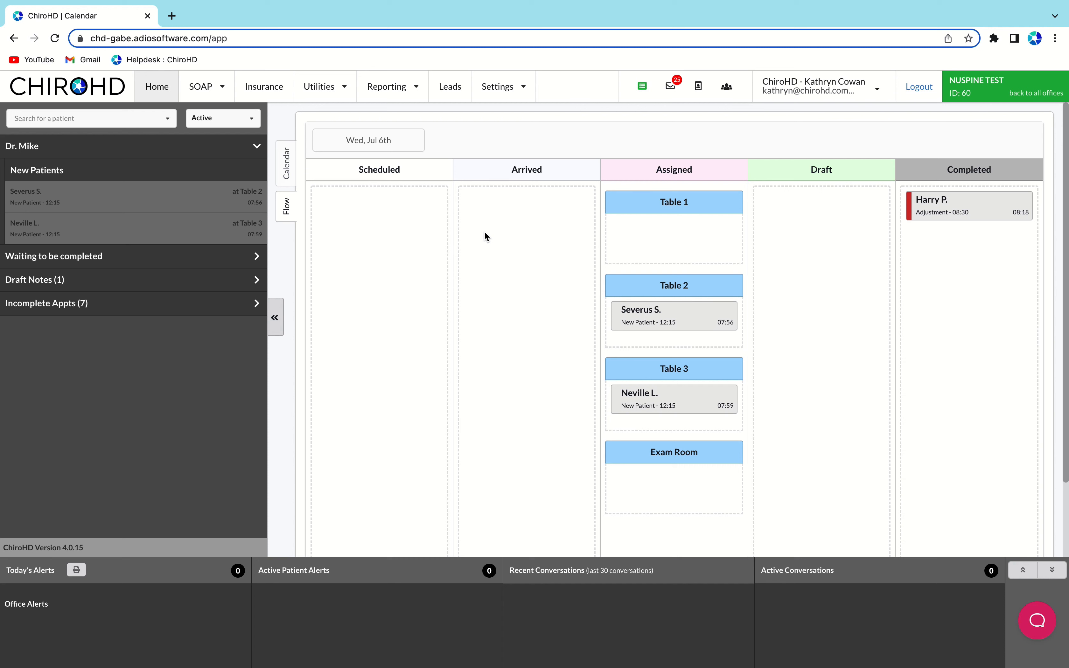
# Step: Open the summaries of the completed patient and the two assigned patients, ending on the completed patient
pyautogui.click(965, 210)
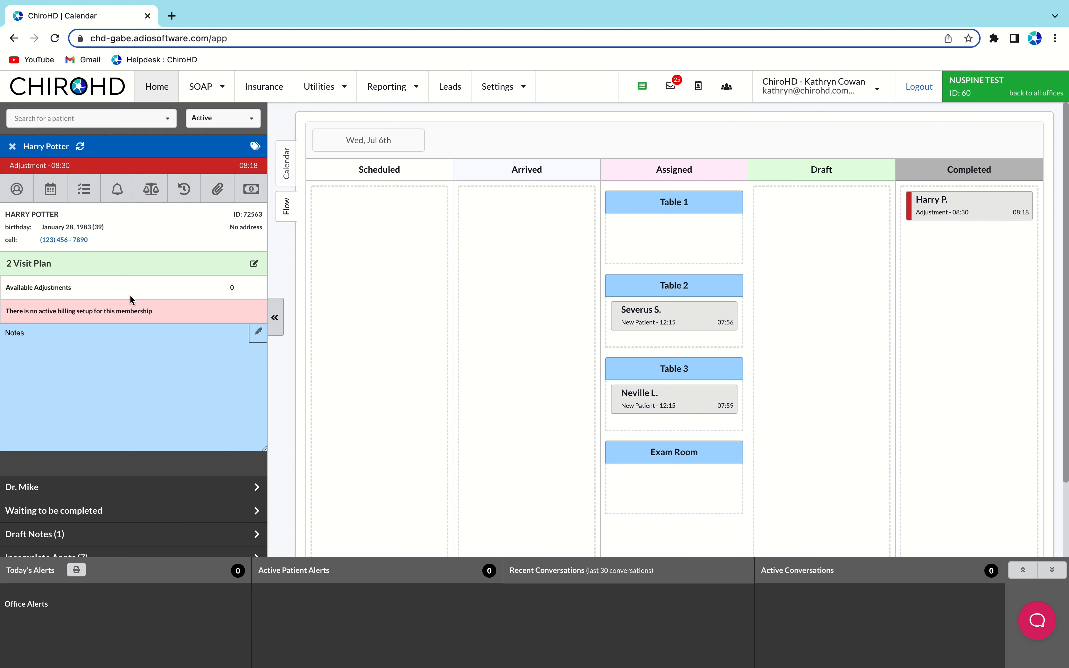
pyautogui.click(708, 326)
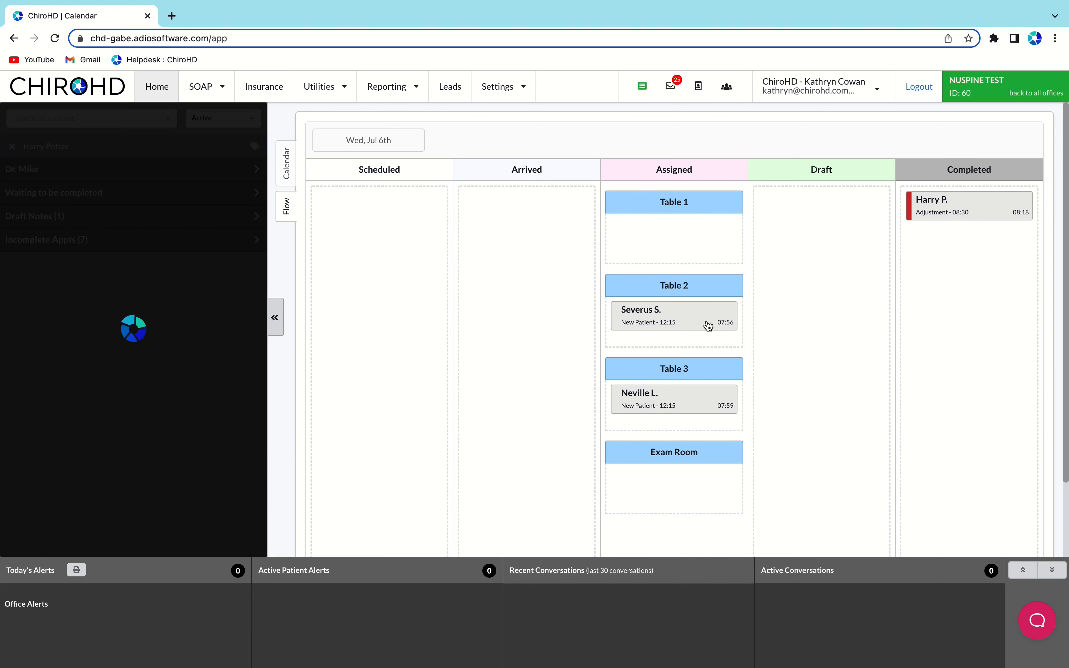
pyautogui.click(675, 405)
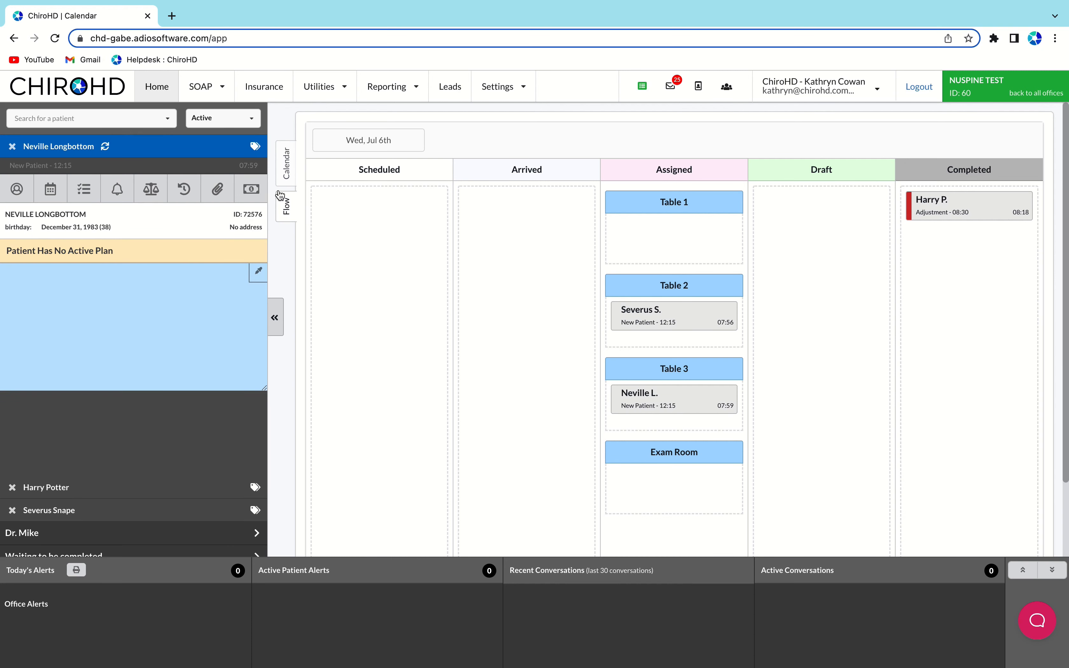
pyautogui.click(968, 205)
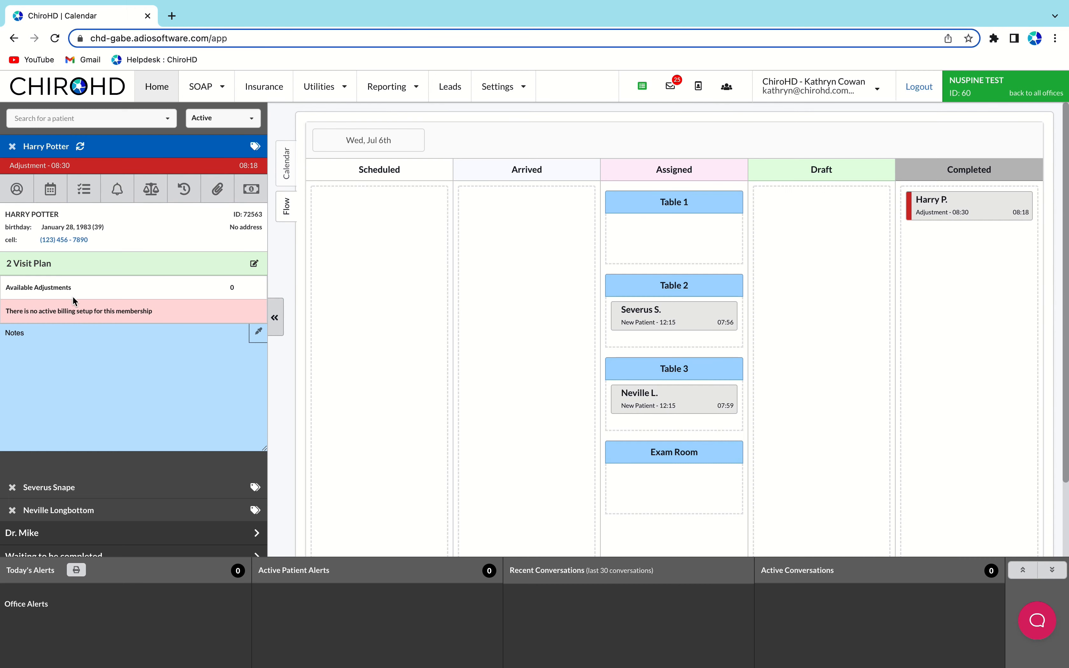
# Step: Try to set up billing for the 2 Visit Plan with the first saved Visa card, then close the dialog
pyautogui.click(73, 263)
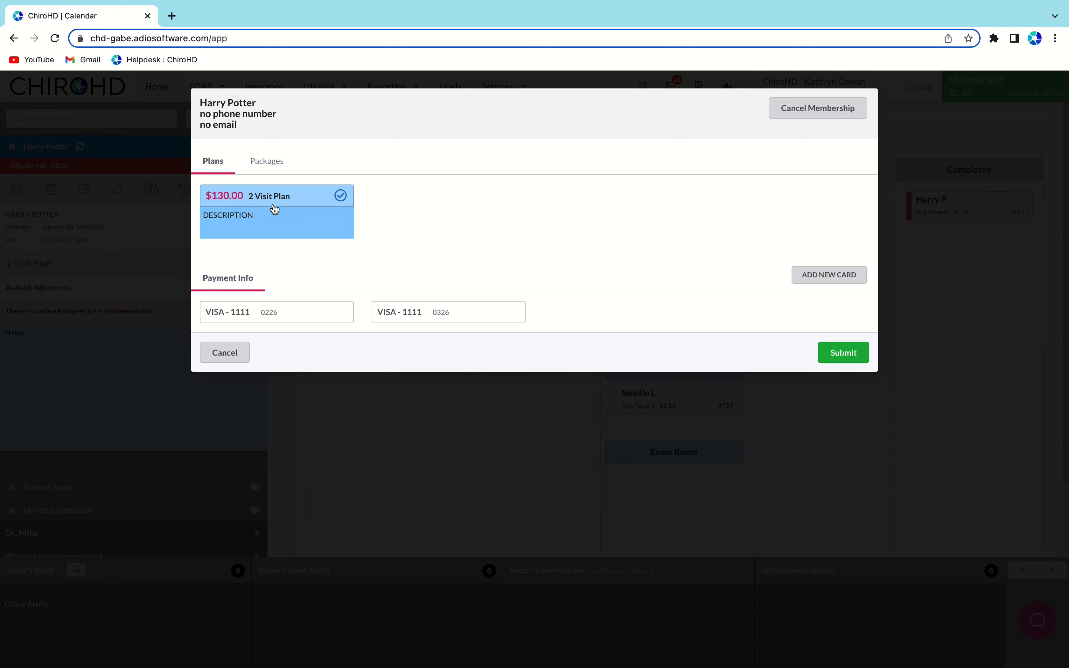
pyautogui.click(264, 318)
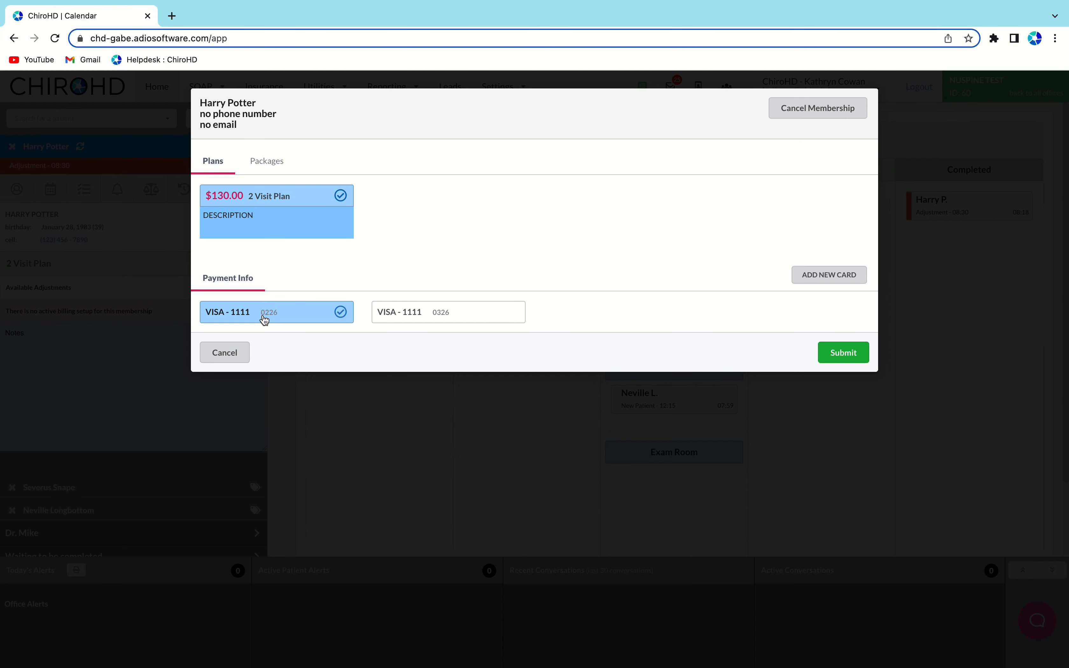
pyautogui.click(851, 352)
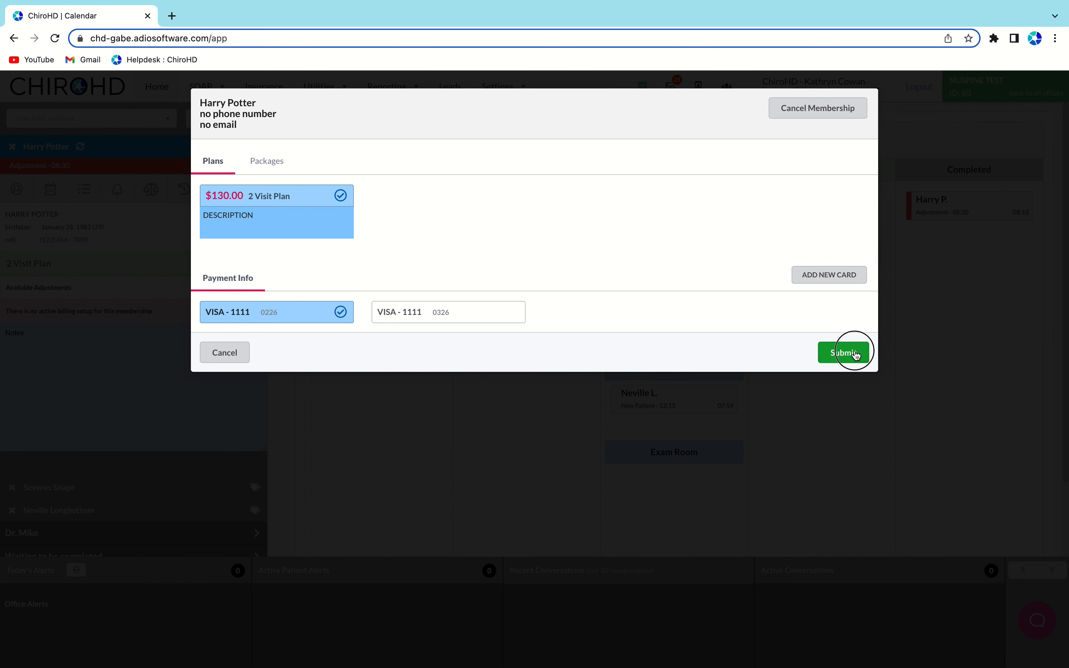
pyautogui.click(833, 357)
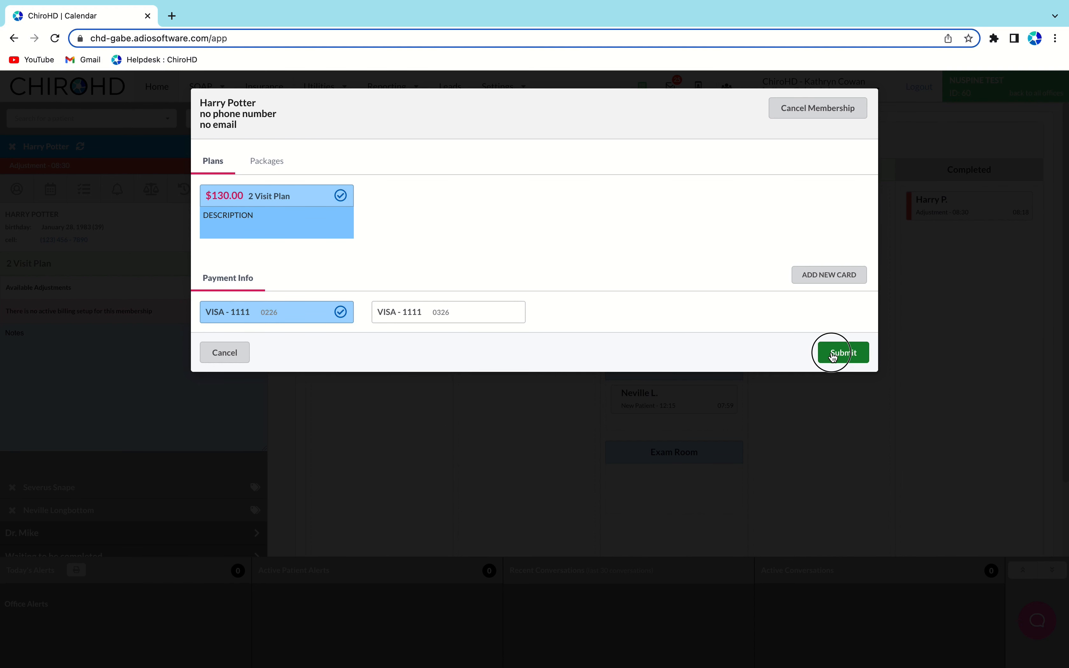
pyautogui.click(237, 342)
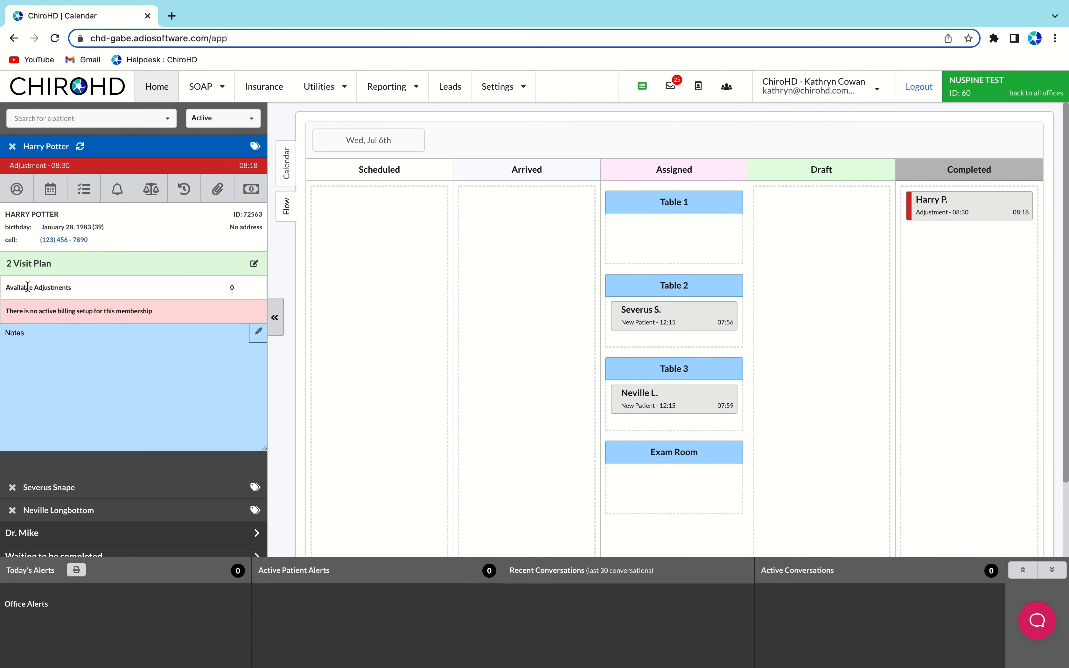
pyautogui.moveTo(7, 290); pyautogui.dragTo(91, 289)
pyautogui.moveTo(238, 285); pyautogui.dragTo(220, 290)
pyautogui.click(248, 287)
# Step: Try the note background colours Color 15, Color 20 and Color 12, then reset it to Standard
pyautogui.click(258, 332)
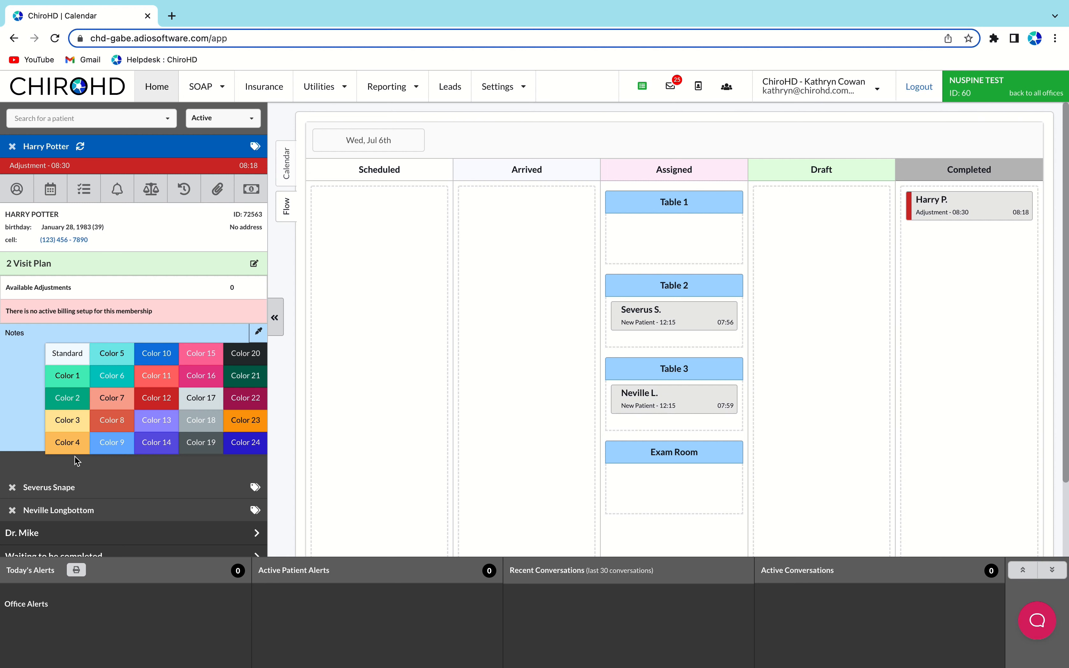
pyautogui.click(201, 354)
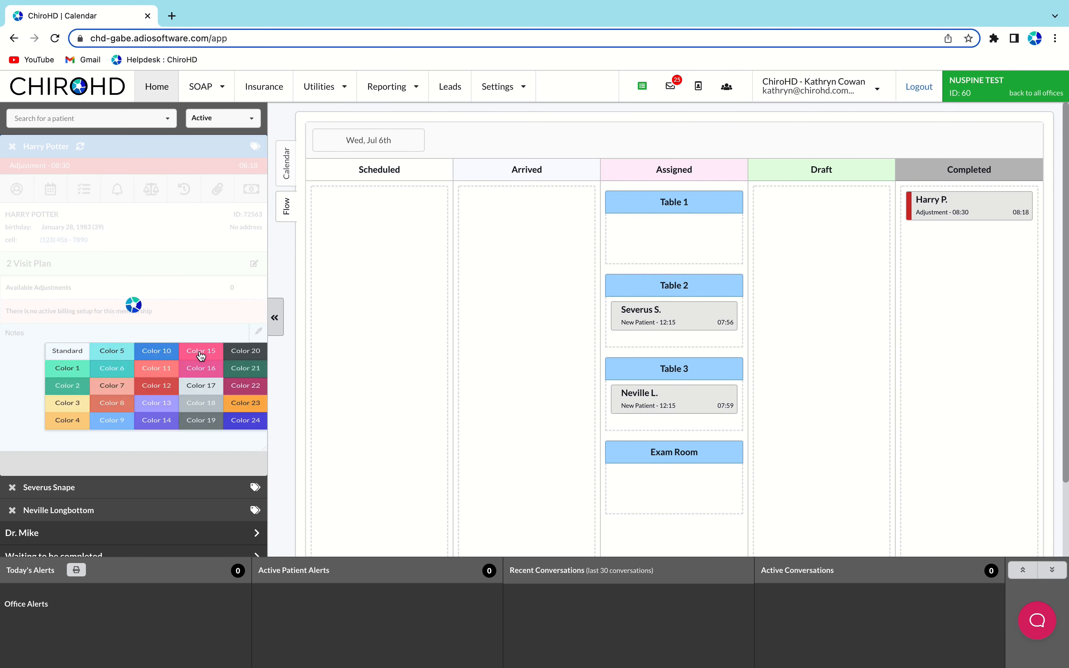
pyautogui.click(260, 332)
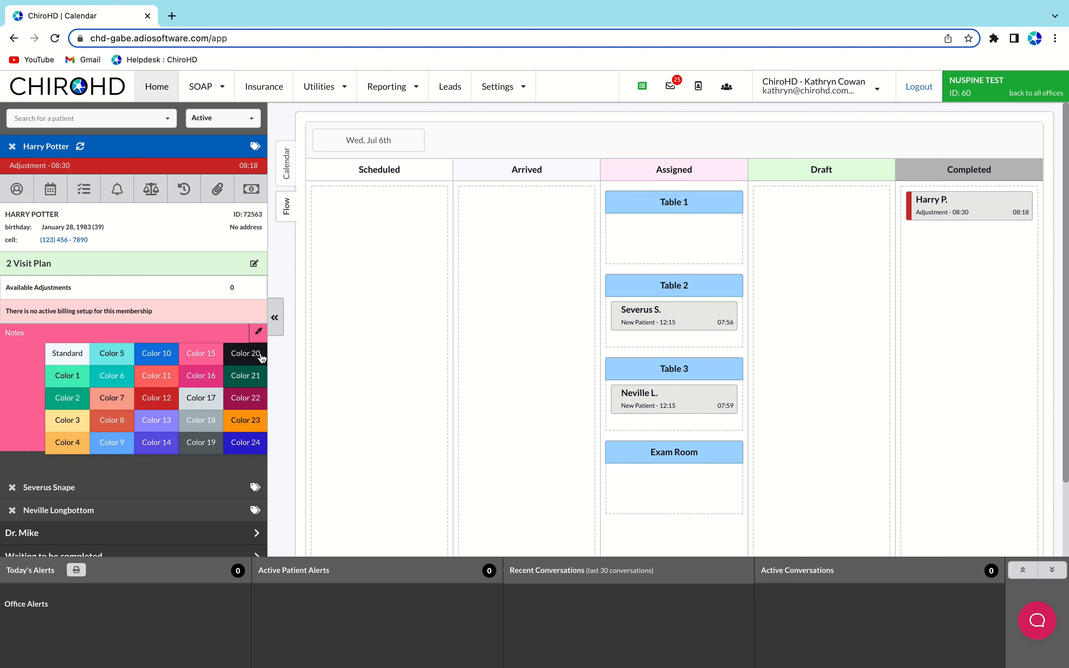
pyautogui.click(258, 350)
pyautogui.click(259, 340)
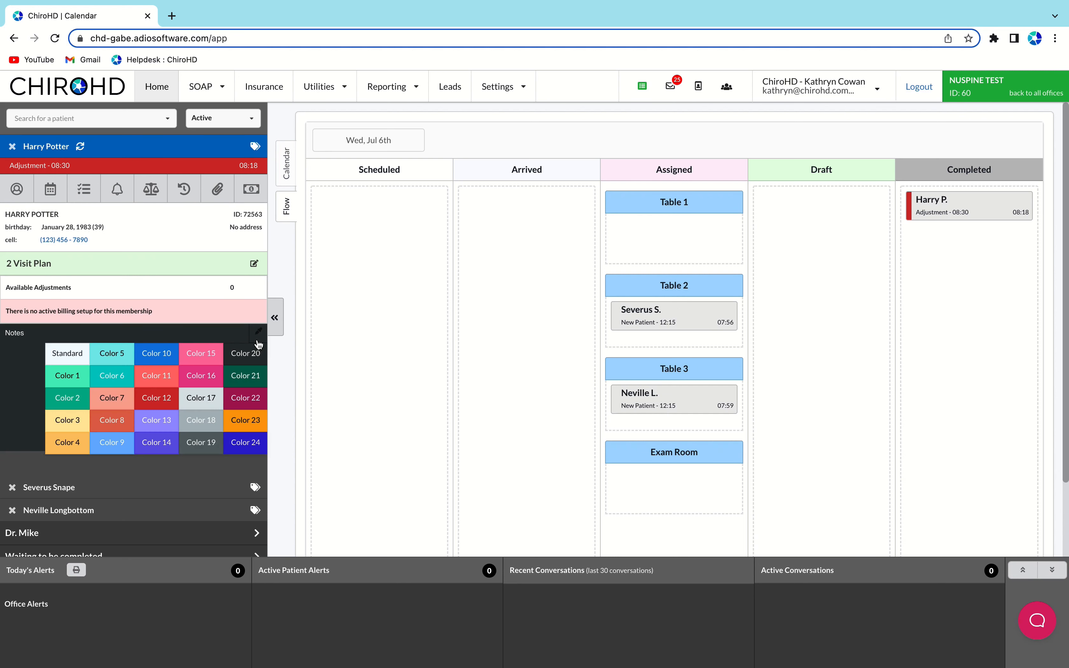
pyautogui.click(147, 400)
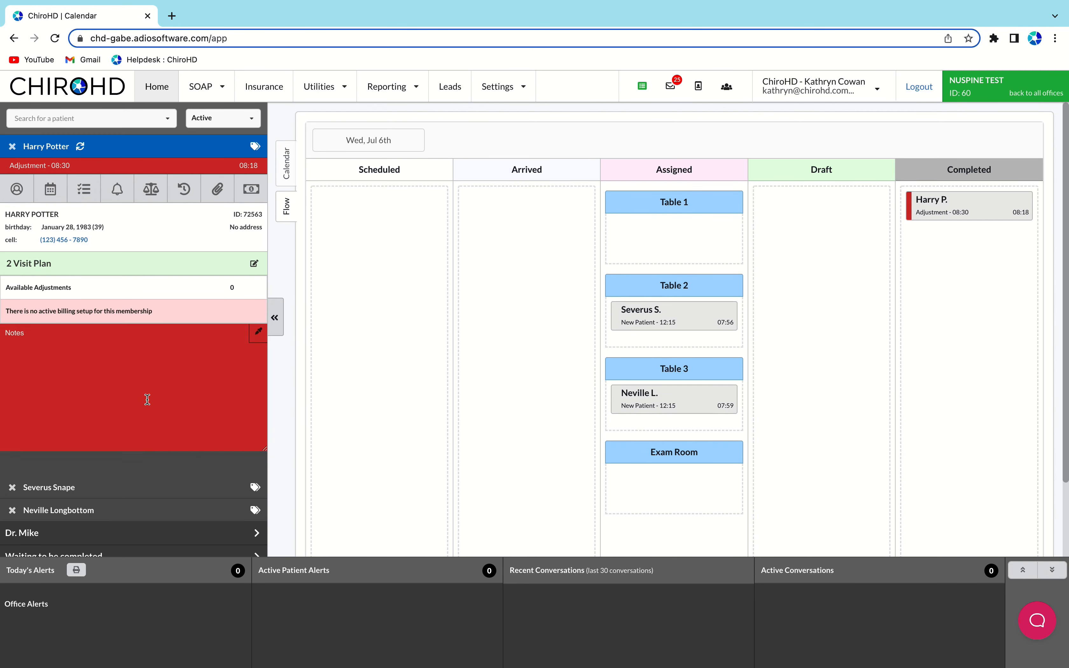
pyautogui.click(259, 332)
pyautogui.click(63, 361)
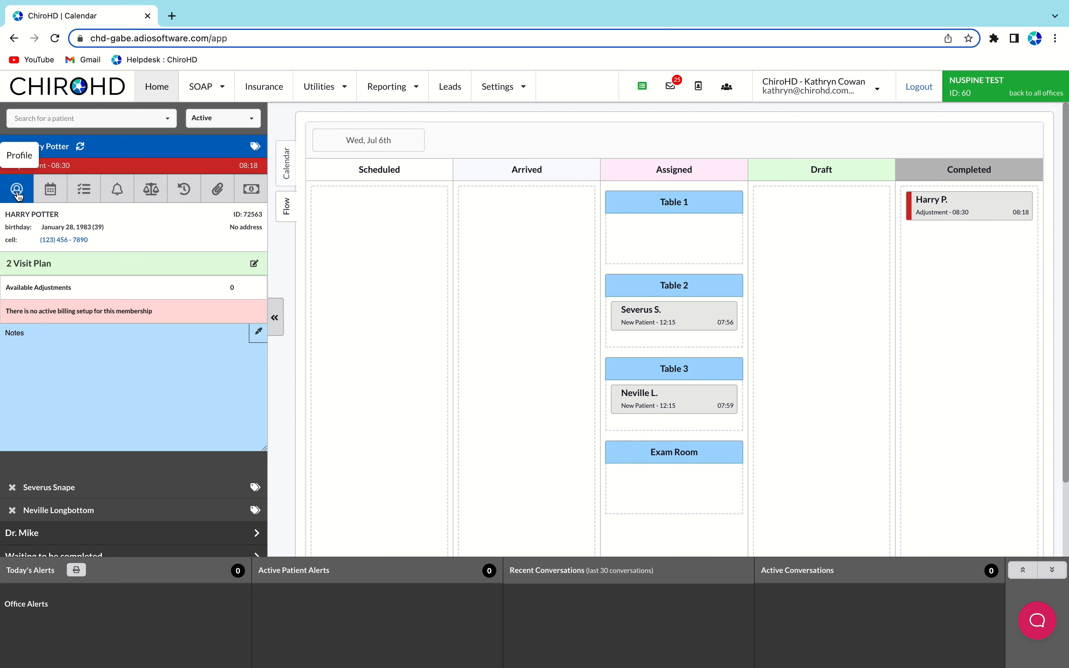
# Step: Open a text conversation with the patient from their cell number
pyautogui.click(65, 241)
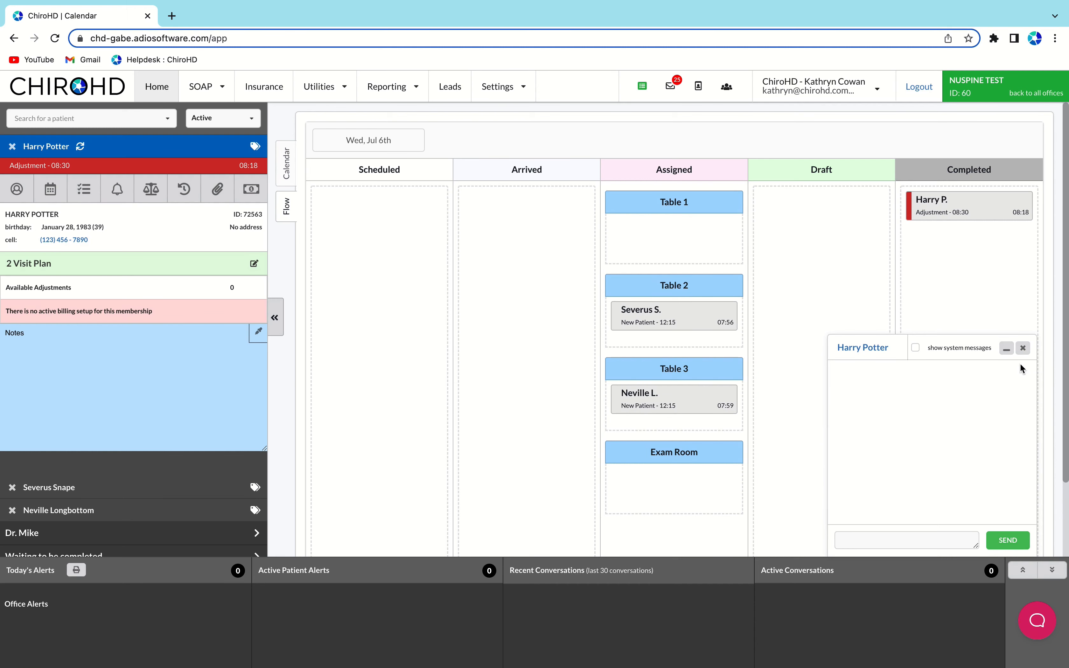
# Step: Close the text conversation and open the patient's profile to review its Info, Financial, Alerts and Tasks tabs
pyautogui.click(1023, 348)
pyautogui.click(19, 163)
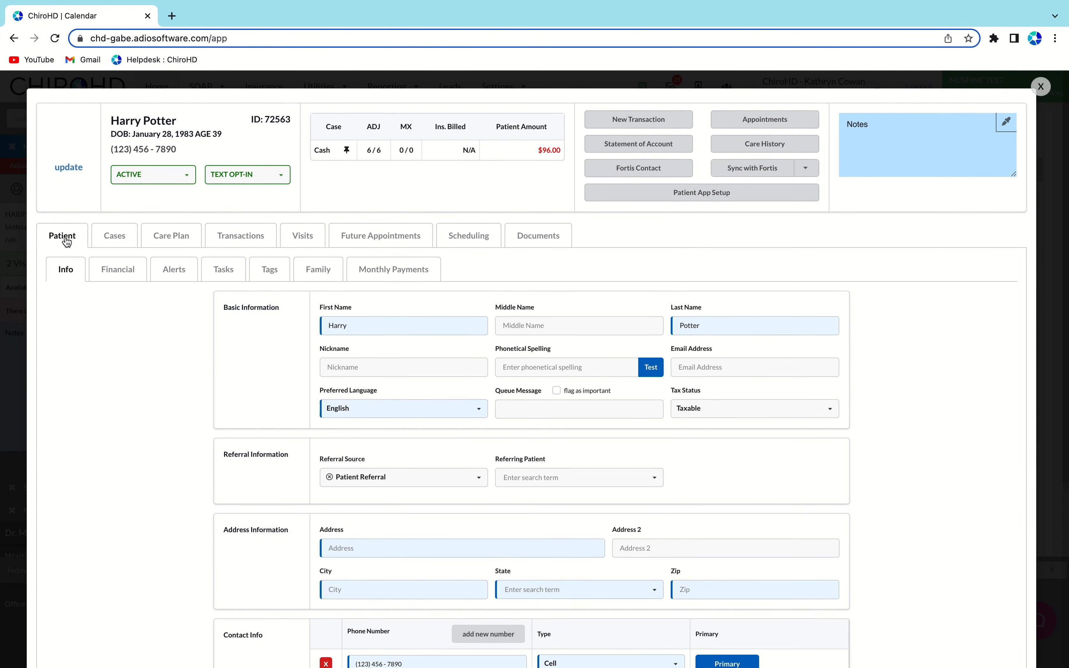
pyautogui.scroll(-5, 272, 393)
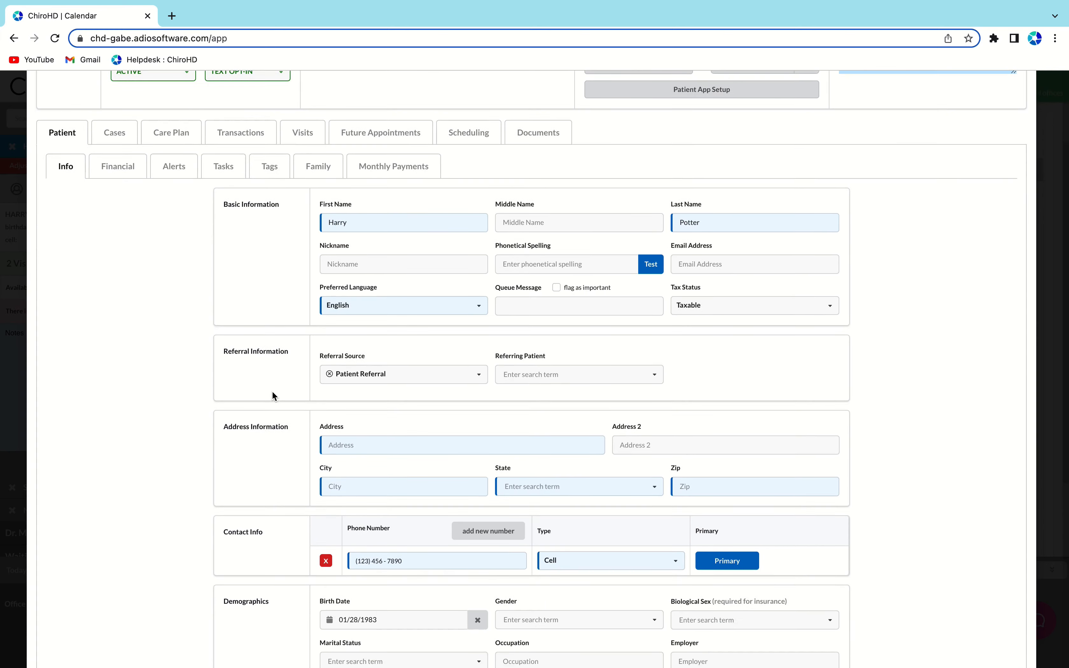
pyautogui.scroll(-1, 272, 393)
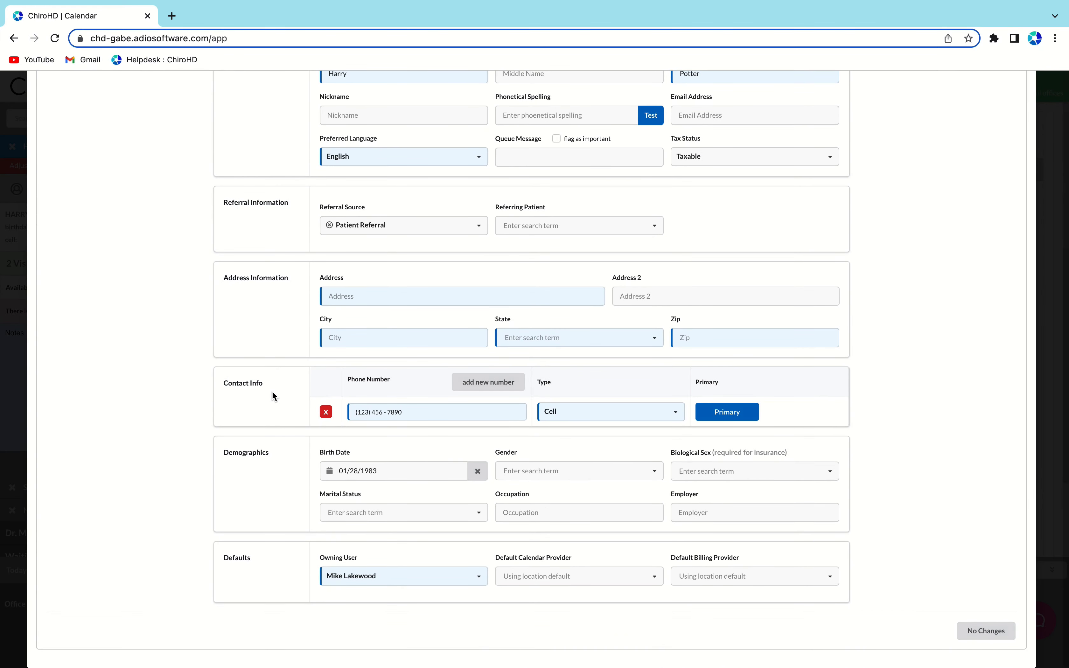
pyautogui.scroll(6, 272, 391)
pyautogui.click(126, 265)
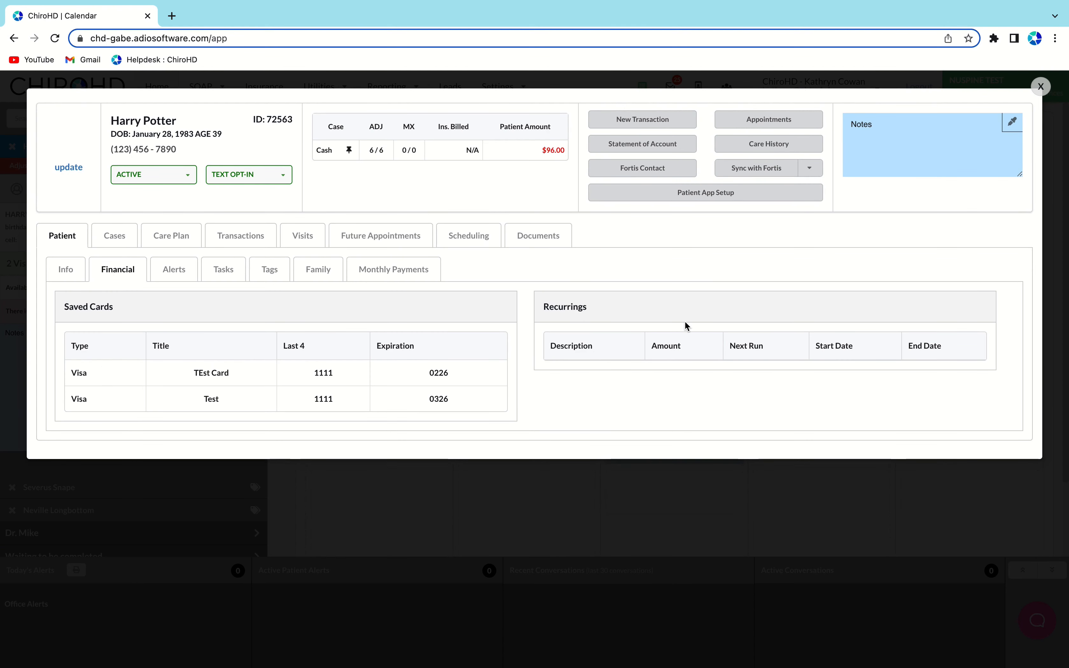
pyautogui.click(185, 270)
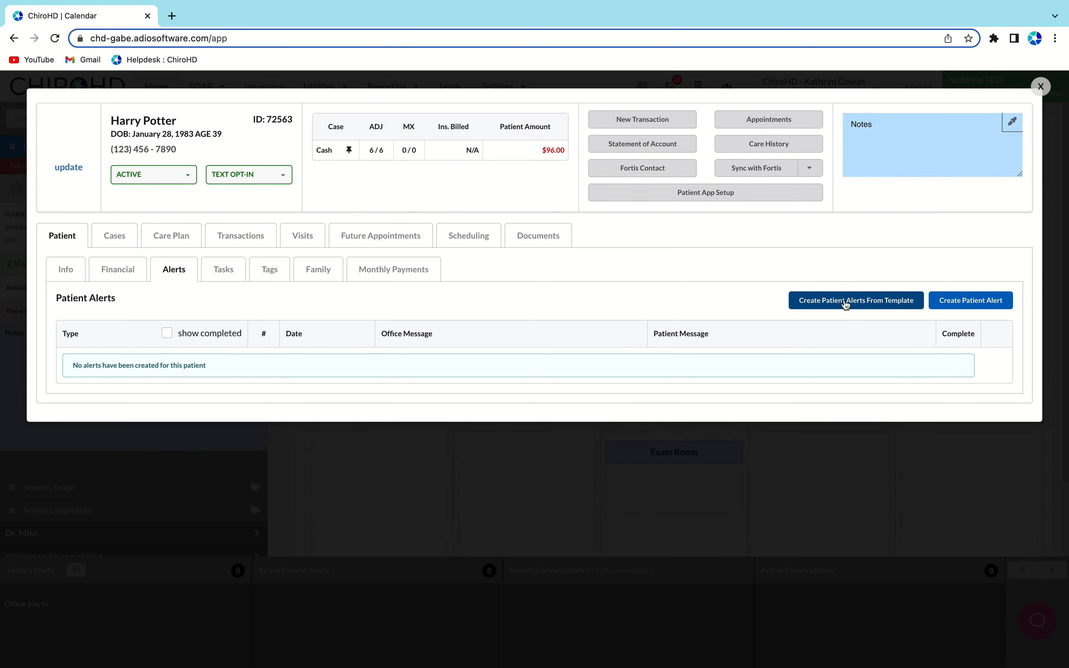
pyautogui.click(229, 276)
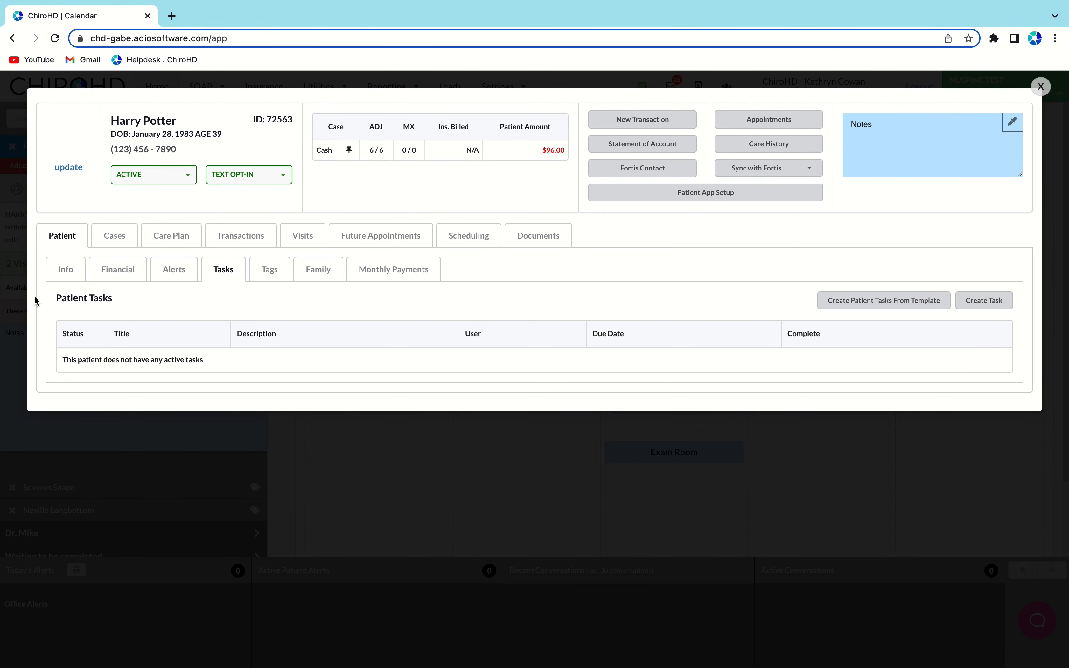
# Step: Open the Create Tasks dialog, add several task list rows, browse the user and patient alert options, then cancel
pyautogui.moveTo(54, 298); pyautogui.dragTo(139, 301)
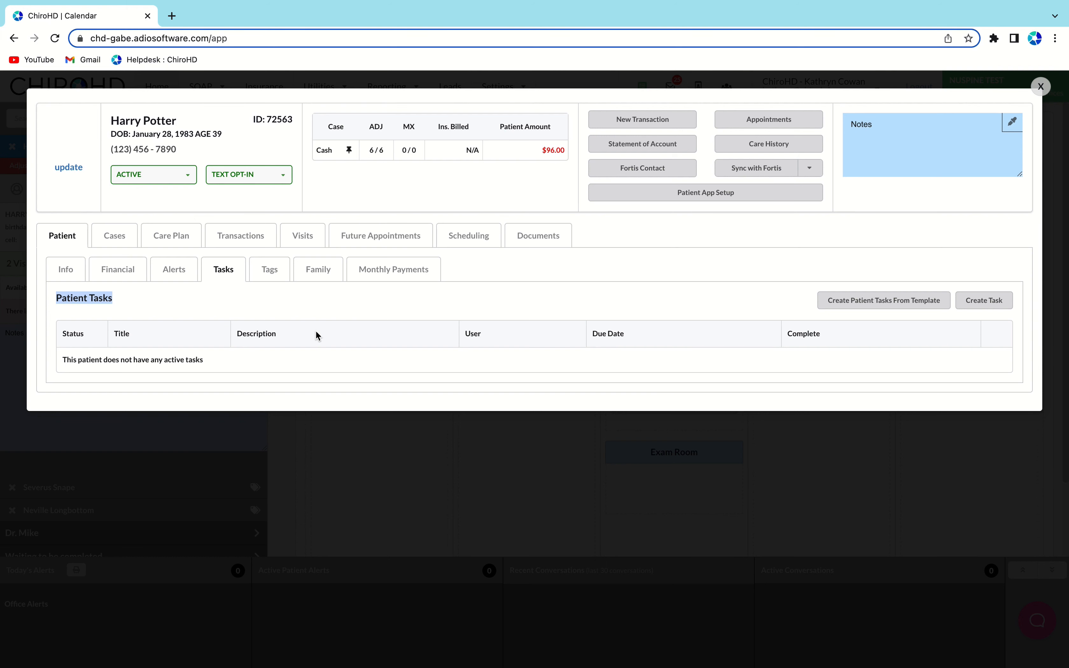
pyautogui.click(985, 301)
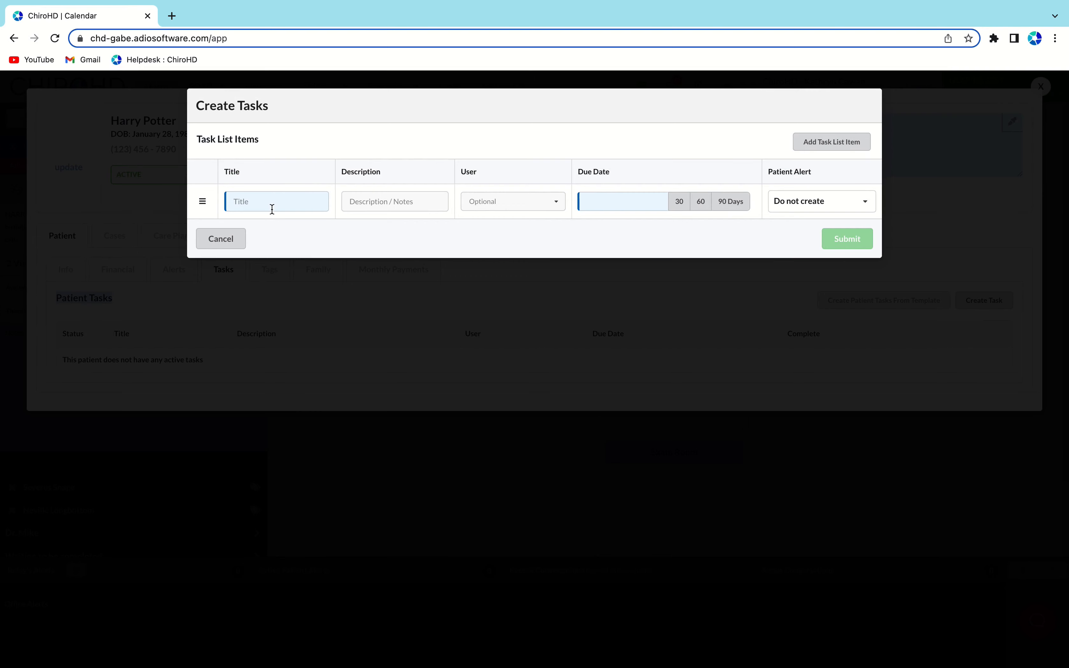
pyautogui.click(808, 143)
pyautogui.click(809, 187)
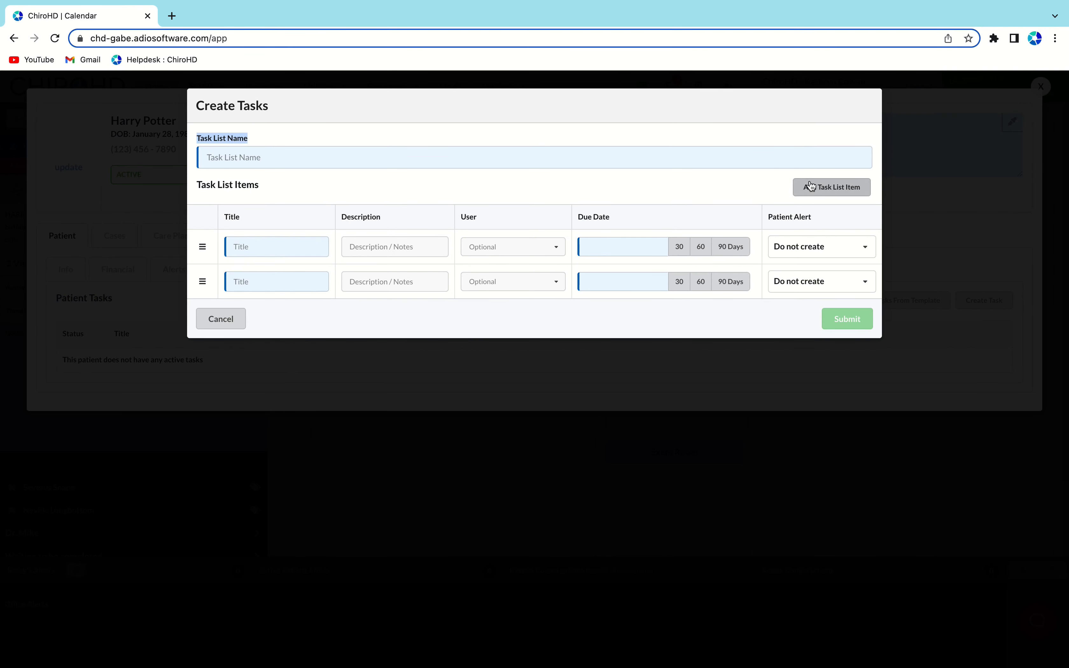
pyautogui.click(812, 188)
pyautogui.click(812, 187)
pyautogui.click(812, 188)
pyautogui.click(811, 187)
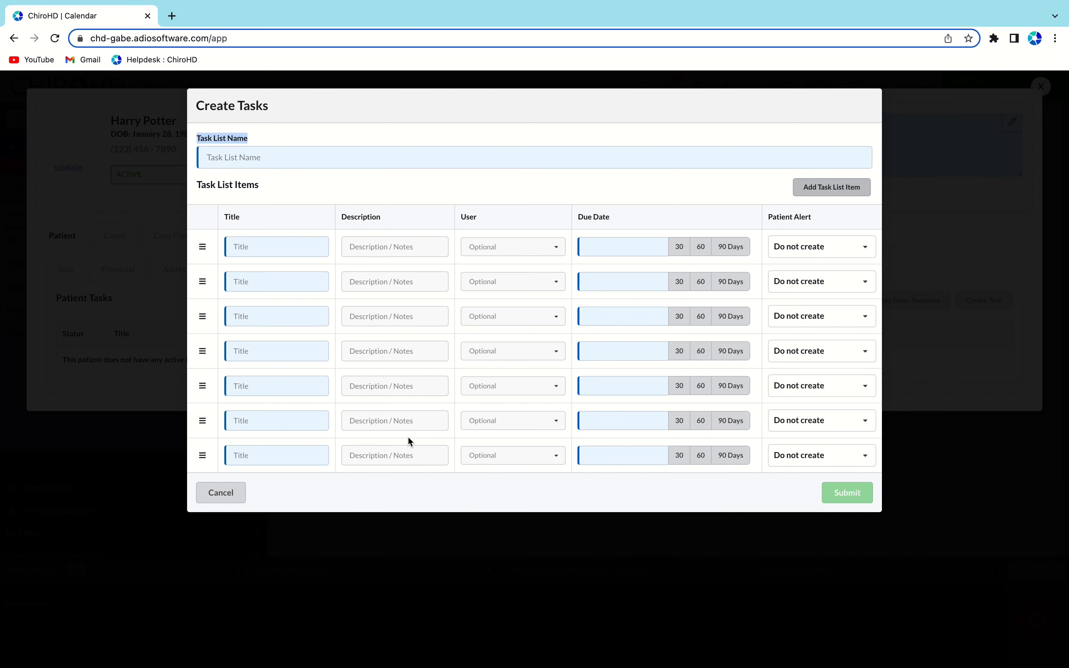
pyautogui.click(524, 250)
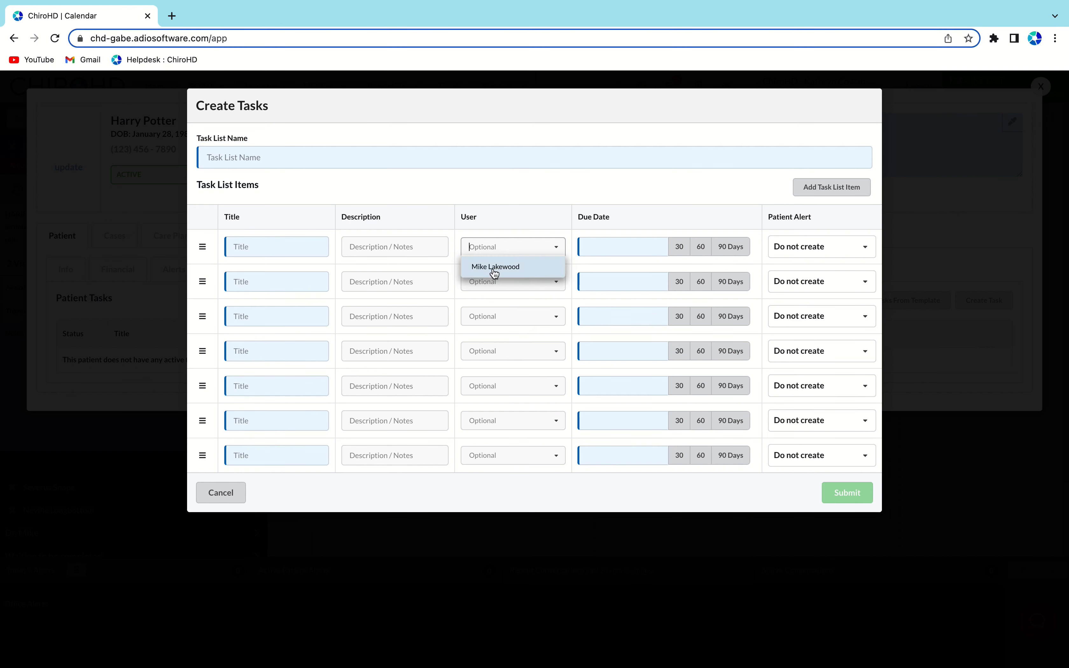
pyautogui.click(661, 182)
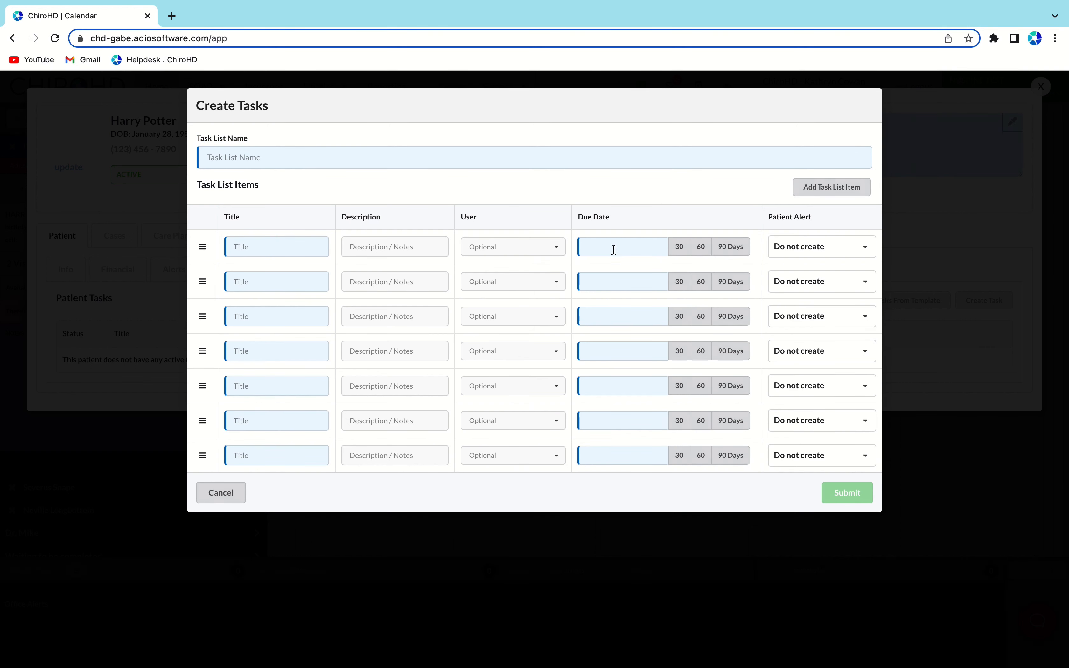
pyautogui.click(863, 256)
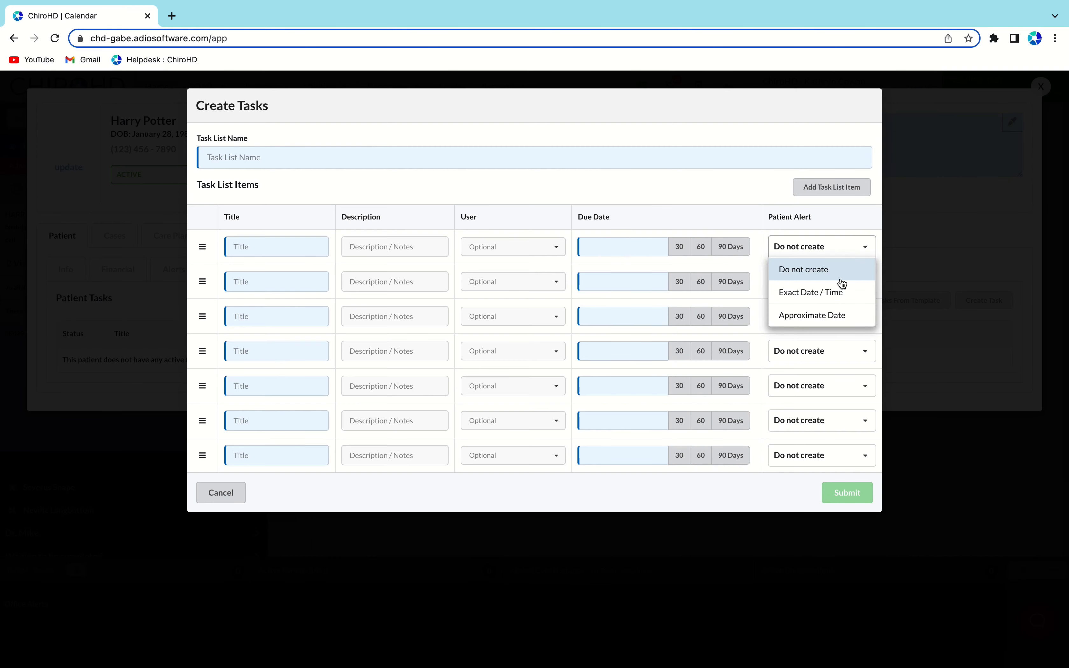
pyautogui.click(709, 197)
pyautogui.click(237, 500)
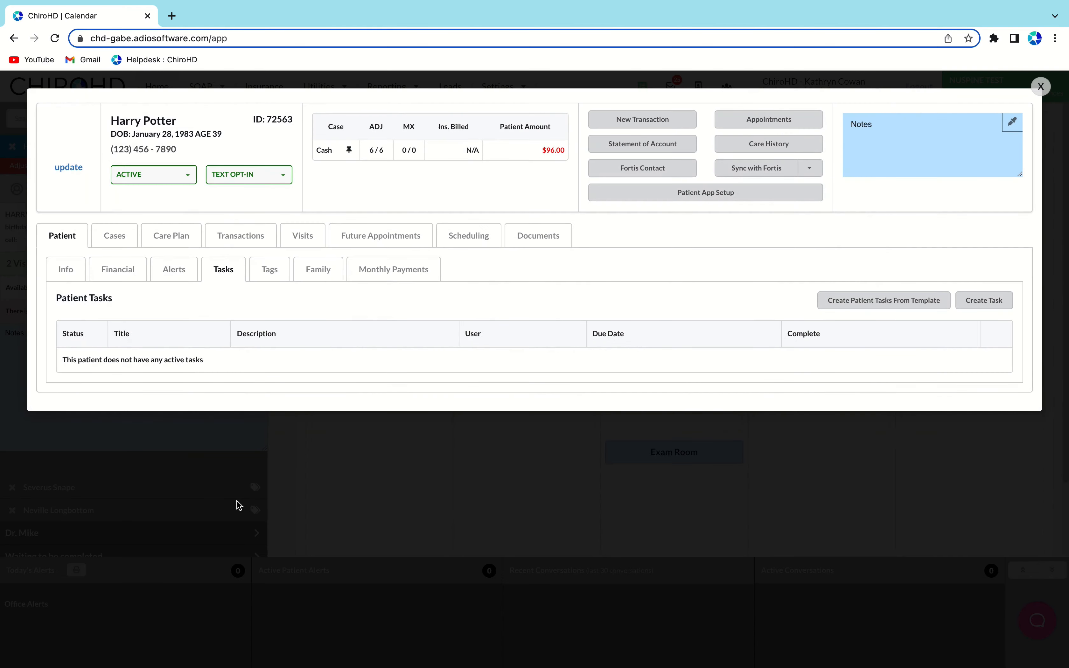
# Step: Open the patient's Tags tab and the Add Tag dialog, then cancel it
pyautogui.click(280, 273)
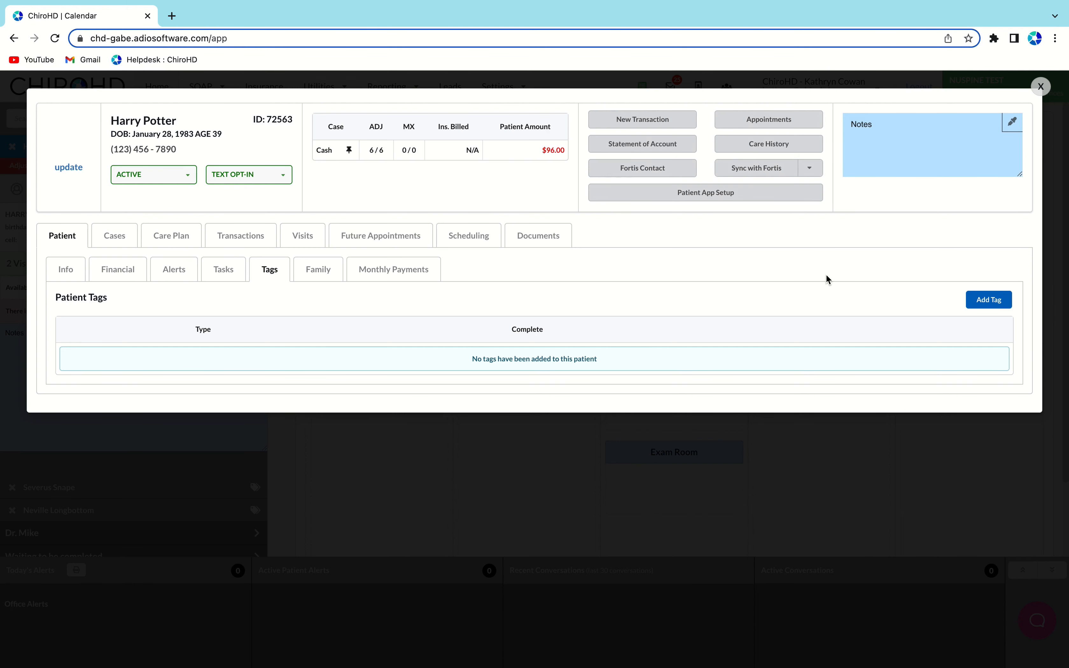
pyautogui.click(990, 300)
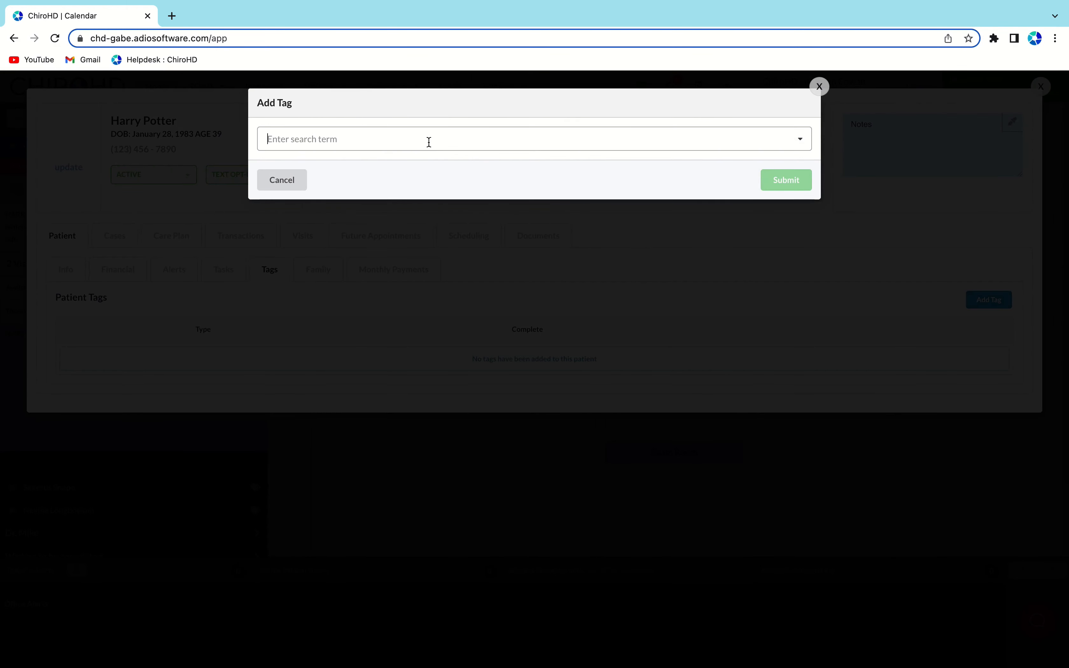
pyautogui.click(305, 186)
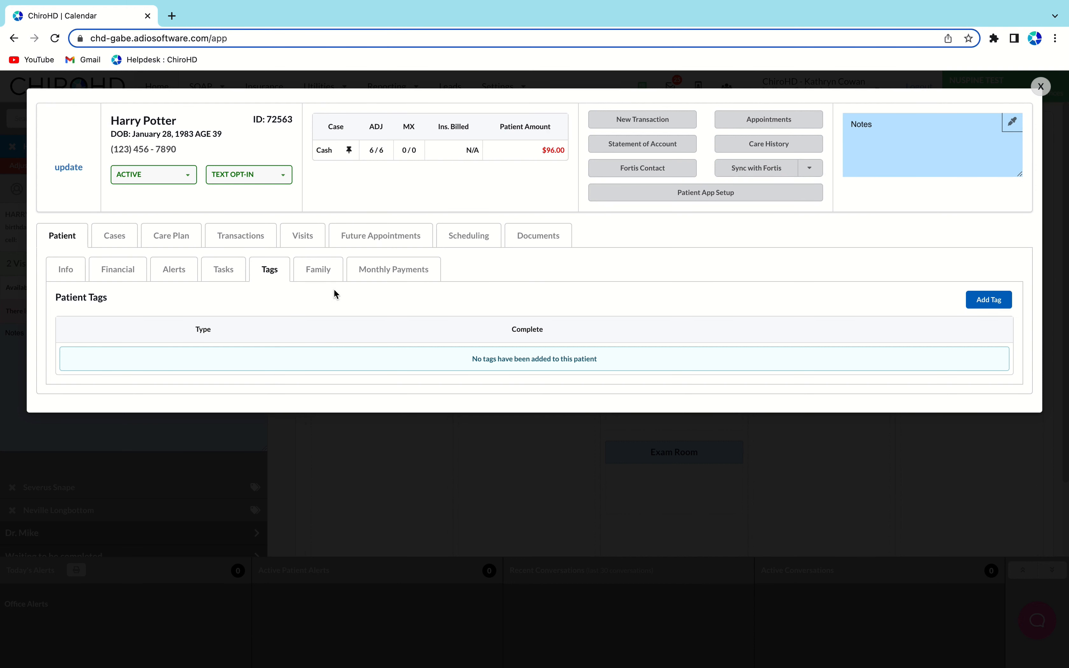
# Step: Add the patient found by searching "se" as a family member and enable Text Head of House for them
pyautogui.click(336, 277)
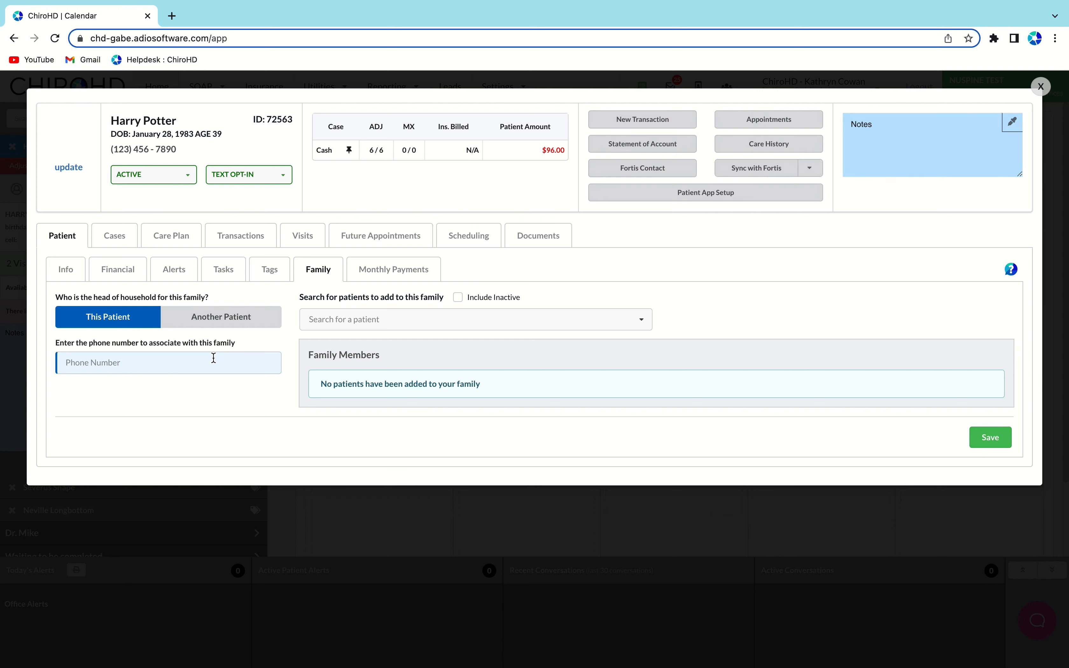
pyautogui.click(330, 322)
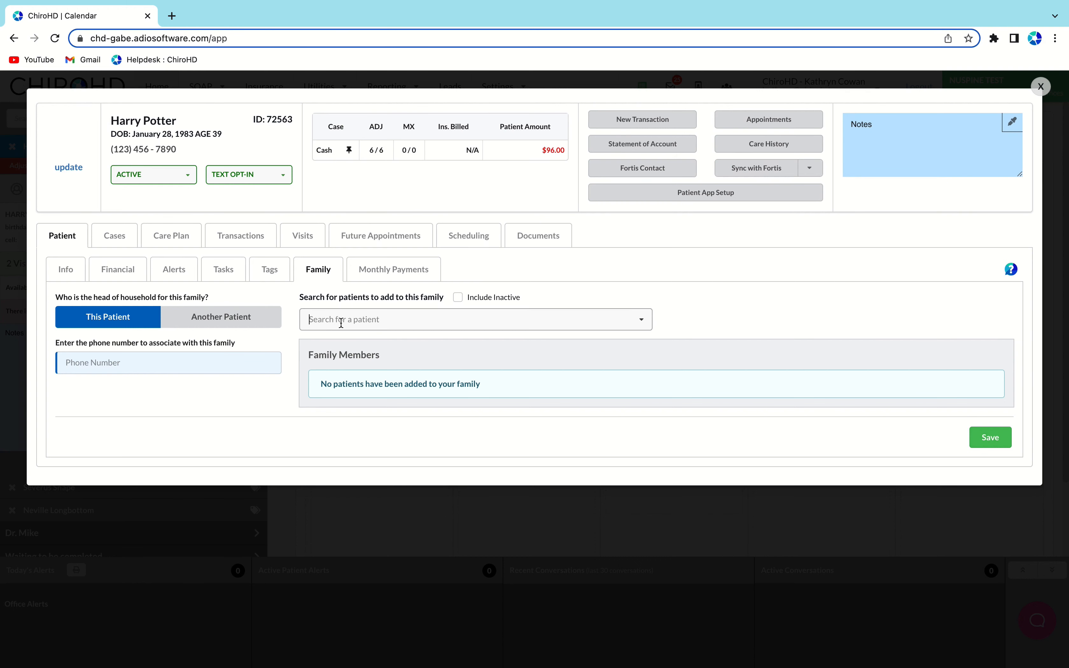
pyautogui.write('sever')
pyautogui.click(352, 345)
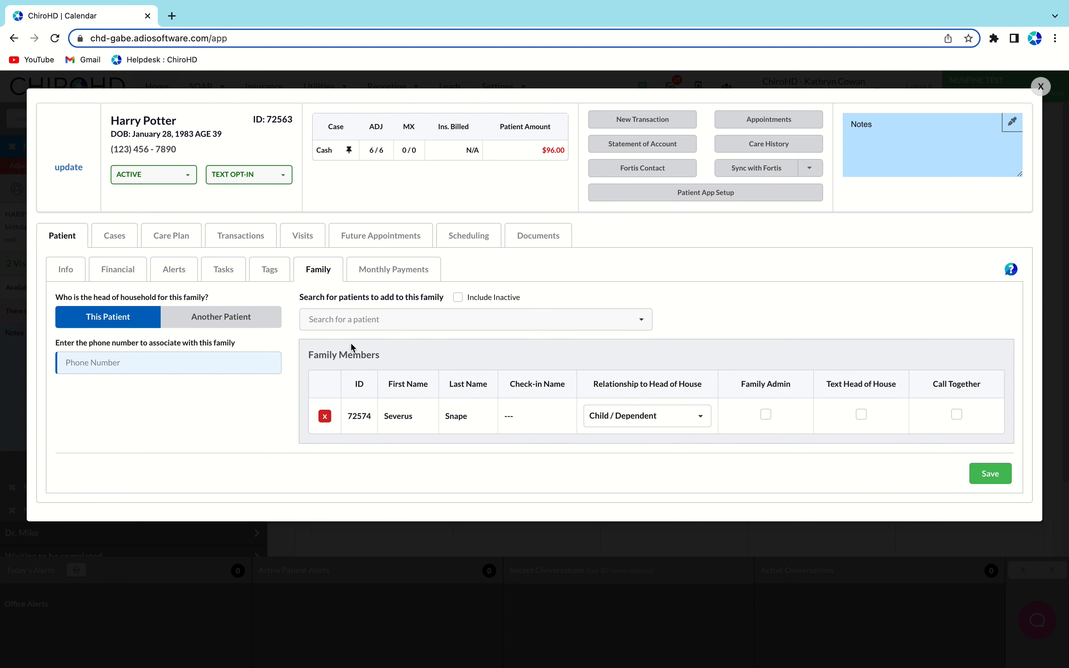
pyautogui.click(841, 384)
pyautogui.tripleClick(841, 384)
pyautogui.click(861, 414)
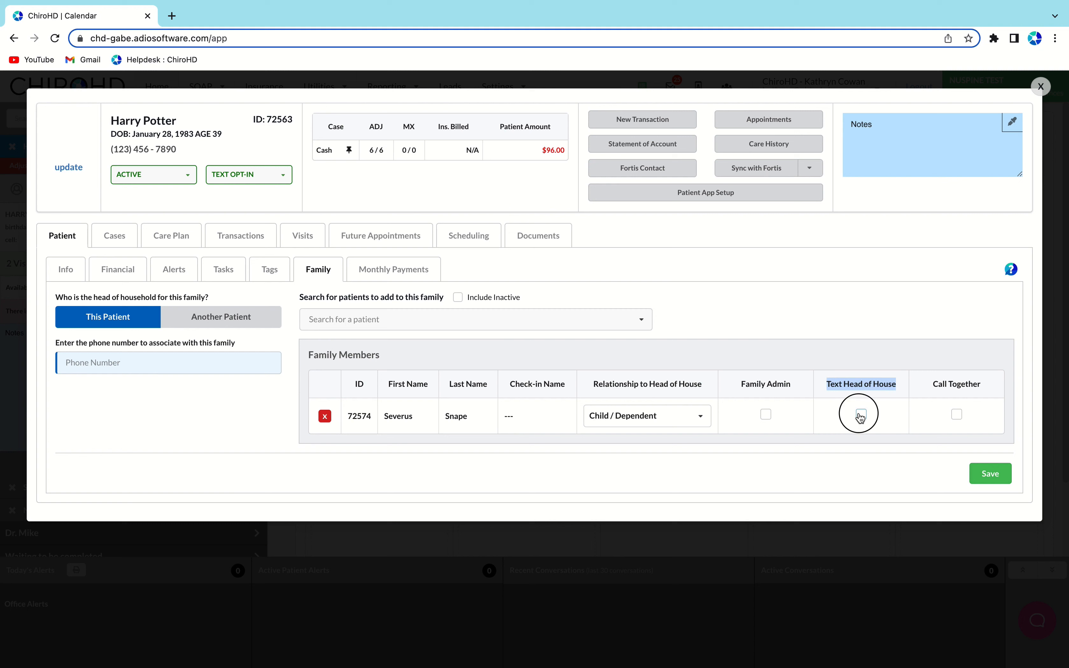
pyautogui.click(862, 383)
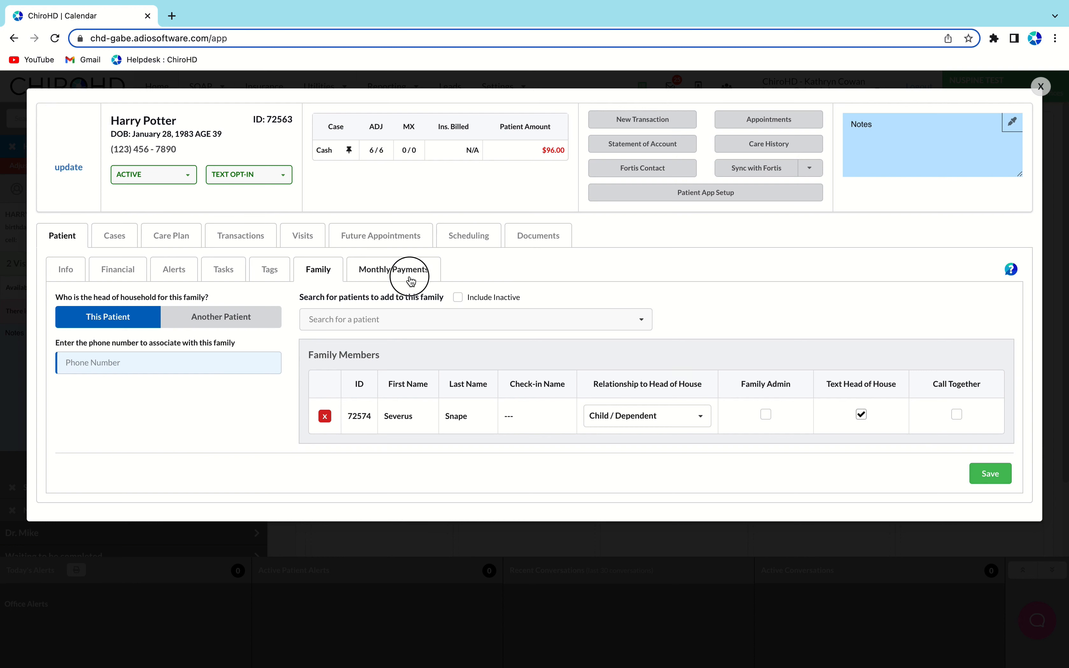
# Step: Review Monthly Payments and Financial, then the Cash case's Defaults, Transactions and Settings tabs
pyautogui.click(400, 270)
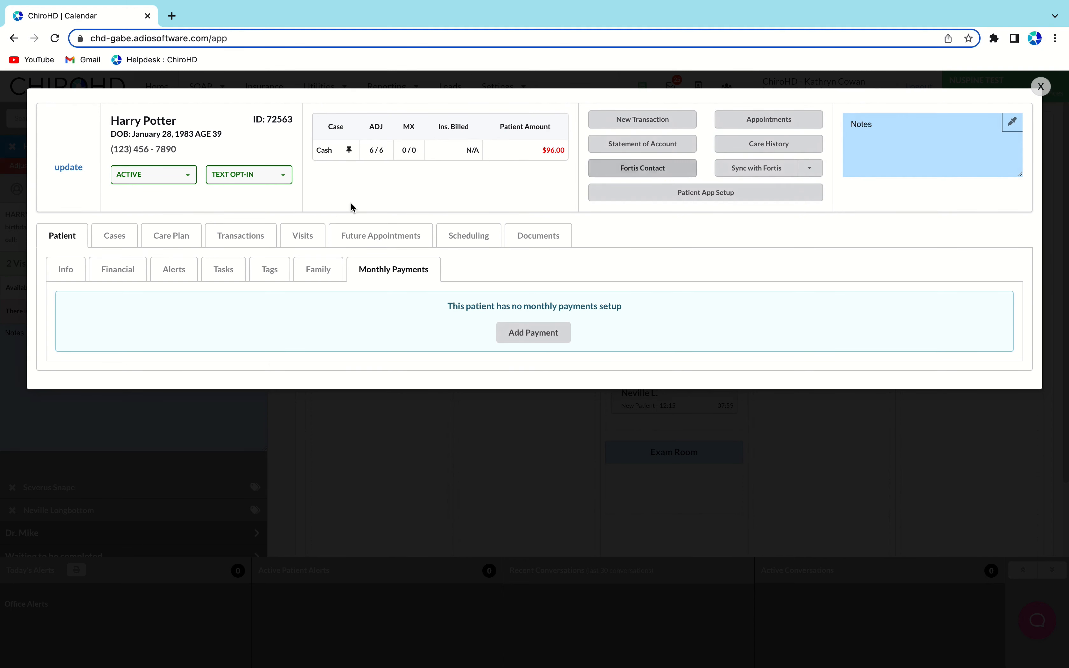
pyautogui.click(124, 268)
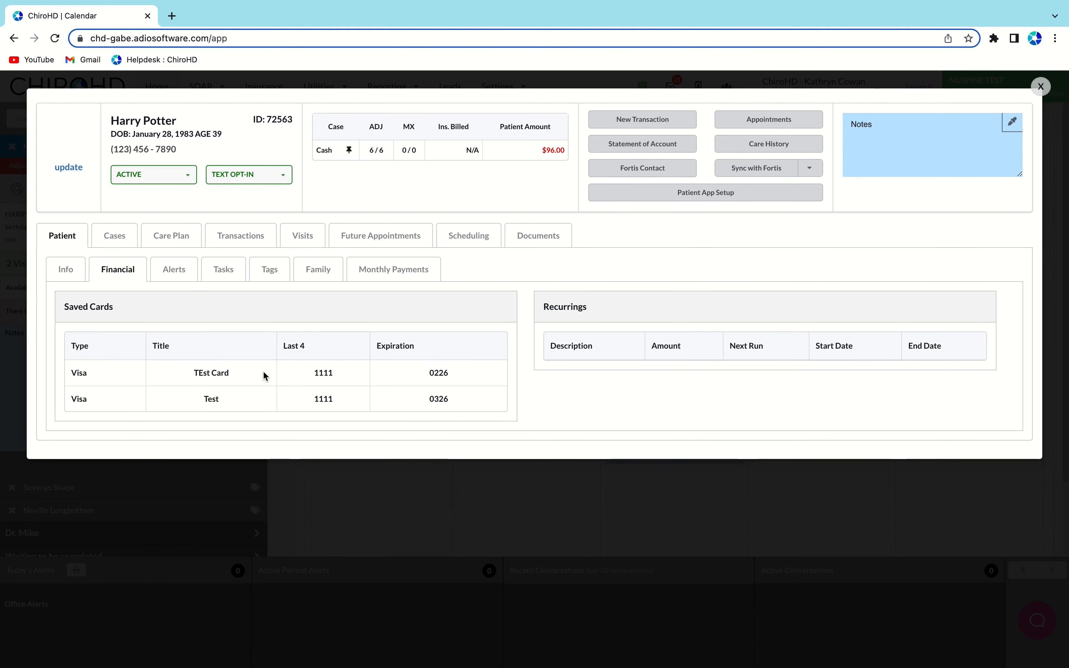
pyautogui.click(118, 239)
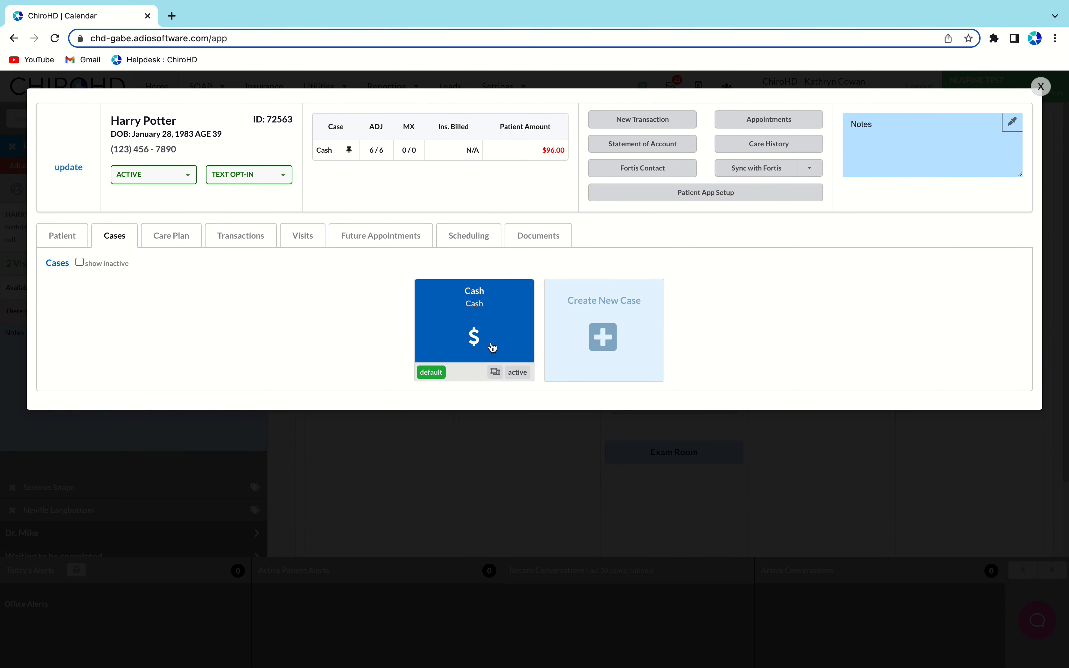
pyautogui.click(493, 312)
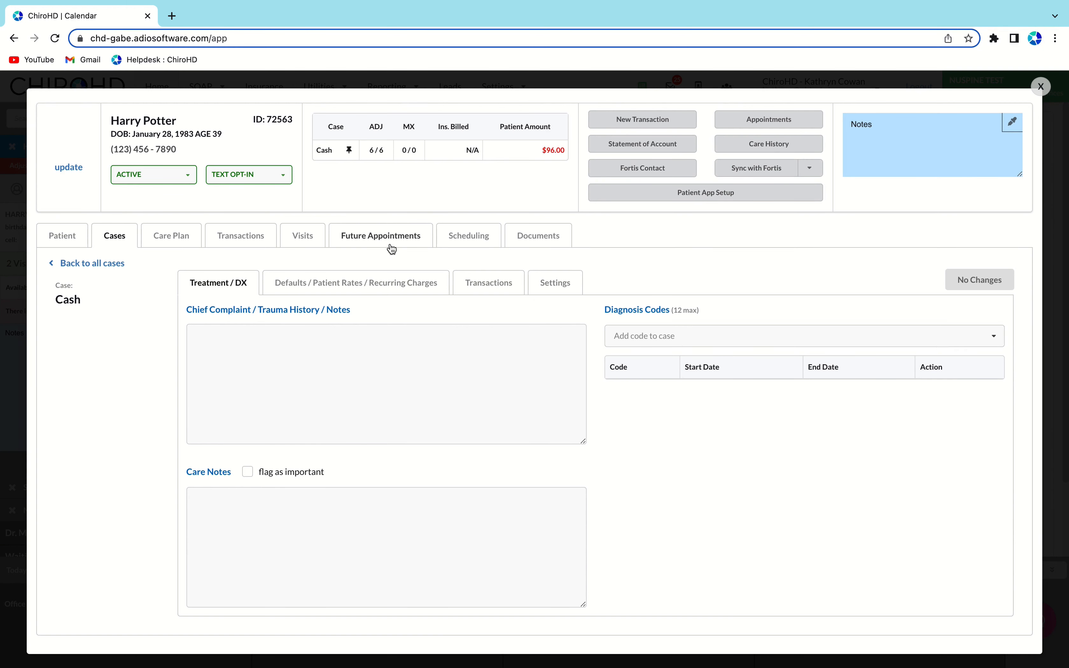
pyautogui.click(391, 283)
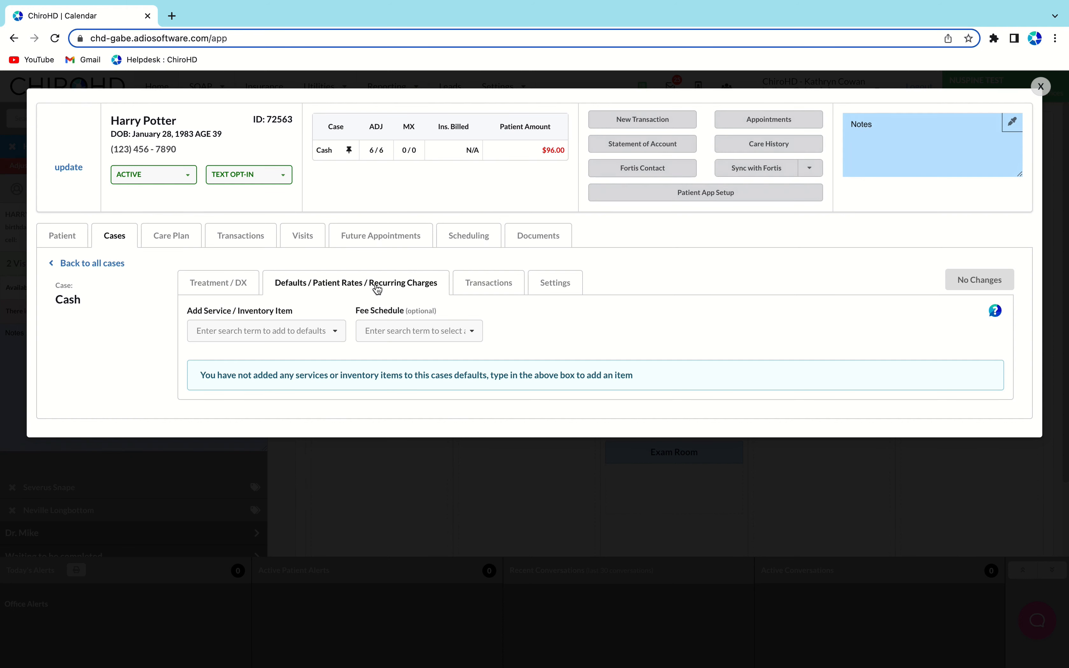
pyautogui.click(504, 282)
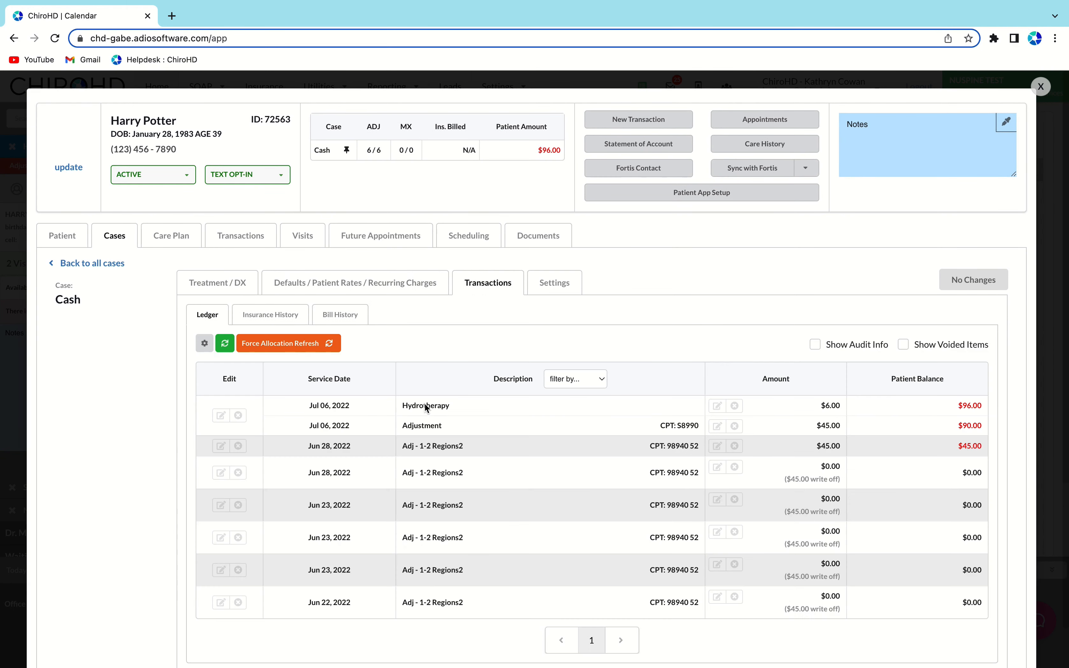
pyautogui.scroll(-2, 429, 575)
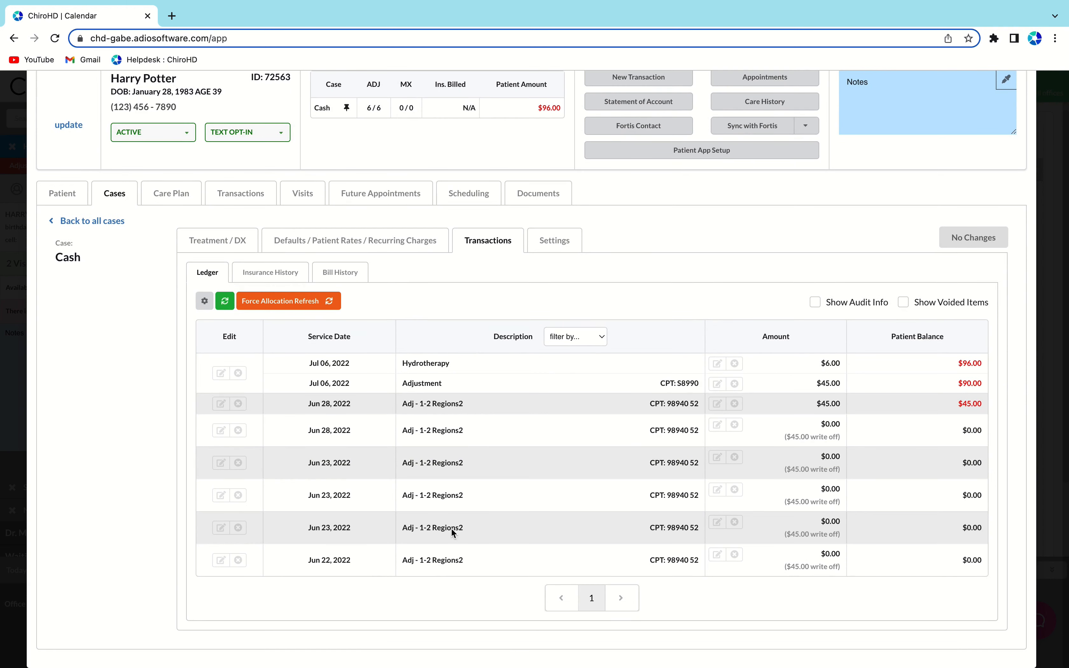
pyautogui.click(552, 241)
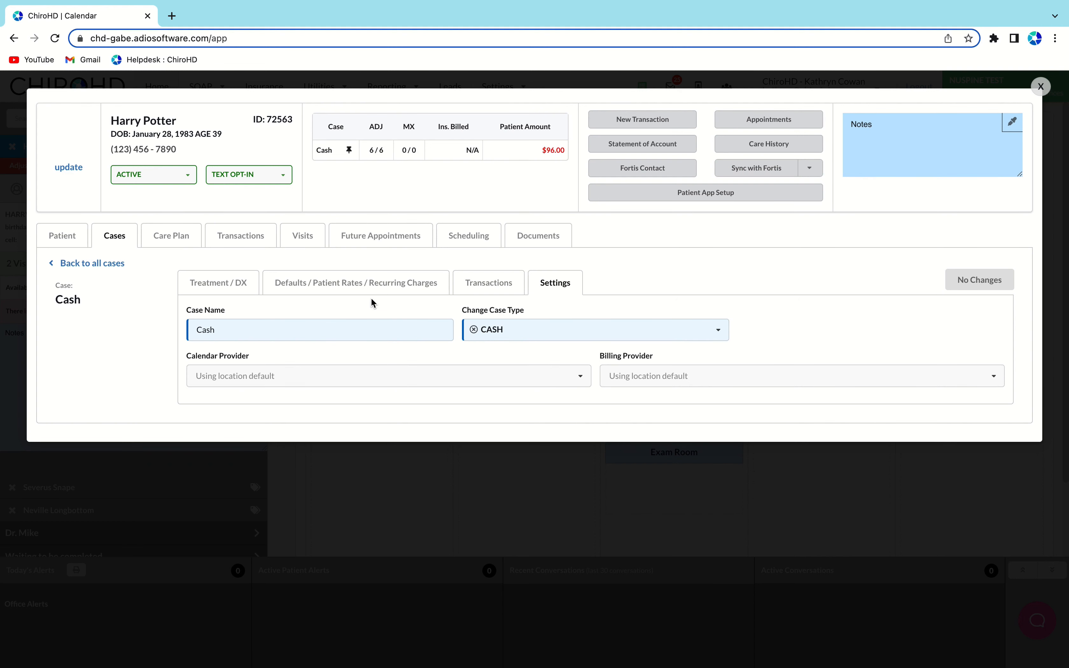
# Step: Review the Care Plan and Transactions tabs, then open the 07/06/22 visit's SOAP note from the Visits list
pyautogui.click(184, 244)
pyautogui.click(261, 238)
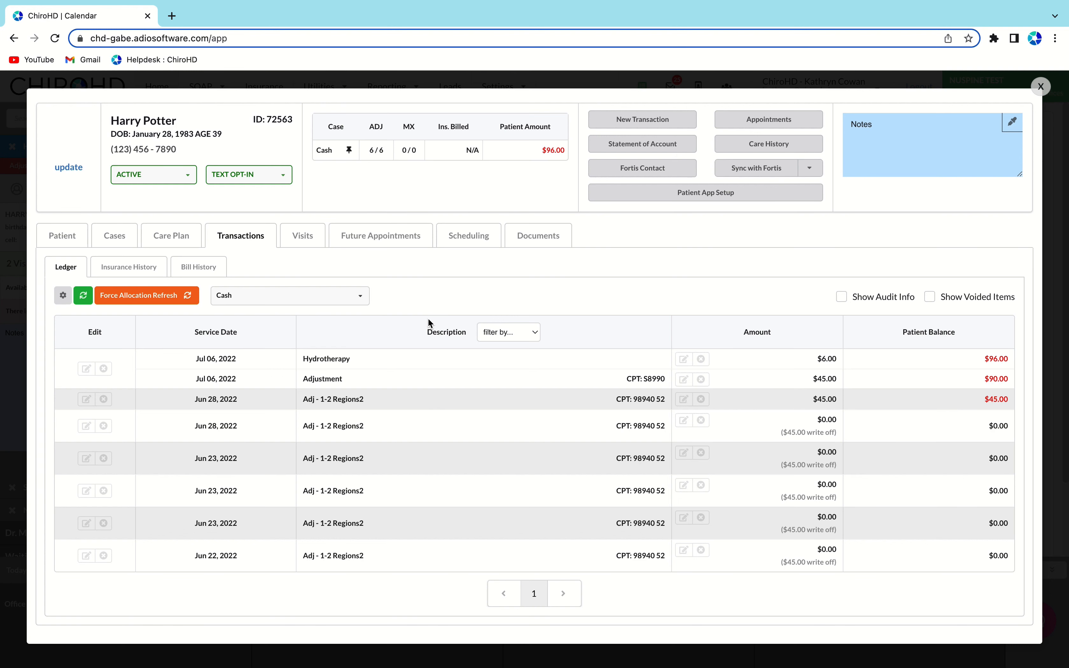
pyautogui.click(303, 238)
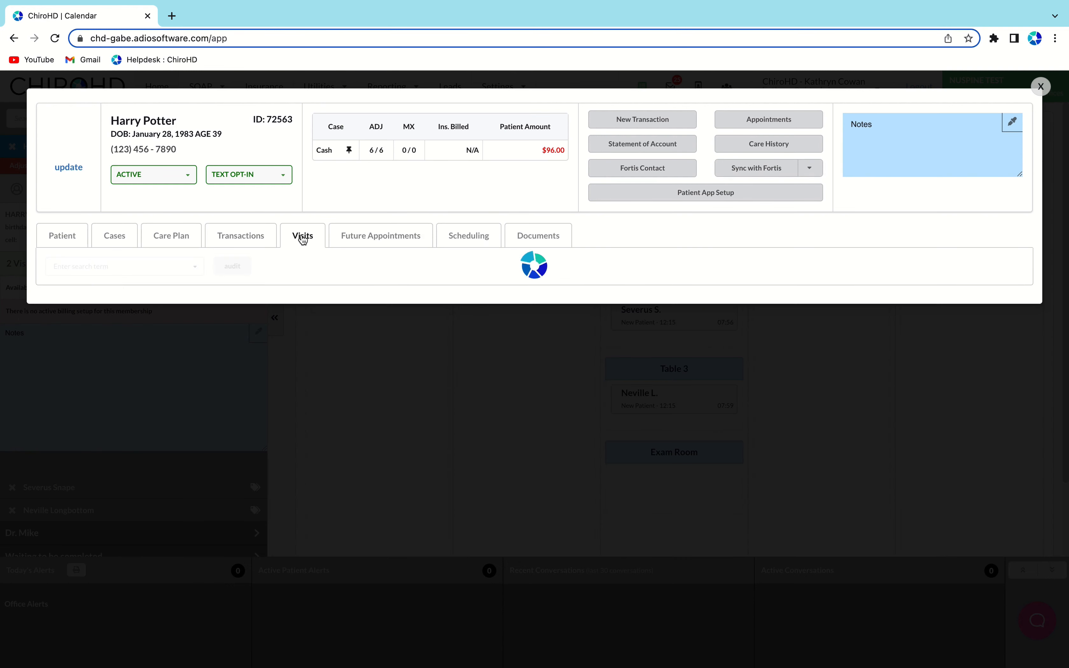
pyautogui.scroll(-2, 202, 311)
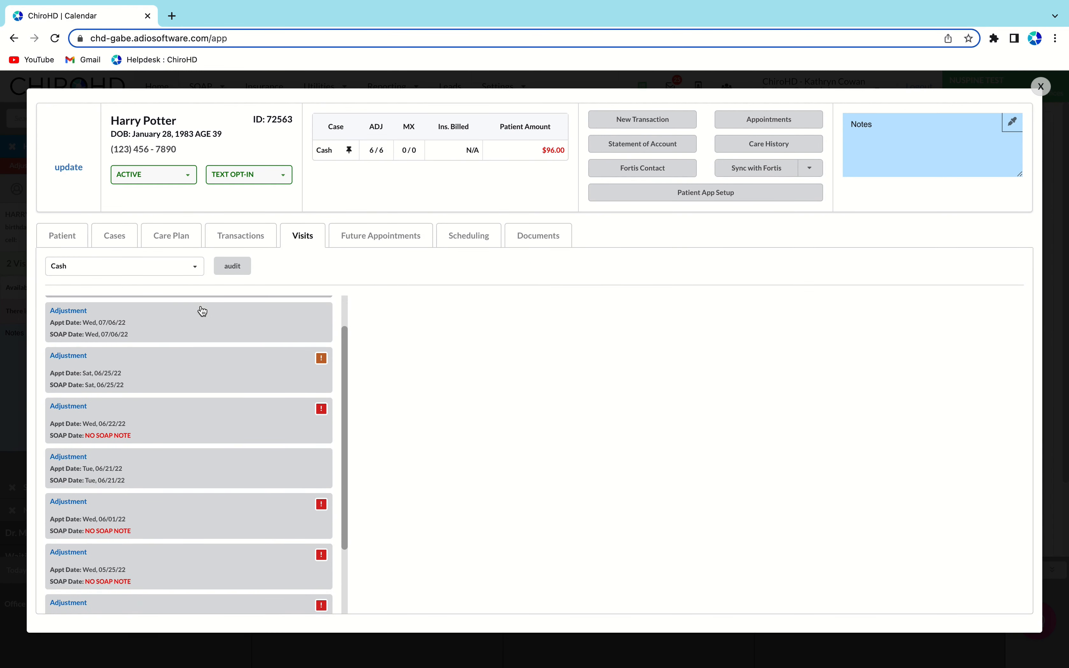
pyautogui.scroll(-3, 203, 311)
pyautogui.scroll(6, 203, 312)
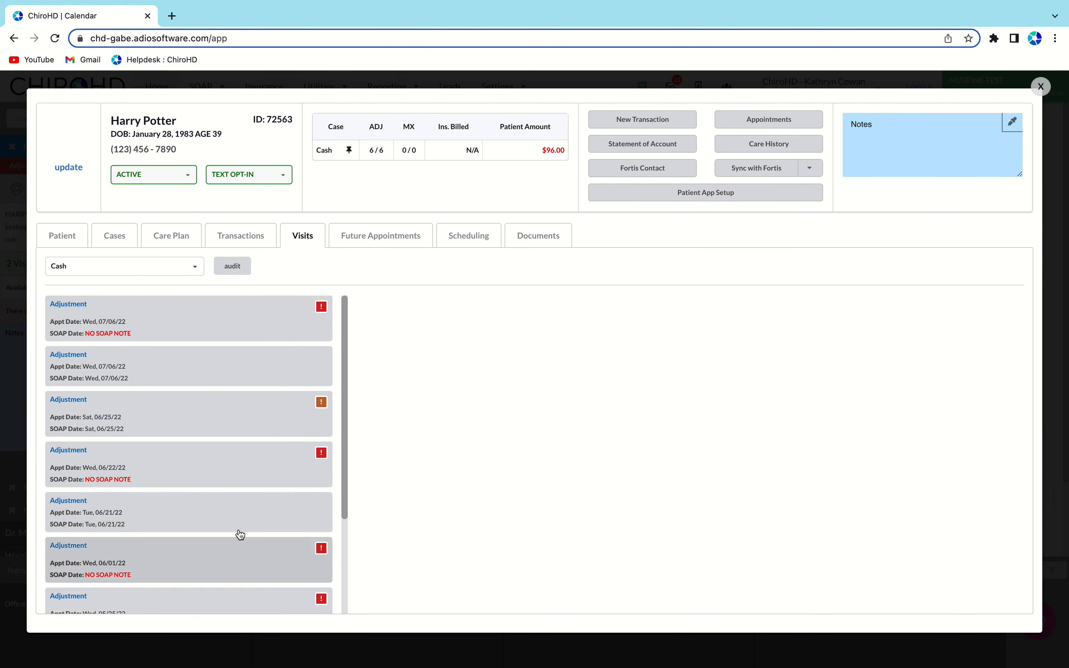
pyautogui.click(233, 354)
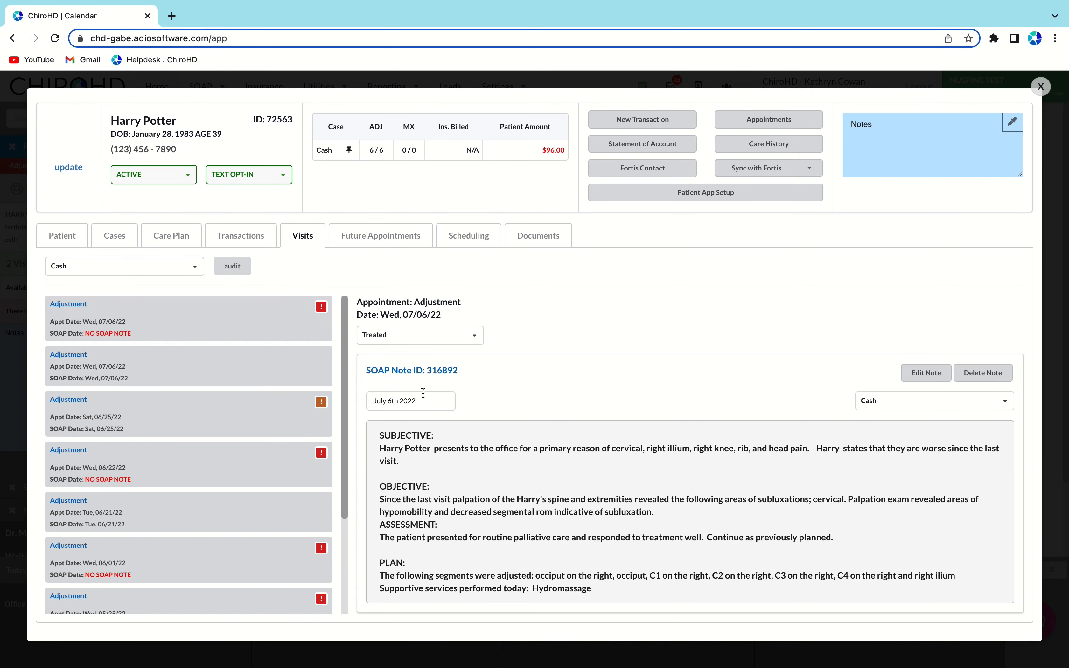
# Step: Open the 07/06/22 visit without a SOAP note from the Visits list, then view the Future Appointments tab
pyautogui.click(432, 336)
pyautogui.click(575, 345)
pyautogui.click(180, 331)
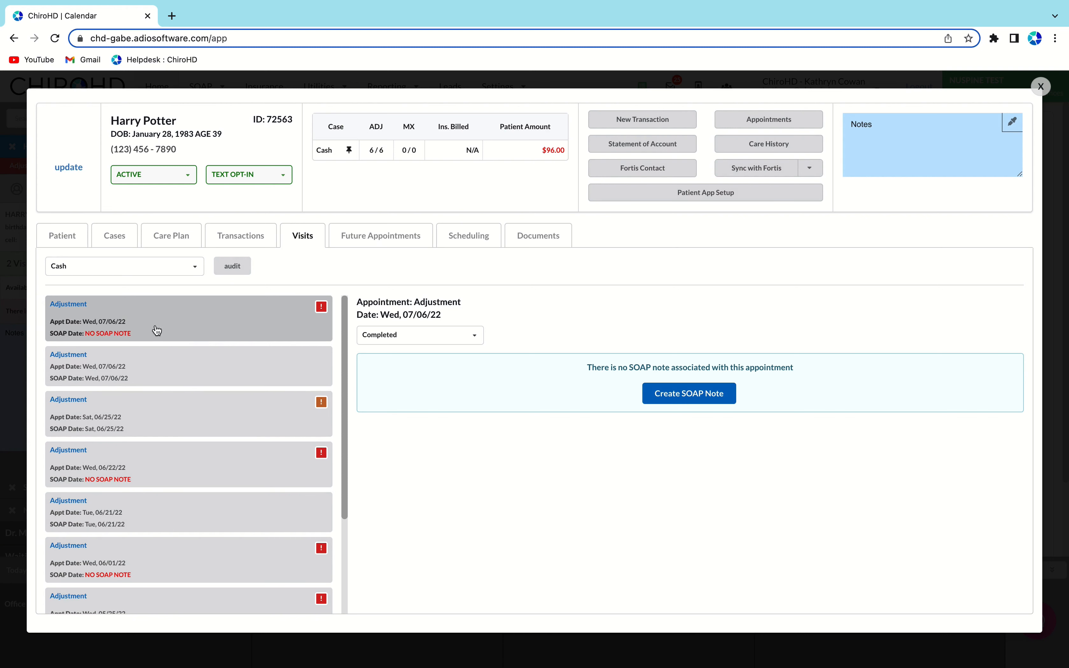
pyautogui.click(371, 238)
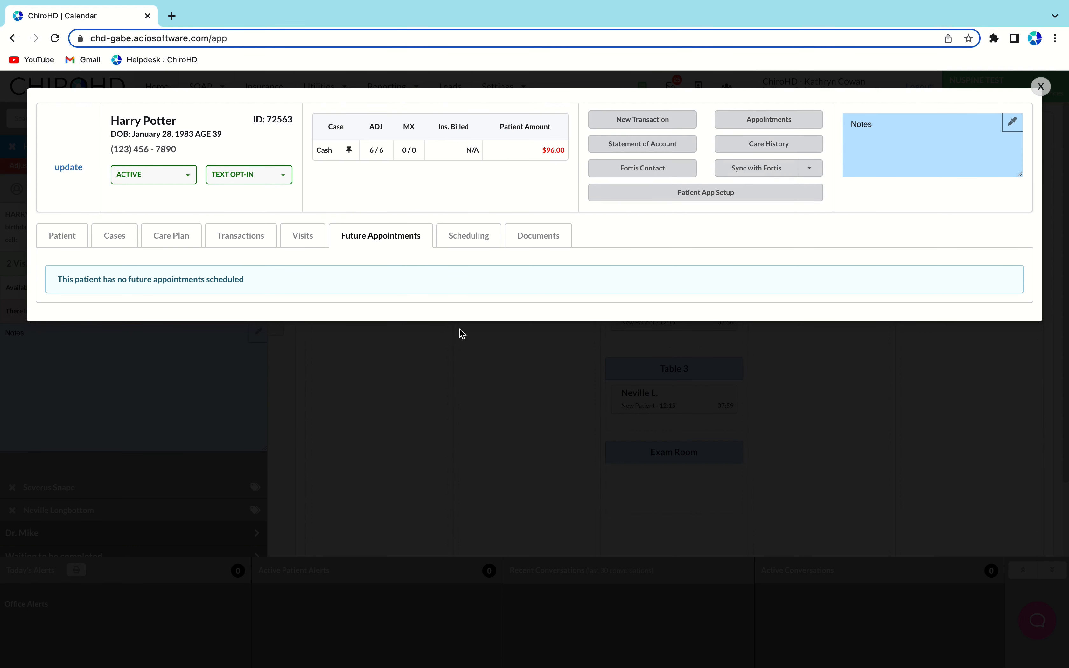
# Step: On the Scheduling tab, choose Dr. Mike as provider and Adjustment as the base appointment type
pyautogui.click(471, 237)
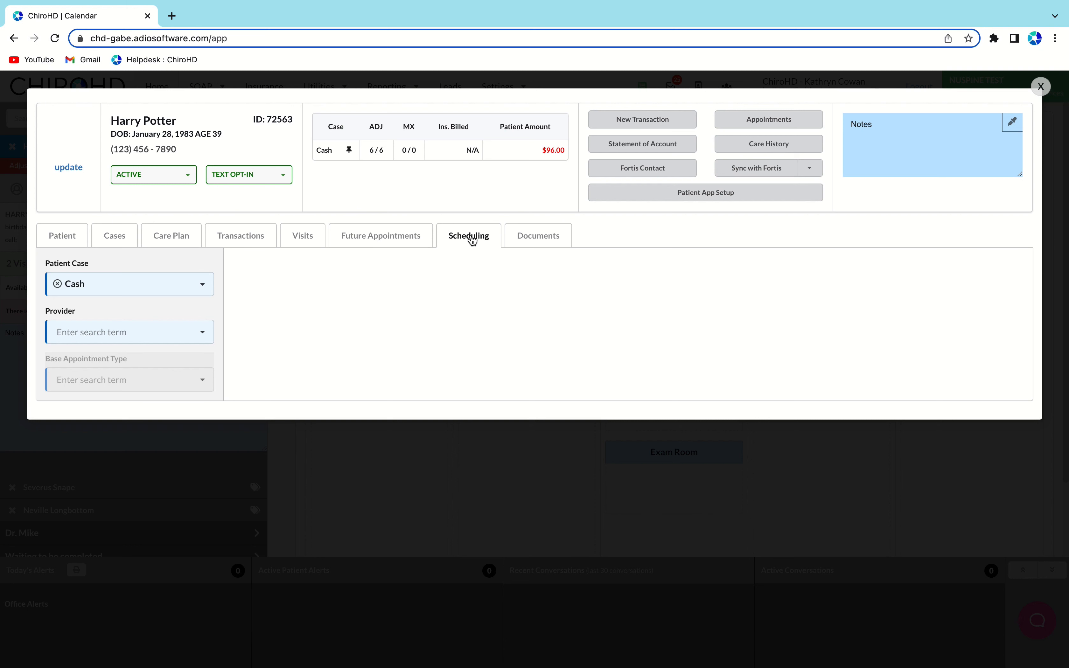
pyautogui.click(157, 328)
pyautogui.click(143, 355)
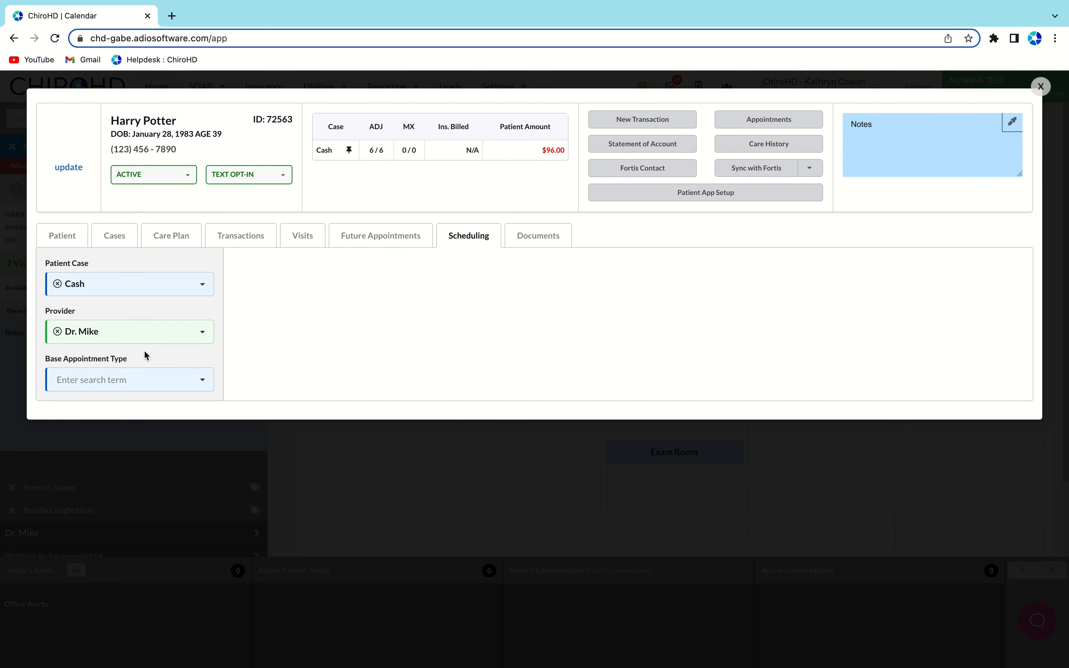
pyautogui.click(141, 379)
pyautogui.click(116, 403)
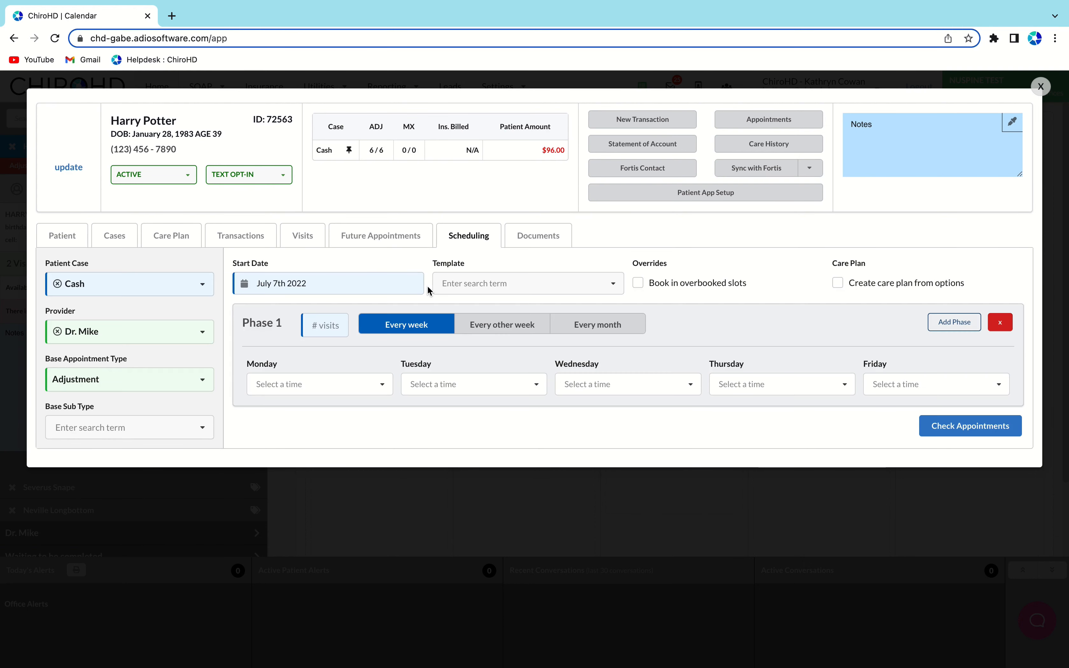
# Step: Browse the Documents tab's Uploaded Documents, Digital Submissions and Thermal Imaging sections
pyautogui.click(536, 235)
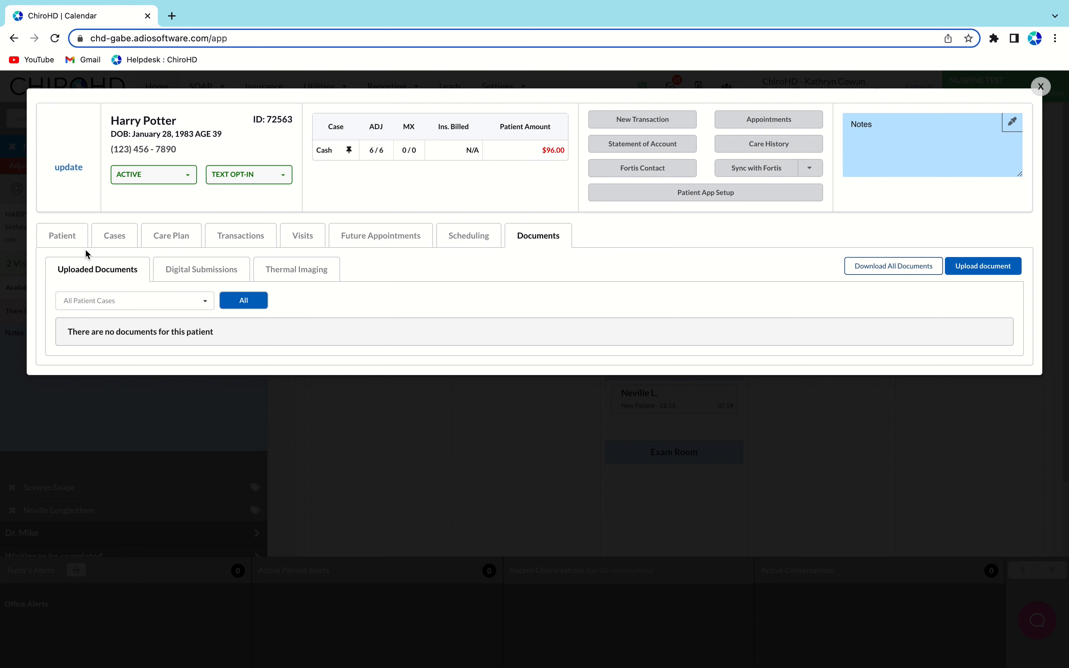
pyautogui.click(216, 271)
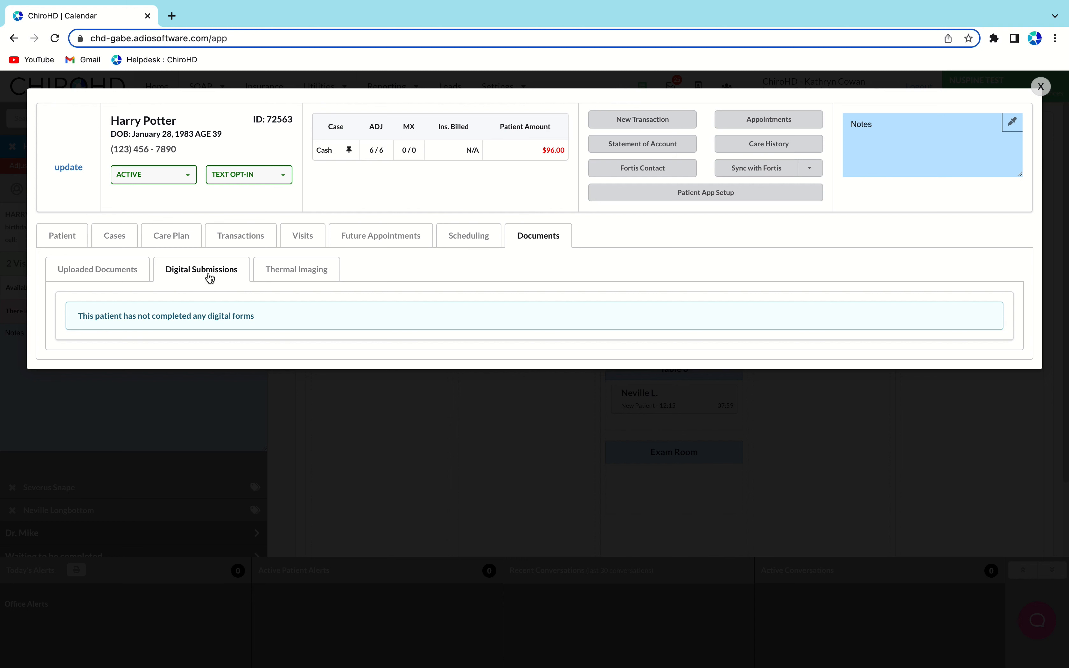
pyautogui.click(309, 270)
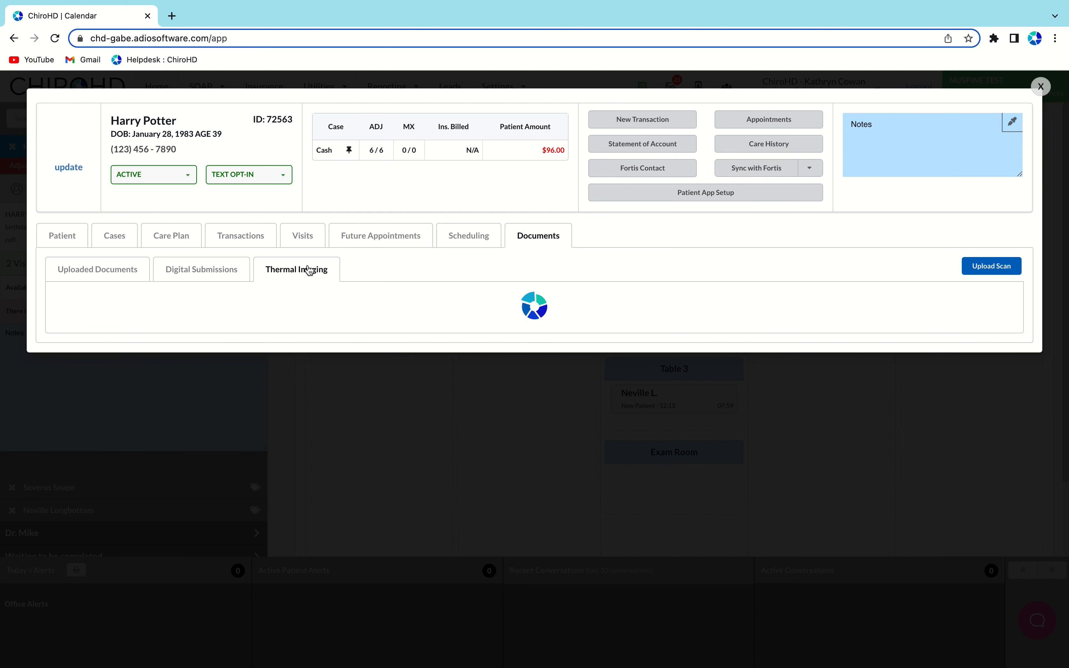
pyautogui.click(217, 268)
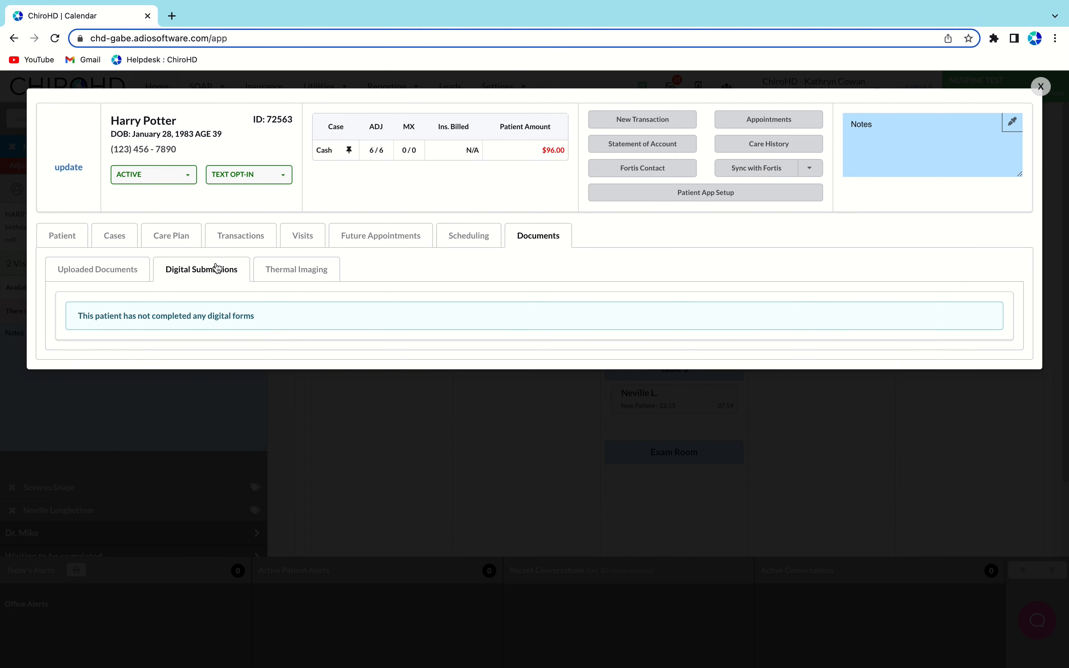
pyautogui.click(129, 276)
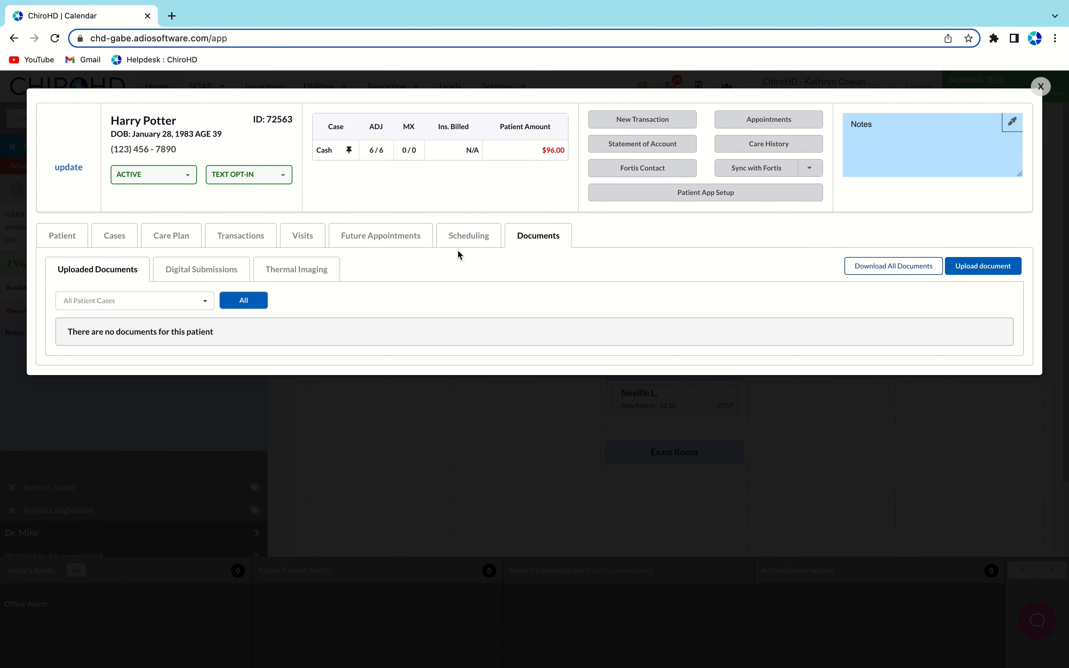
# Step: Open the Upload Patient Document dialog, review its Document Type and Patient Case options, then cancel
pyautogui.click(11, 143)
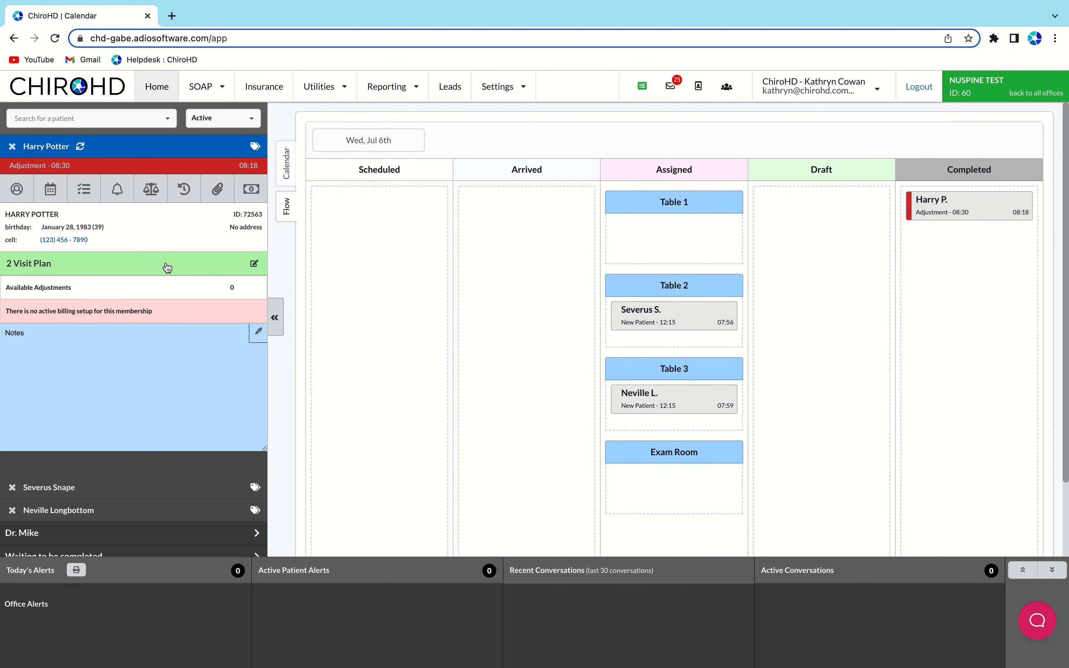
pyautogui.click(217, 189)
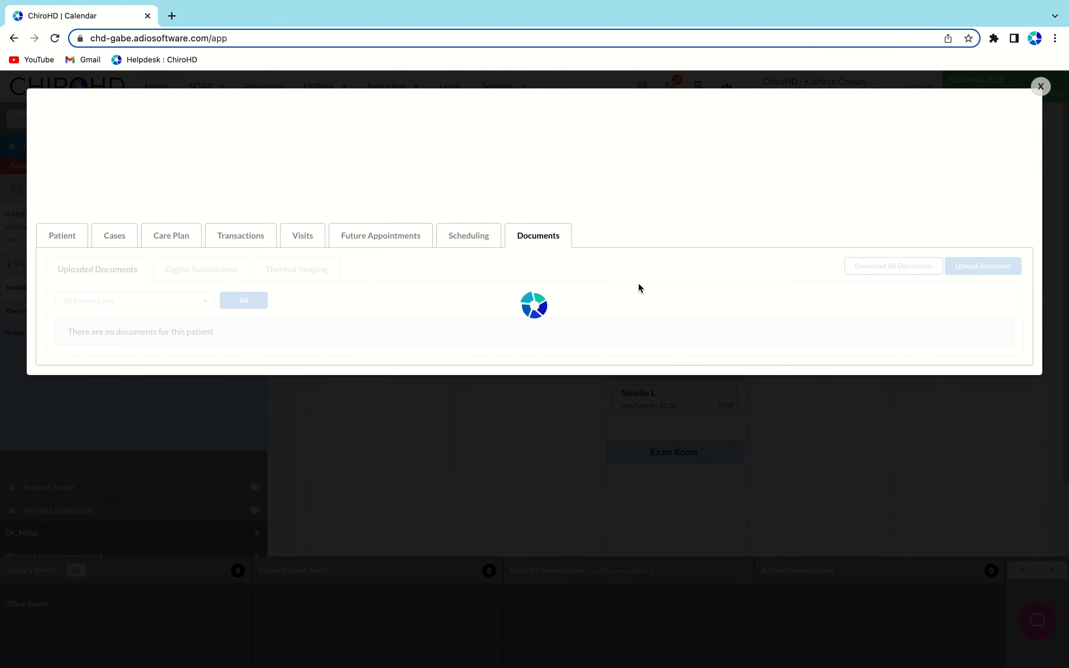
pyautogui.click(1000, 272)
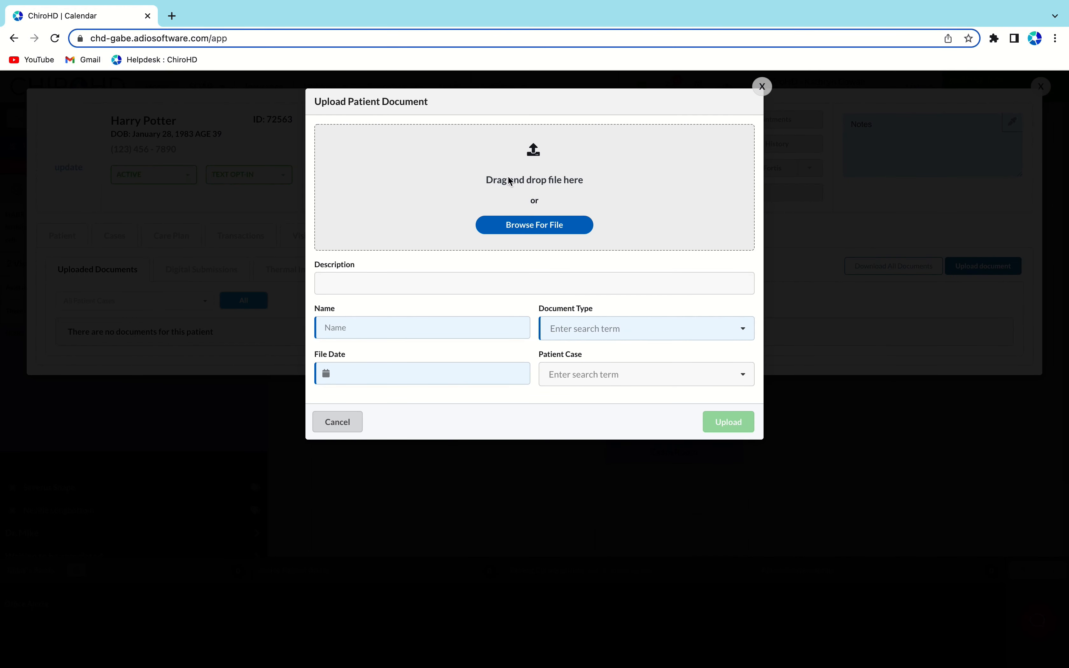
pyautogui.click(606, 330)
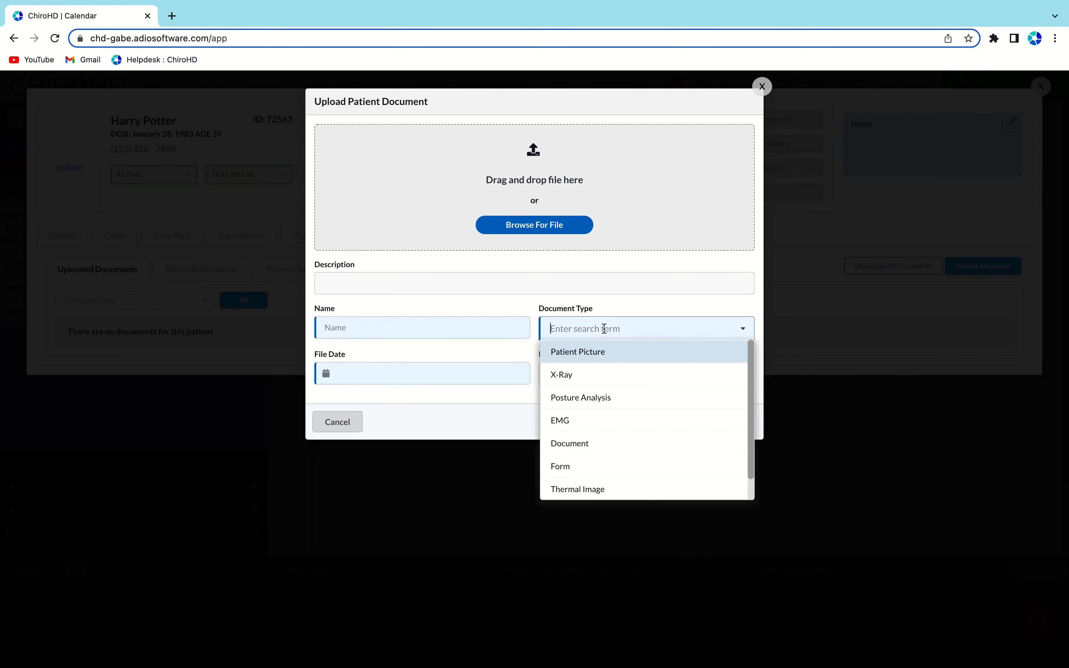
pyautogui.click(445, 431)
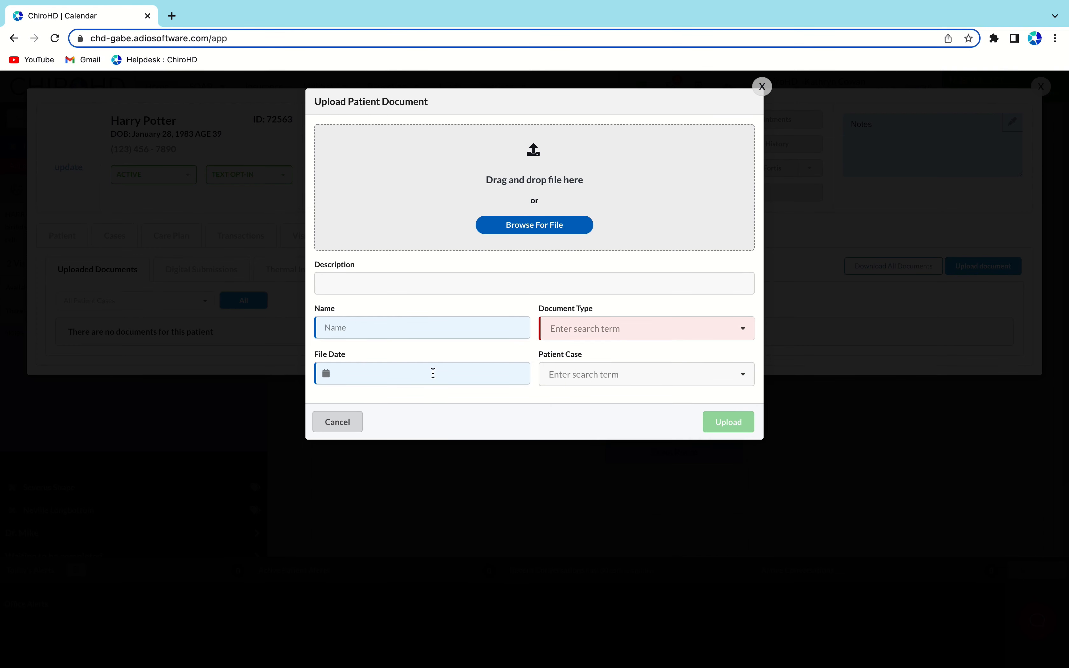
pyautogui.click(621, 375)
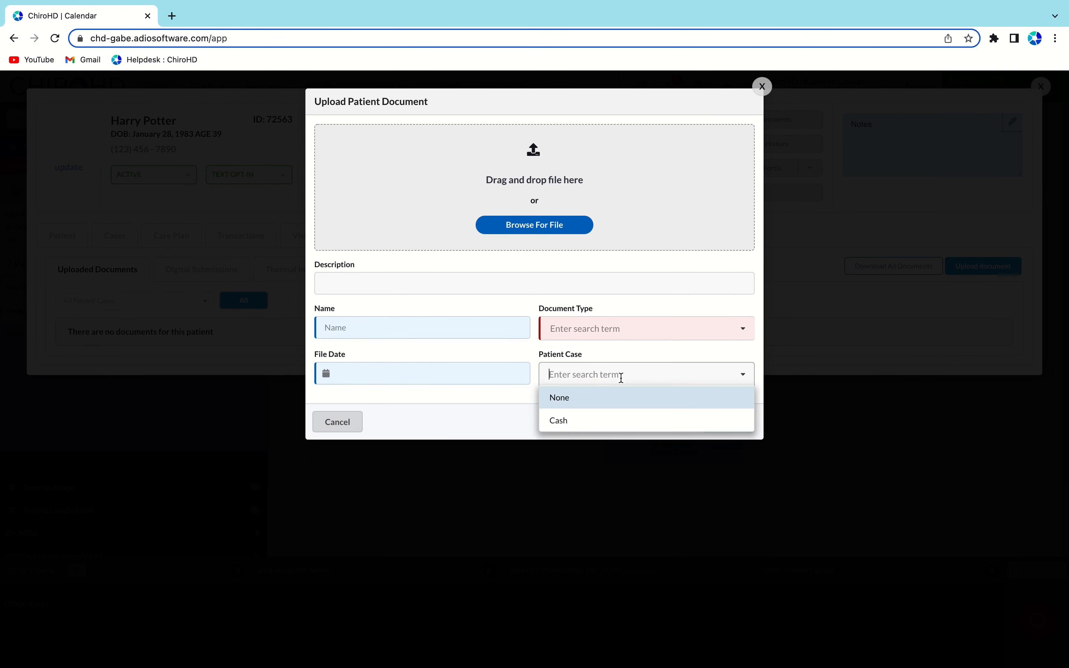
pyautogui.click(460, 433)
pyautogui.click(338, 422)
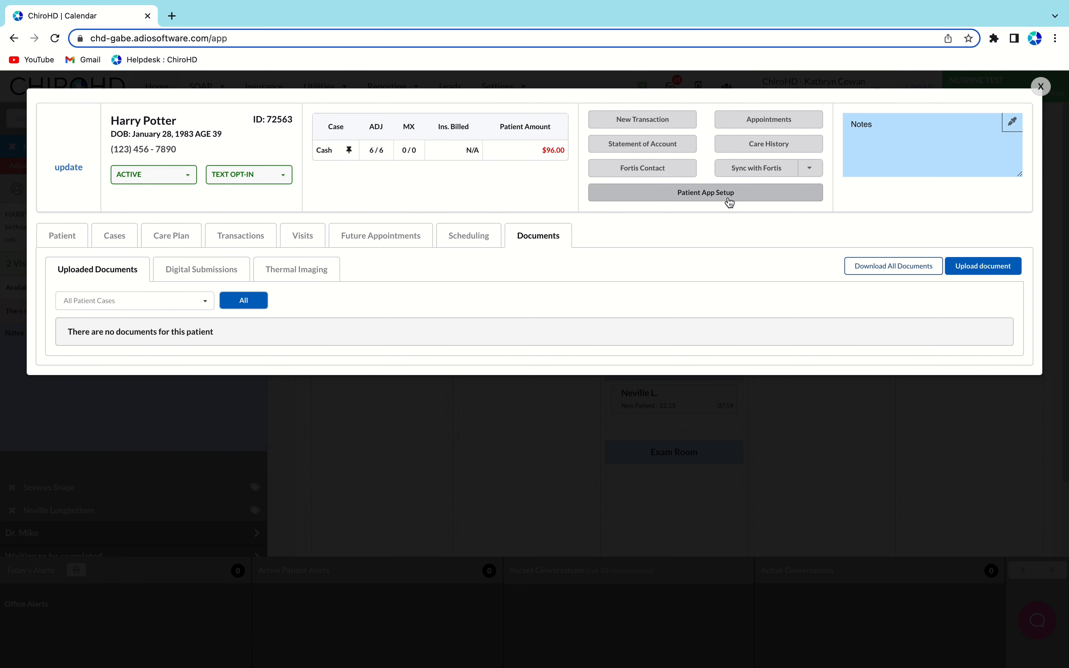
# Step: Close the patient profile and open the SOAP note for the new patient at Table 2
pyautogui.click(1041, 86)
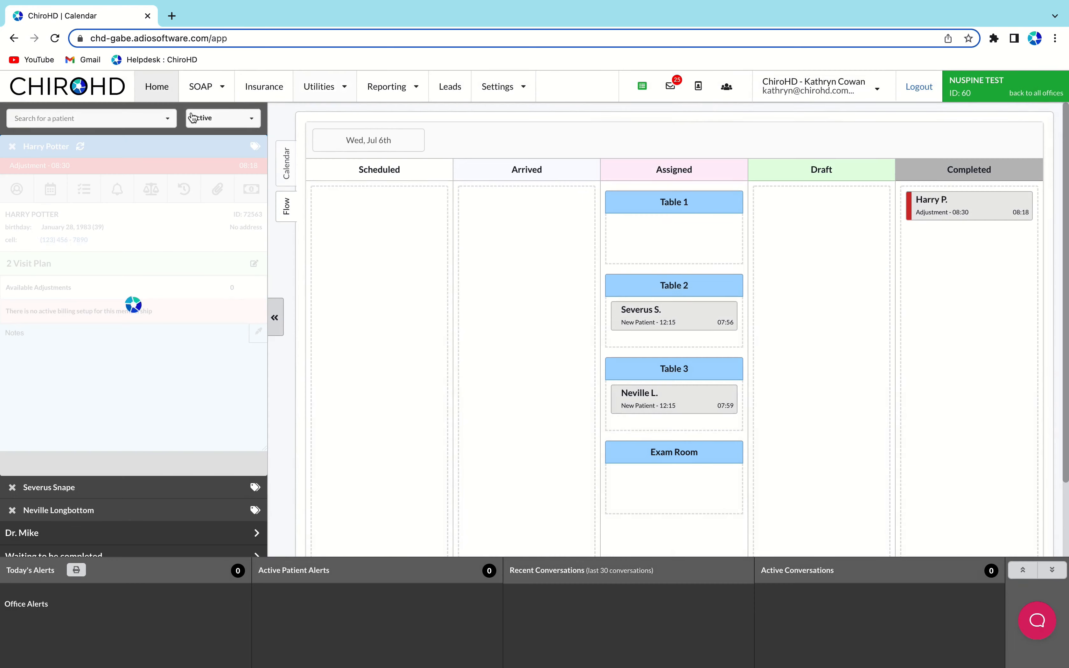
pyautogui.click(212, 86)
pyautogui.click(220, 131)
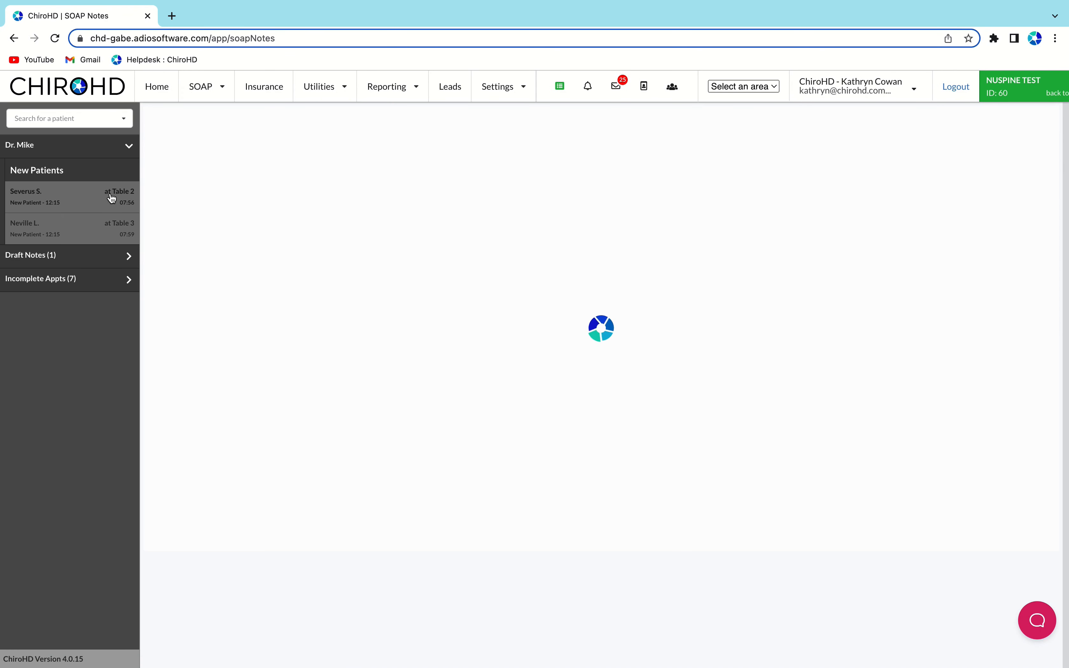
pyautogui.click(57, 202)
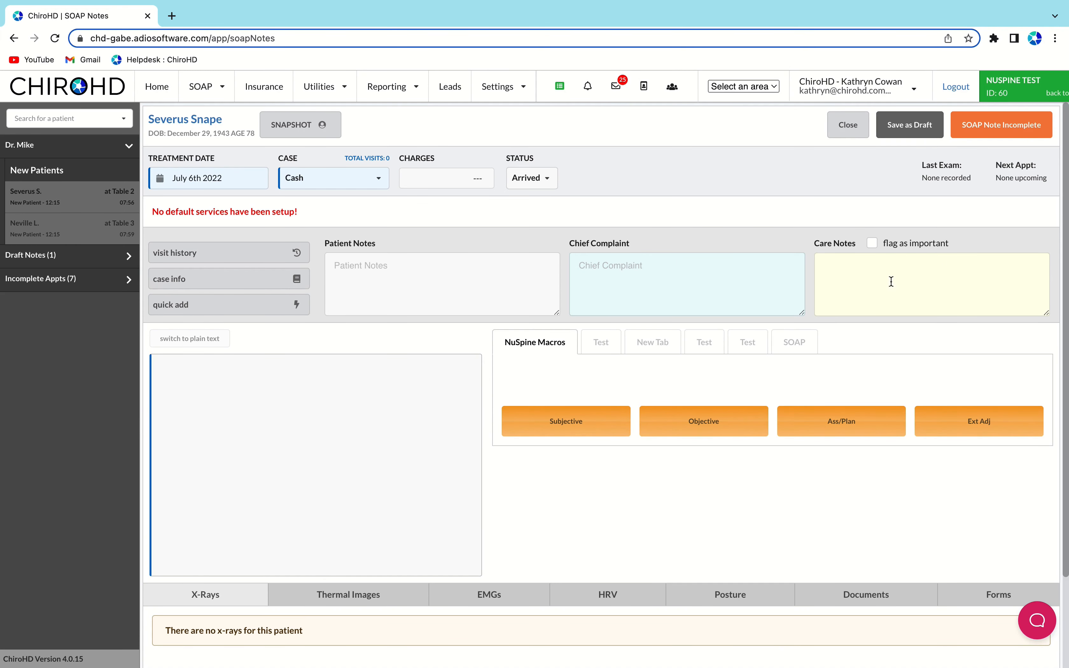
pyautogui.scroll(-3, 828, 499)
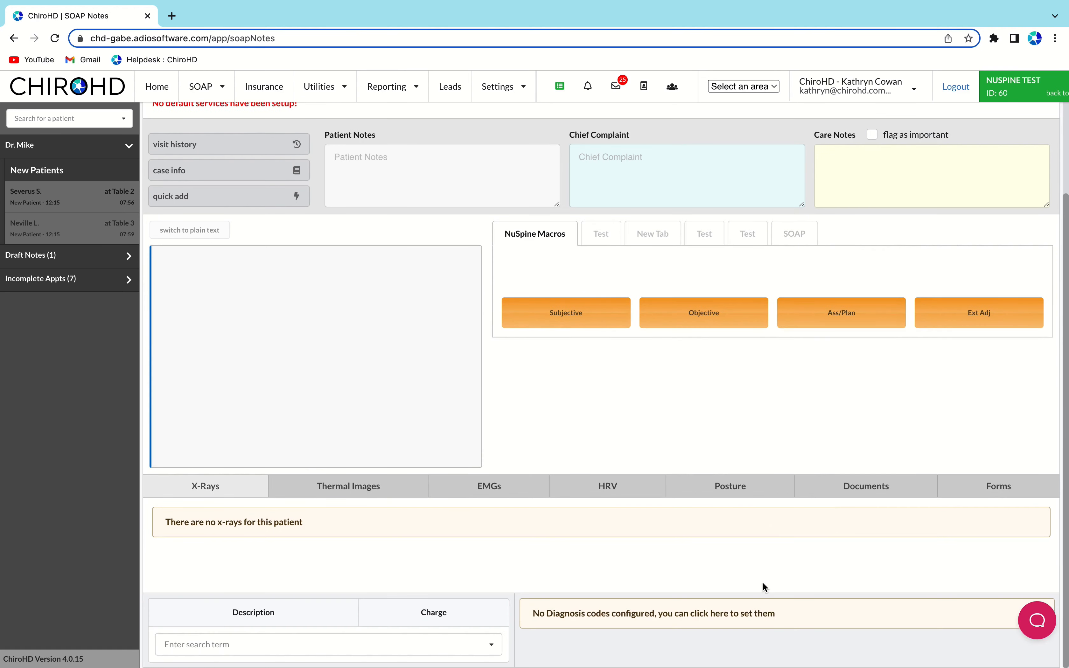
pyautogui.scroll(3, 701, 627)
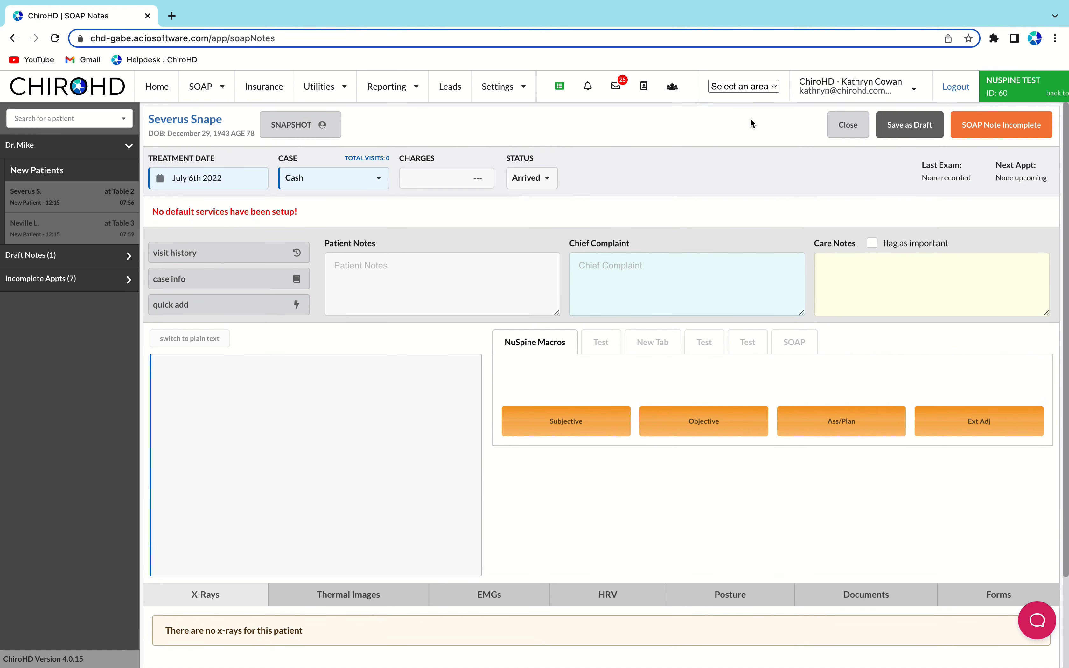
# Step: Return to the Home page and switch from the Flow board to the Calendar view
pyautogui.click(169, 98)
pyautogui.scroll(-1, 593, 311)
pyautogui.scroll(1, 593, 311)
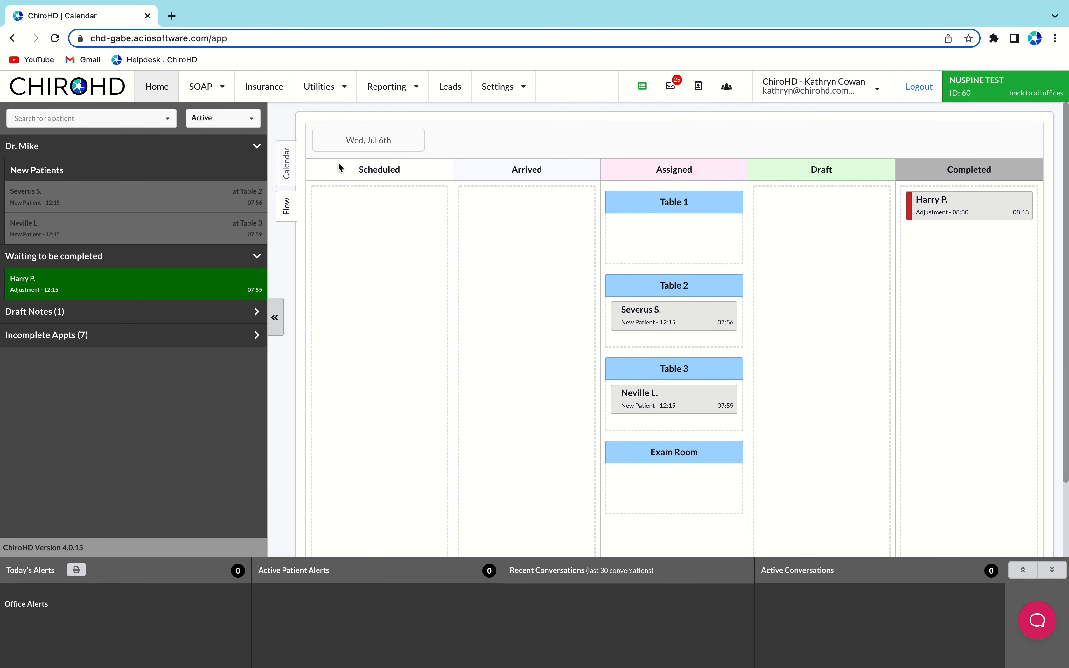
pyautogui.click(287, 164)
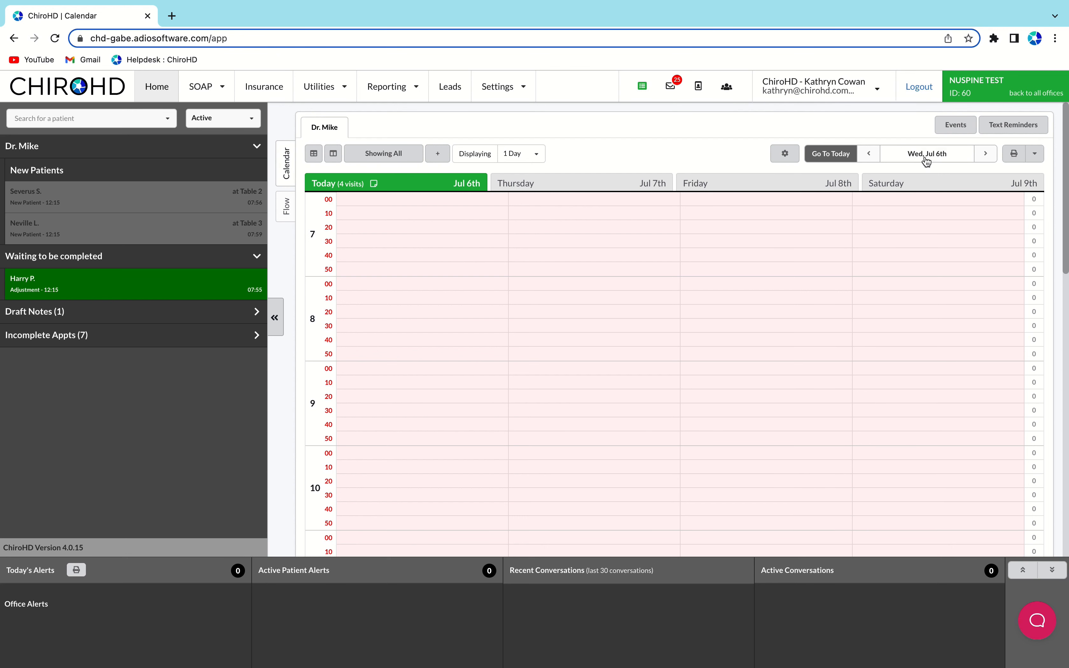
# Step: Switch the calendar display to Provider View, then back to Tab View
pyautogui.click(314, 154)
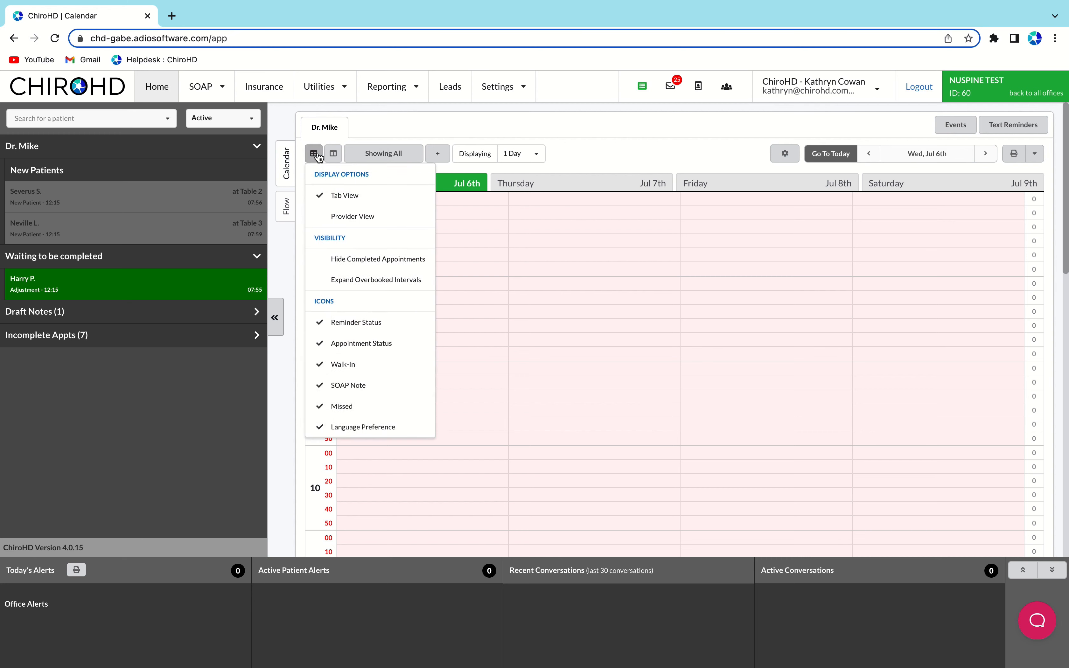
pyautogui.click(341, 216)
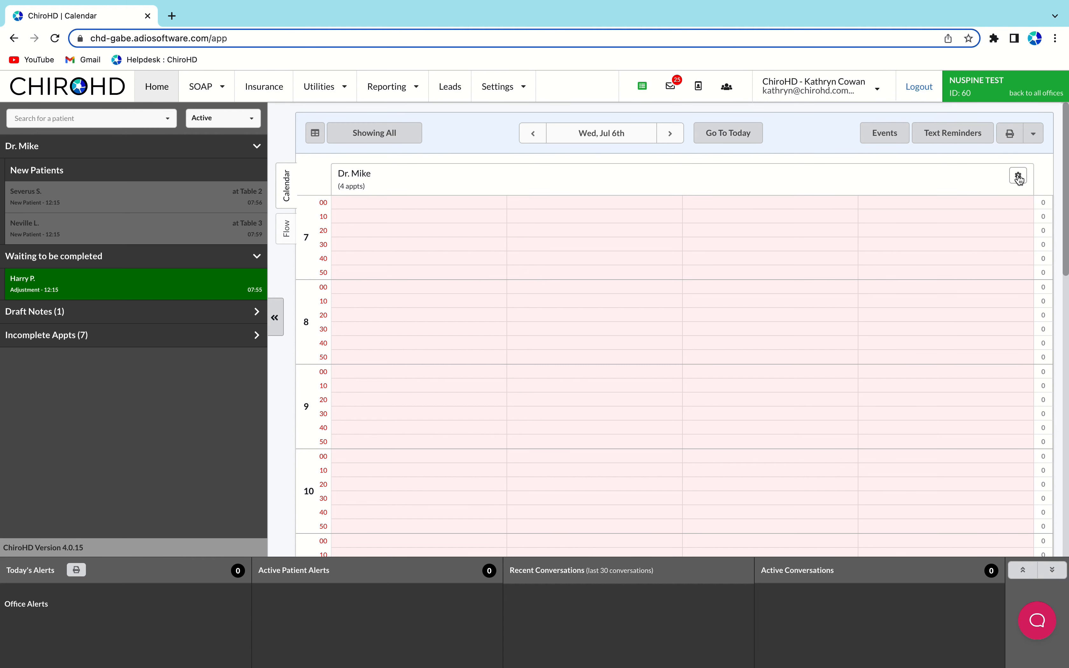
pyautogui.click(315, 141)
pyautogui.click(359, 226)
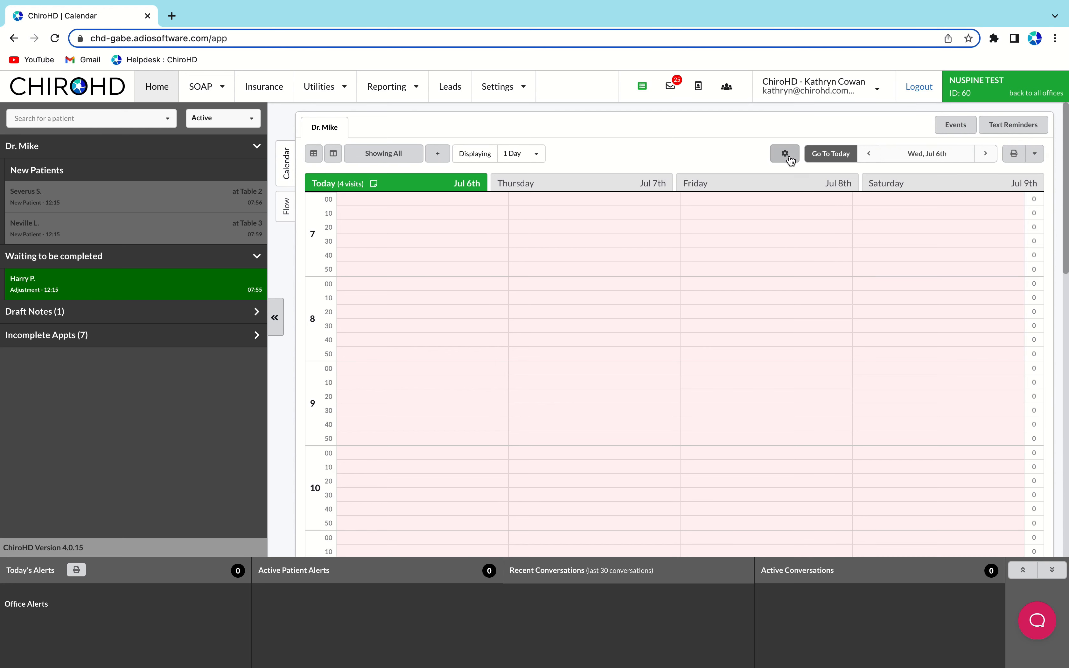
# Step: Open the provider's weekly schedule, clear all working hours and apply the Test schedule template
pyautogui.click(787, 160)
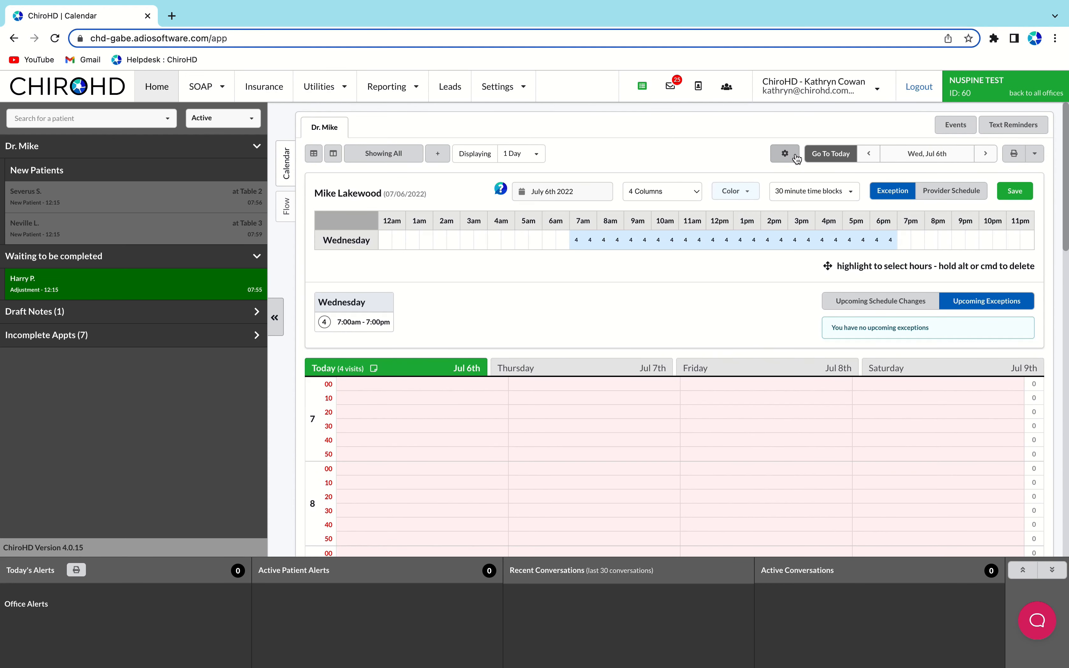
pyautogui.click(957, 189)
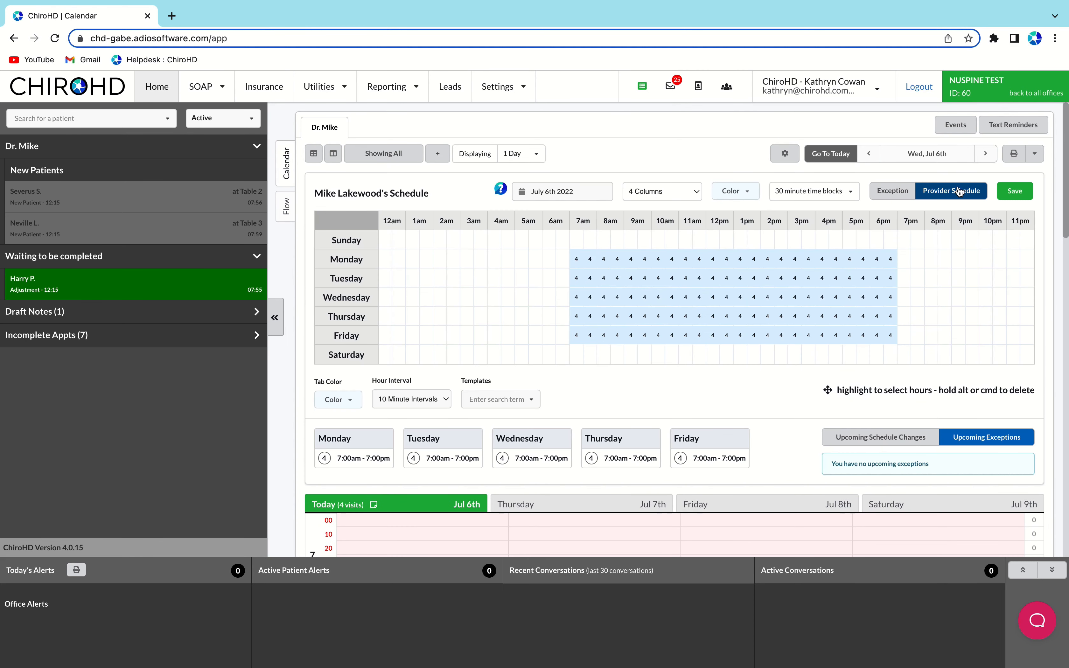
pyautogui.moveTo(575, 259); pyautogui.dragTo(890, 334)
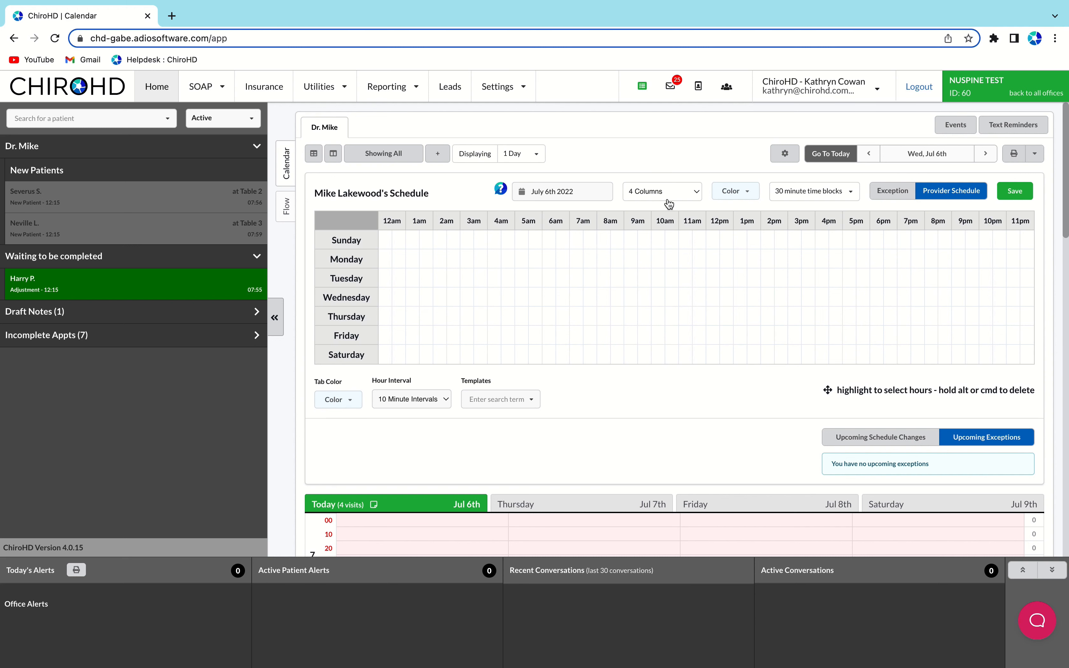
pyautogui.click(488, 400)
pyautogui.scroll(-2, 488, 400)
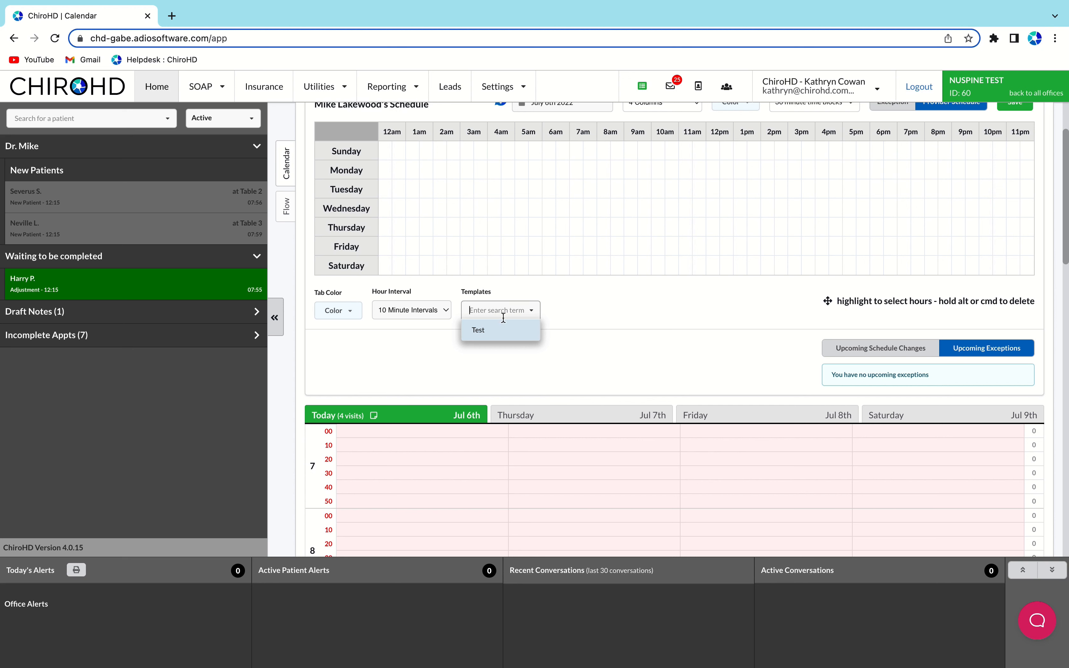
pyautogui.click(479, 330)
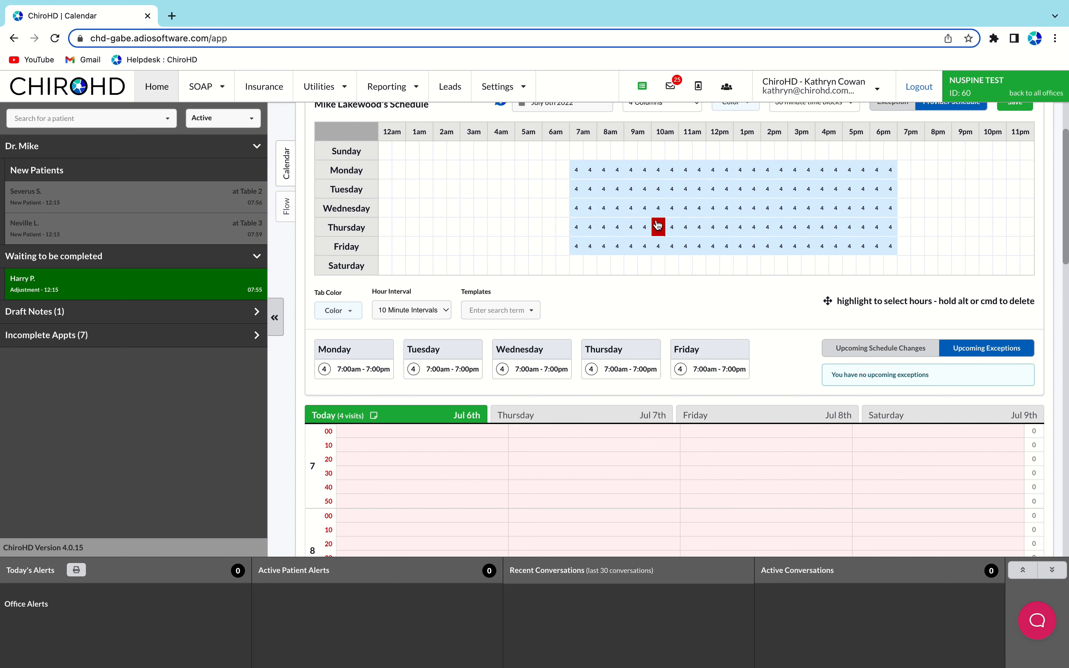
pyautogui.scroll(2, 657, 227)
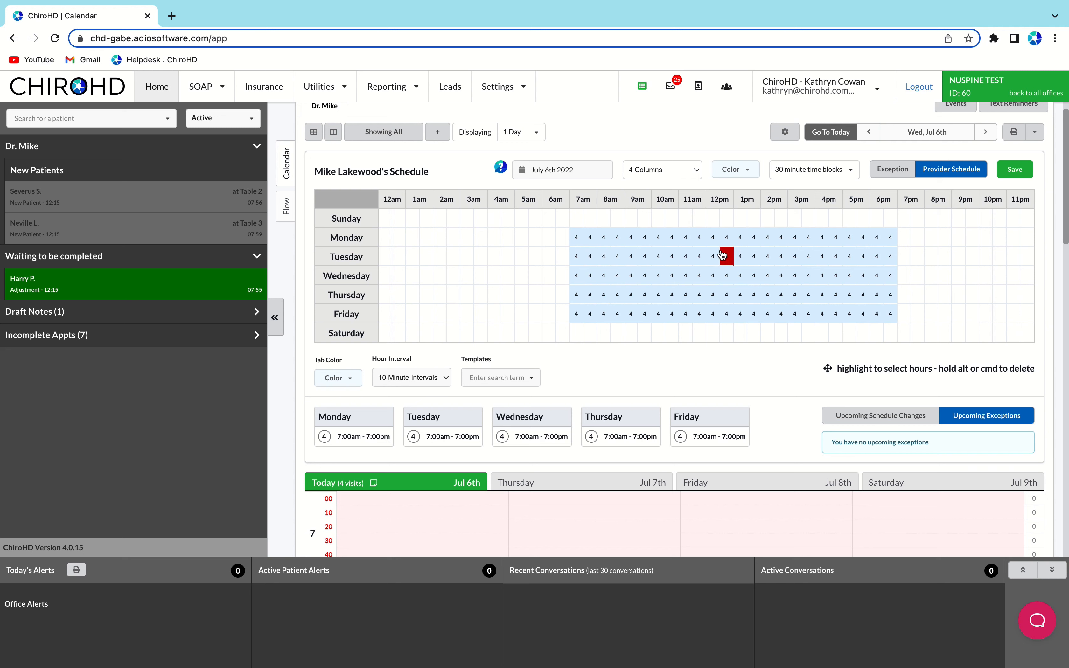
# Step: Remove the 12pm–1pm block from Monday to Friday, then restore it
pyautogui.moveTo(720, 237); pyautogui.dragTo(727, 312)
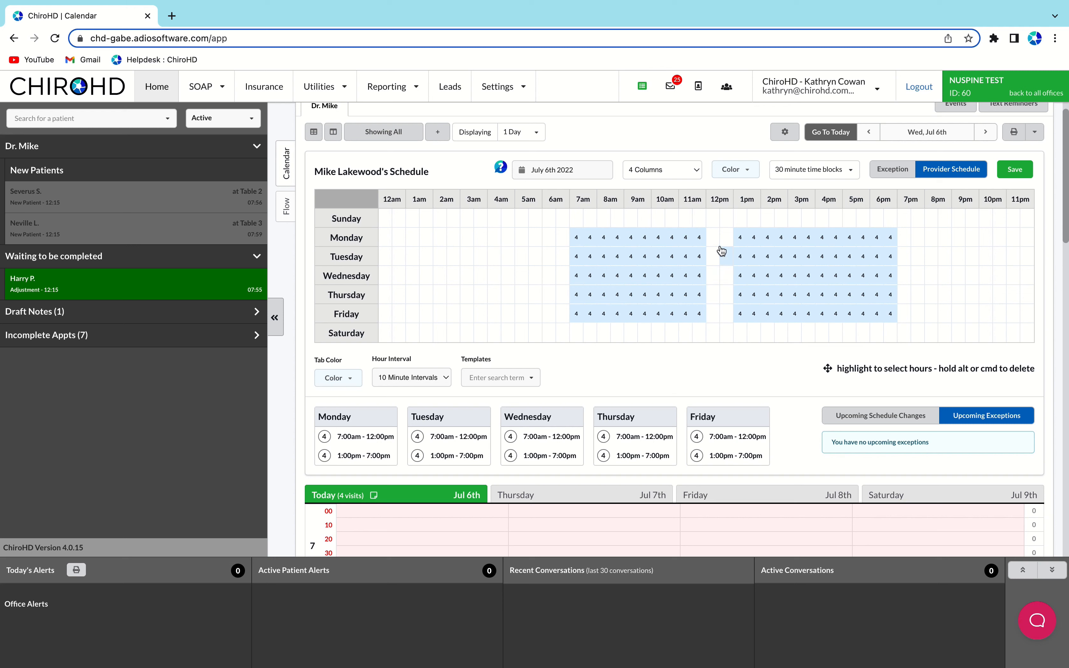
pyautogui.moveTo(720, 238); pyautogui.dragTo(722, 312)
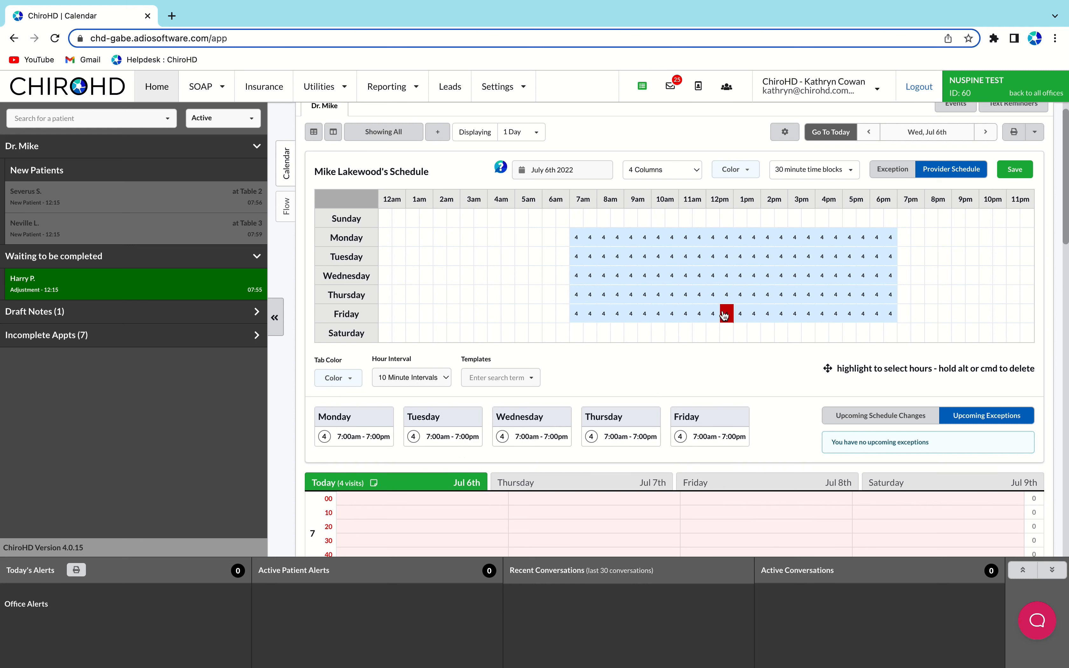
# Step: Set the Monday–Friday 7am–8am block of the provider schedule to 1 column
pyautogui.click(663, 170)
pyautogui.click(663, 131)
pyautogui.moveTo(583, 237)
pyautogui.mouseDown()
pyautogui.moveTo(592, 315)
pyautogui.moveTo(581, 312)
pyautogui.moveTo(574, 238)
pyautogui.mouseUp()
# Step: Set the 4:30pm–7pm block to 10 columns
pyautogui.click(682, 176)
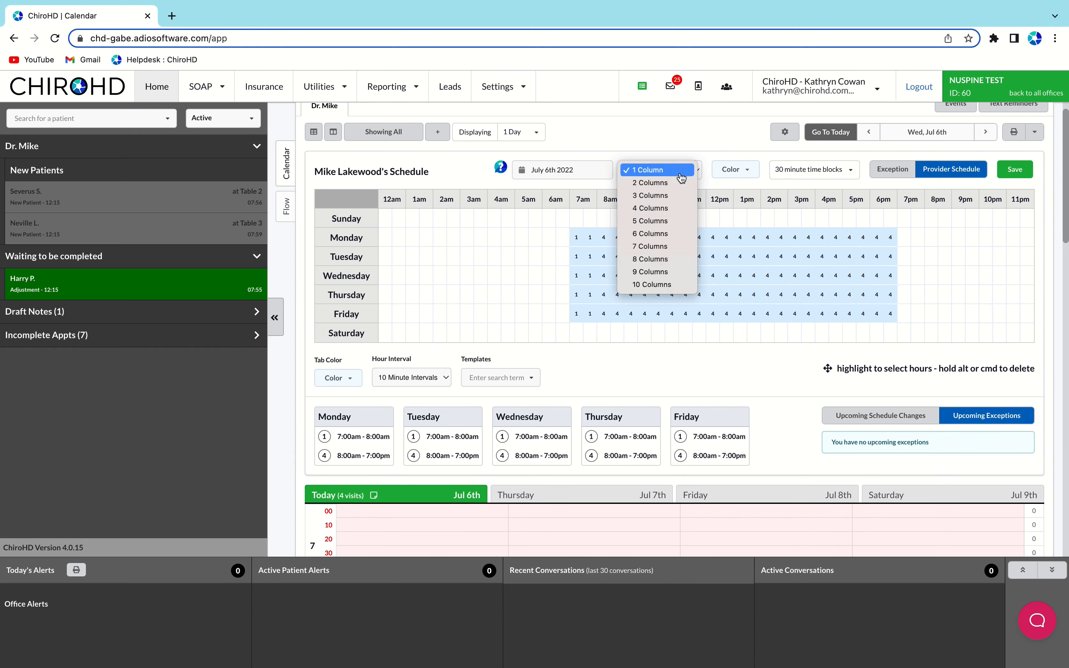
pyautogui.click(652, 284)
pyautogui.moveTo(842, 239)
pyautogui.mouseDown()
pyautogui.moveTo(886, 248)
pyautogui.moveTo(892, 317)
pyautogui.moveTo(835, 310)
pyautogui.moveTo(836, 239)
pyautogui.mouseUp()
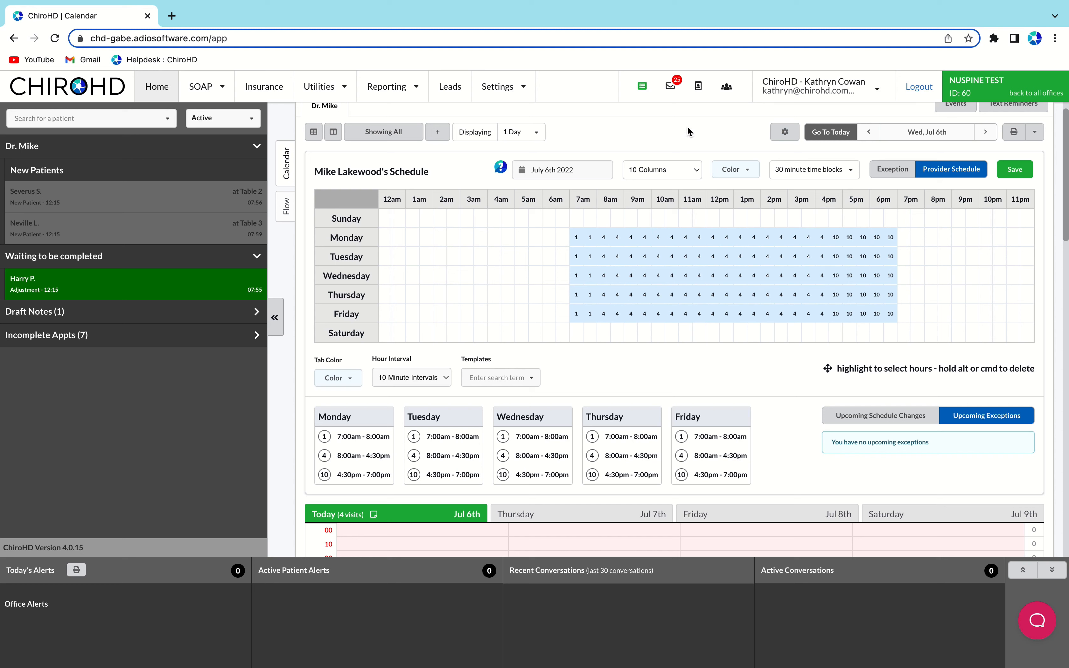
# Step: Apply Color 1 to the 4:30pm–7pm block
pyautogui.click(734, 170)
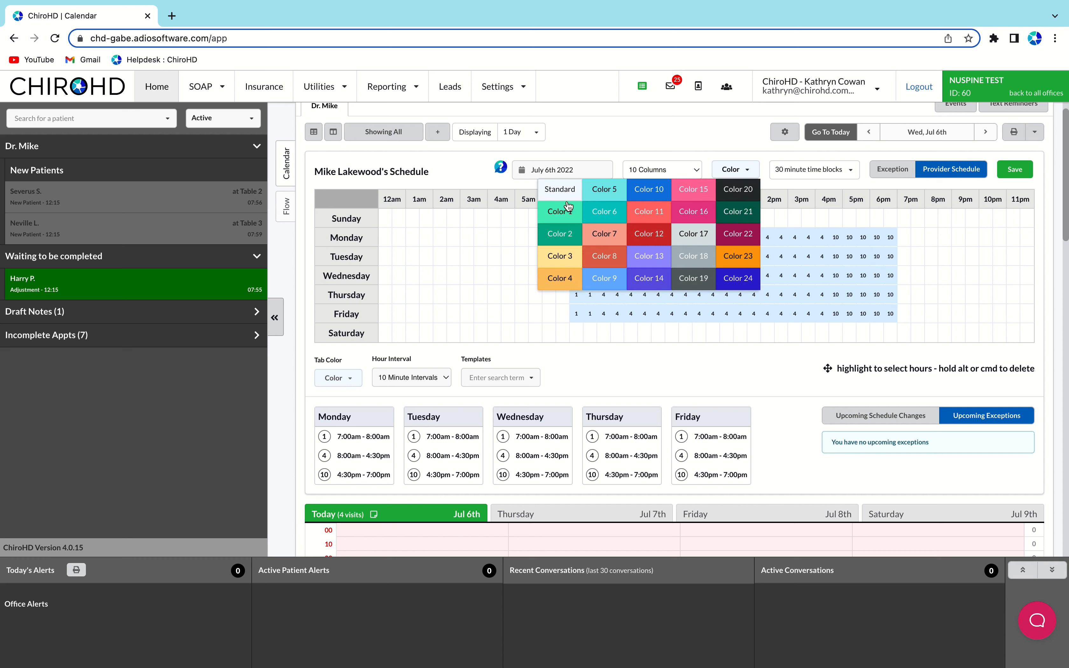
pyautogui.click(559, 212)
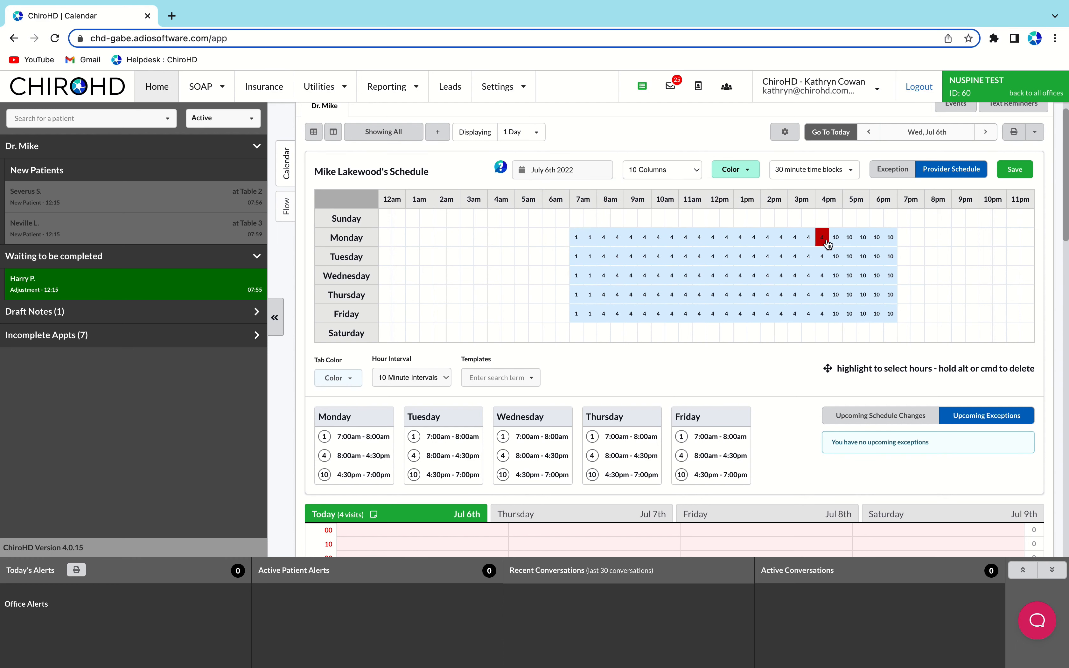
pyautogui.moveTo(835, 238)
pyautogui.mouseDown()
pyautogui.moveTo(863, 236)
pyautogui.moveTo(895, 310)
pyautogui.moveTo(835, 310)
pyautogui.moveTo(835, 241)
pyautogui.mouseUp()
# Step: Set the 7am–8am block to 1 column in Color 15
pyautogui.click(674, 169)
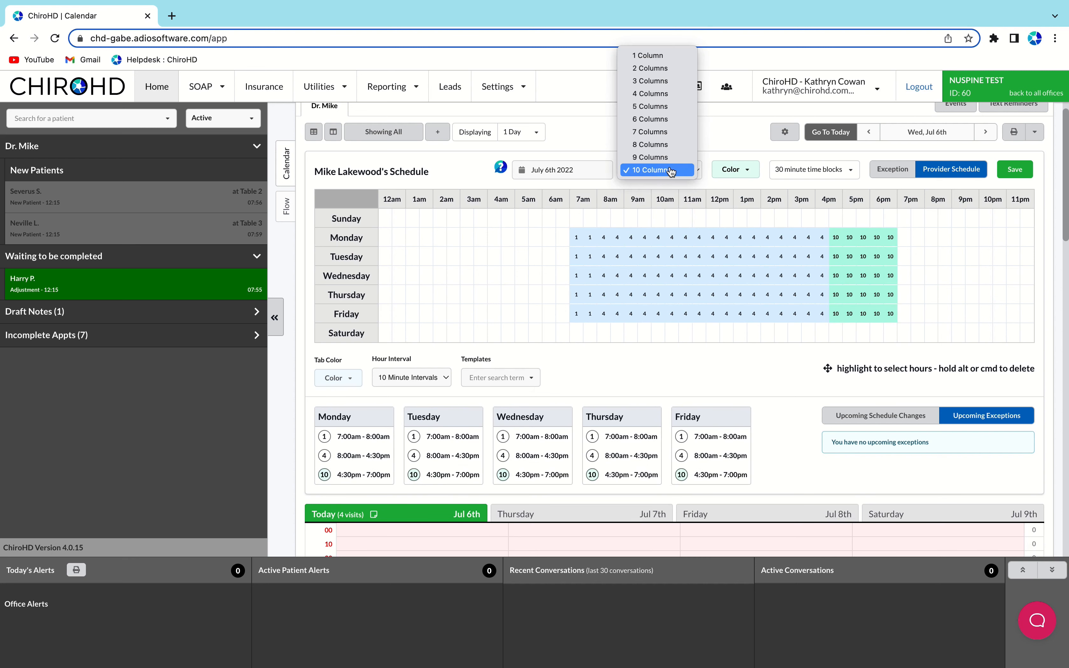
pyautogui.click(741, 171)
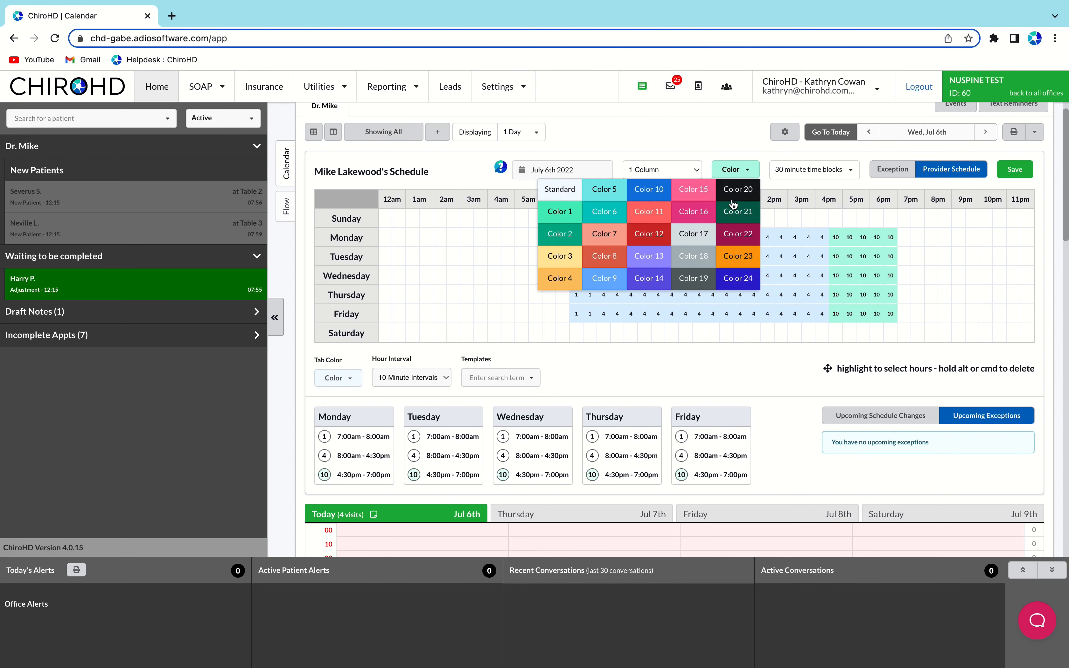
pyautogui.click(706, 197)
pyautogui.moveTo(600, 243)
pyautogui.mouseDown()
pyautogui.moveTo(575, 244)
pyautogui.moveTo(583, 315)
pyautogui.moveTo(580, 238)
pyautogui.mouseUp()
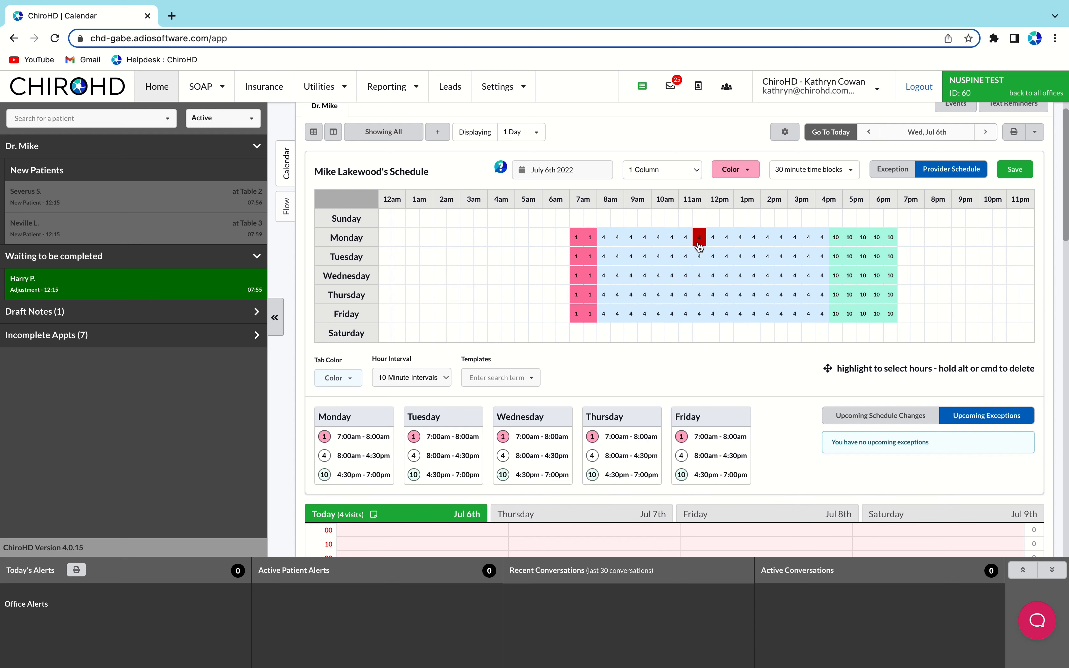
# Step: Apply 1 column in Color 15 to the 11:30am–1pm block and save the schedule
pyautogui.moveTo(698, 238)
pyautogui.mouseDown()
pyautogui.moveTo(727, 239)
pyautogui.moveTo(723, 313)
pyautogui.moveTo(700, 237)
pyautogui.mouseUp()
pyautogui.click(1014, 167)
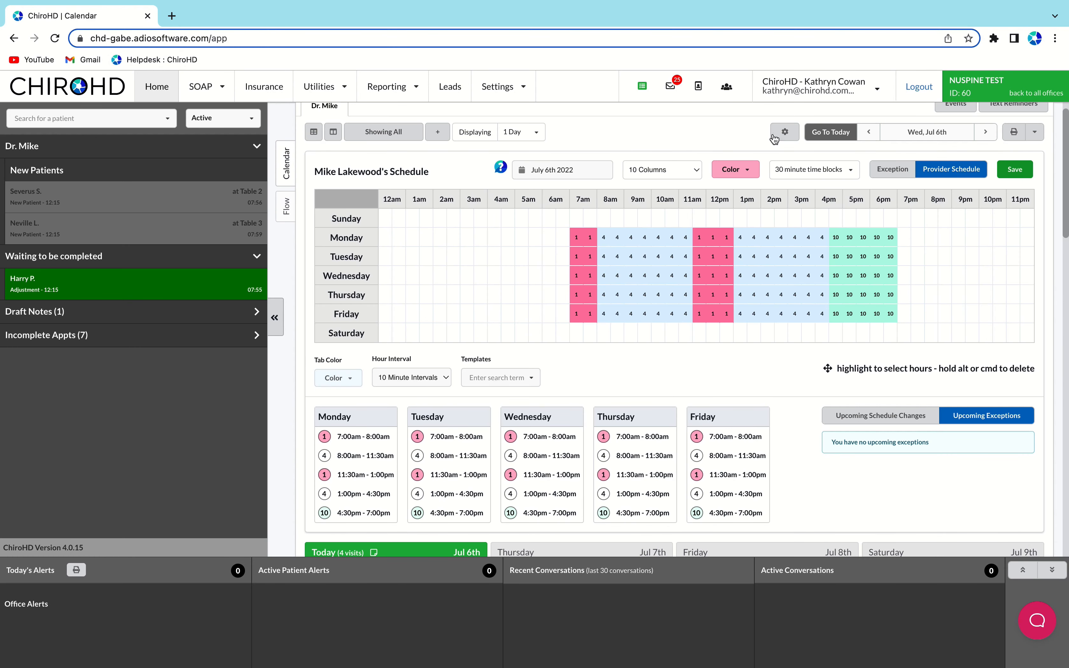
# Step: Close the schedule editor and scroll through the day calendar to review its column layout and colored blocks
pyautogui.click(787, 133)
pyautogui.scroll(1, 710, 408)
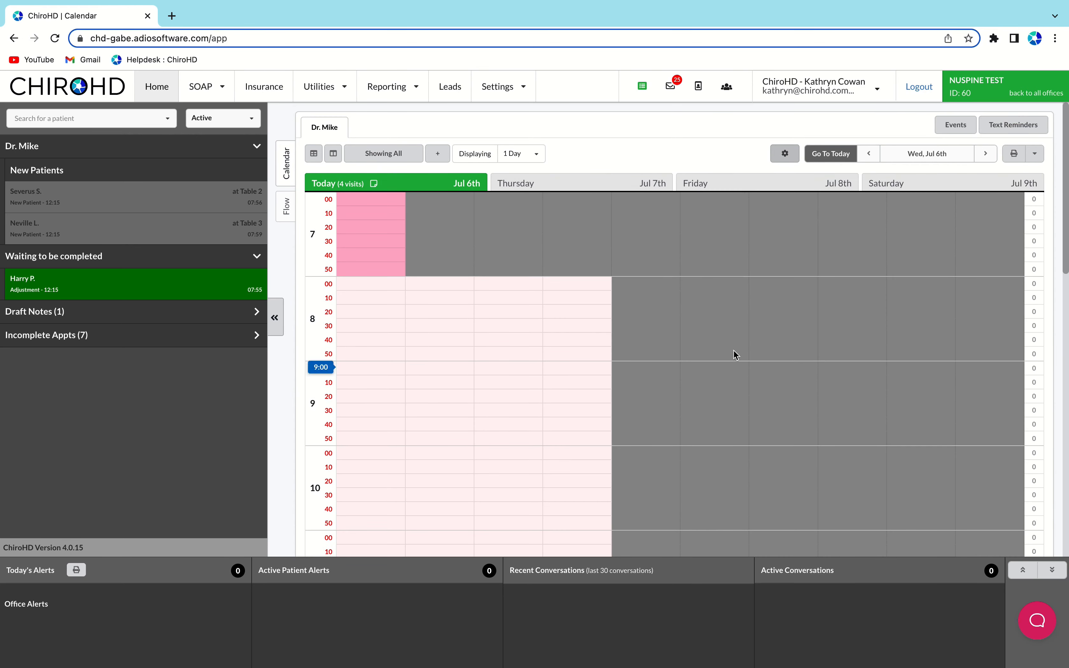
pyautogui.scroll(-15, 859, 478)
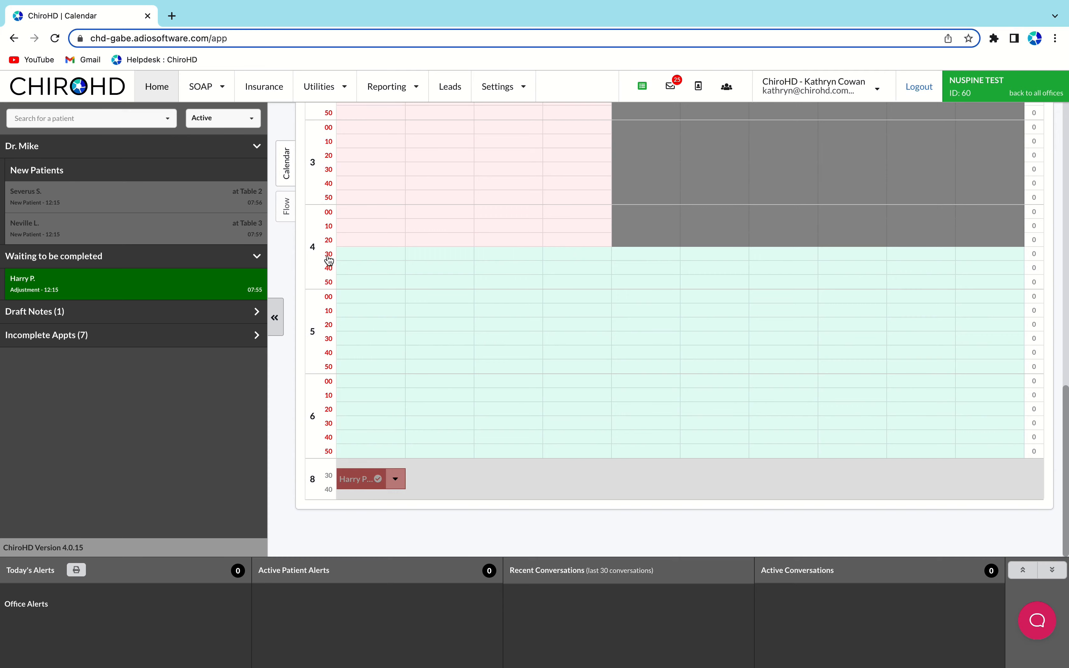
pyautogui.scroll(15, 329, 259)
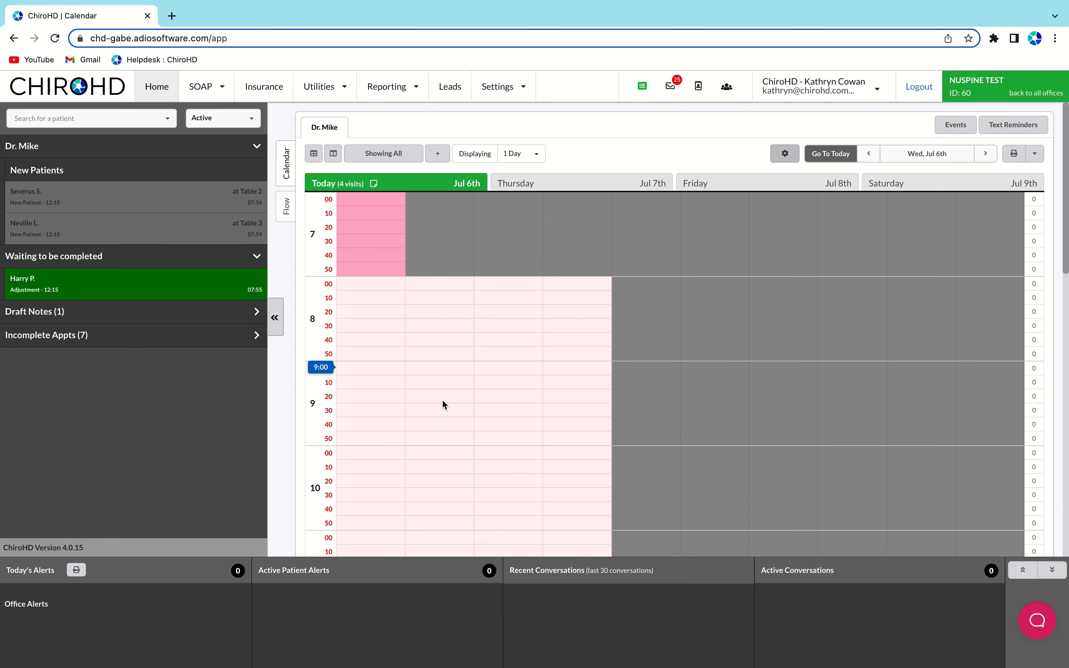
pyautogui.scroll(-1, 564, 493)
pyautogui.scroll(-2, 345, 385)
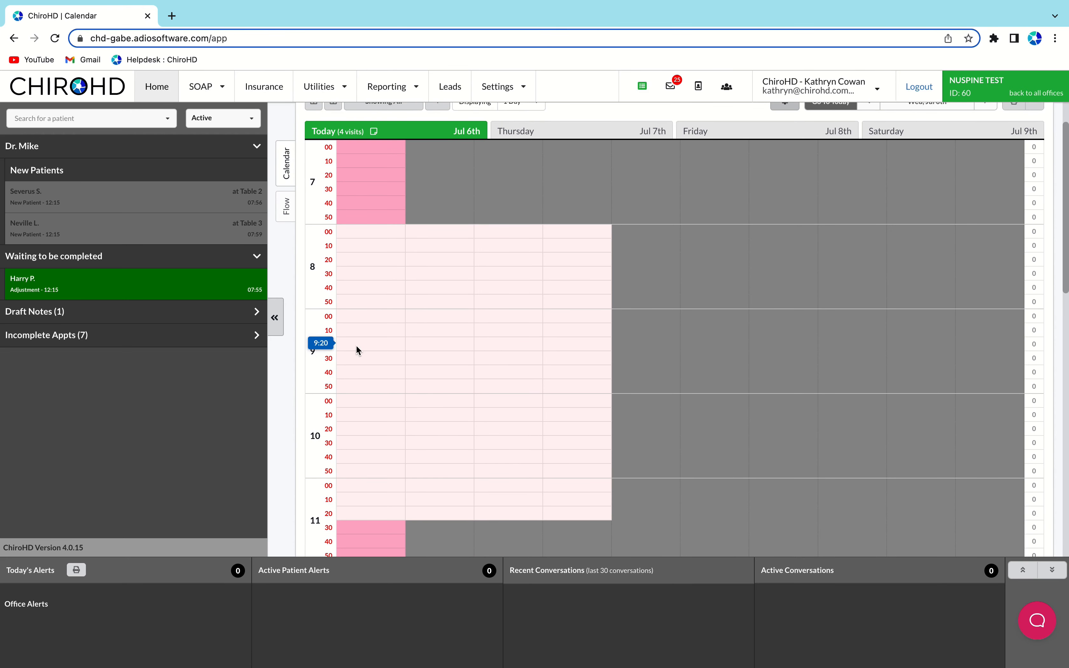
pyautogui.scroll(2, 400, 356)
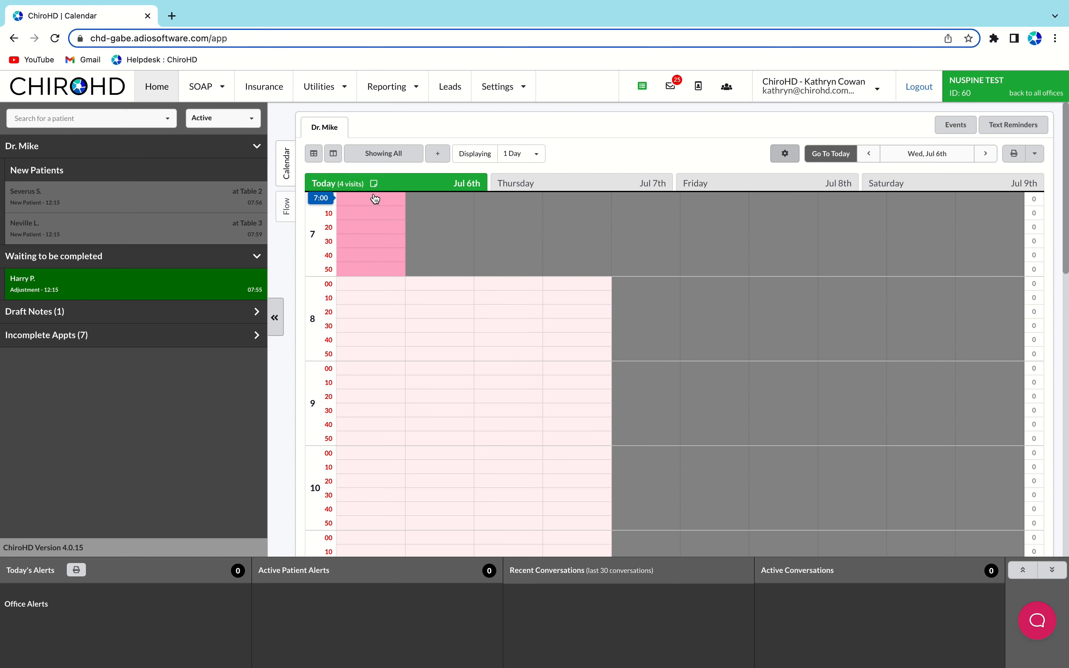
pyautogui.scroll(-15, 443, 360)
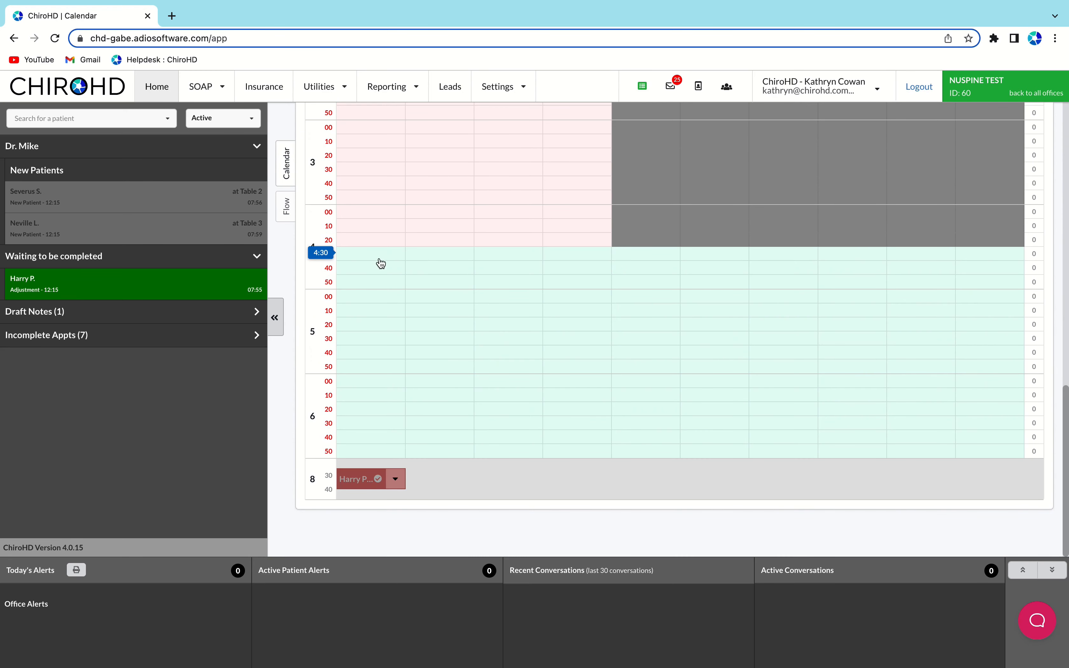
pyautogui.scroll(6, 442, 260)
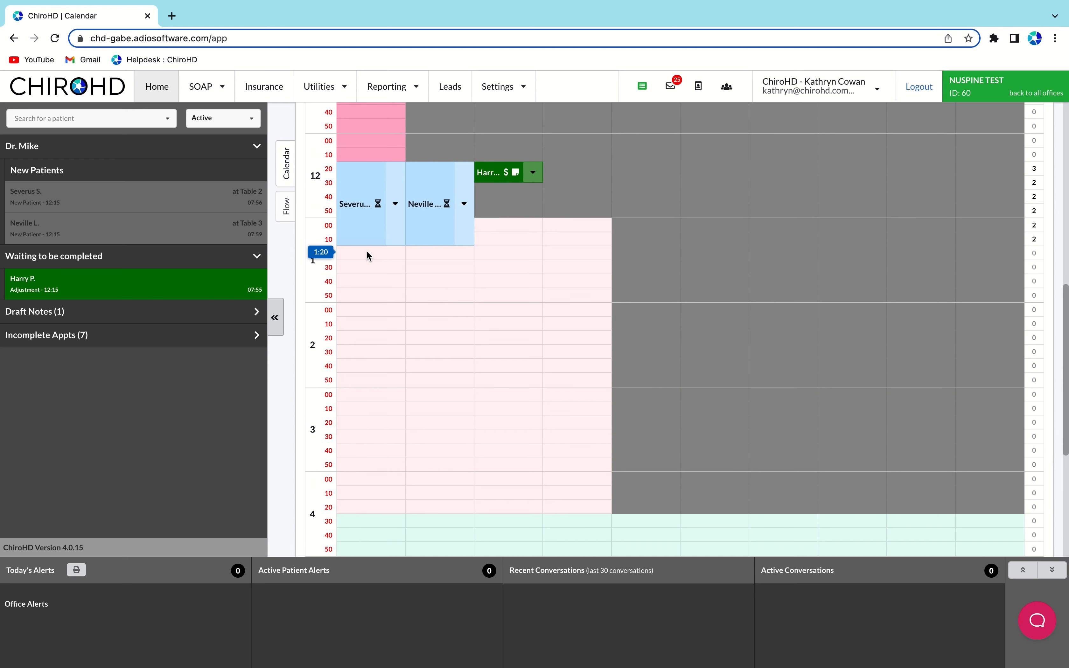
pyautogui.scroll(4, 393, 279)
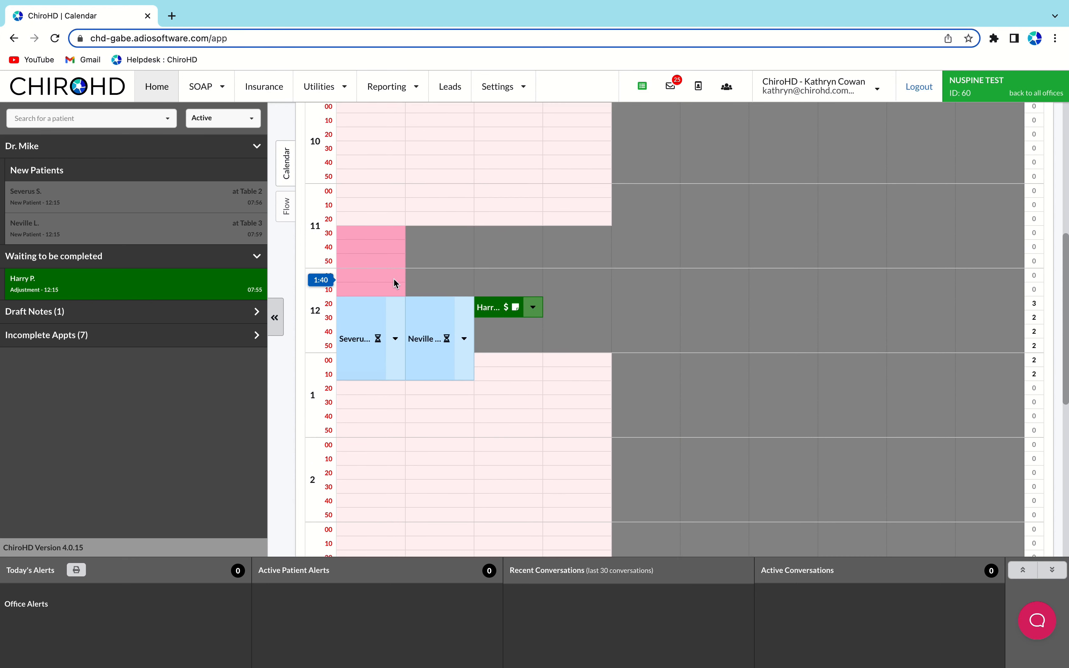
pyautogui.scroll(-2, 379, 294)
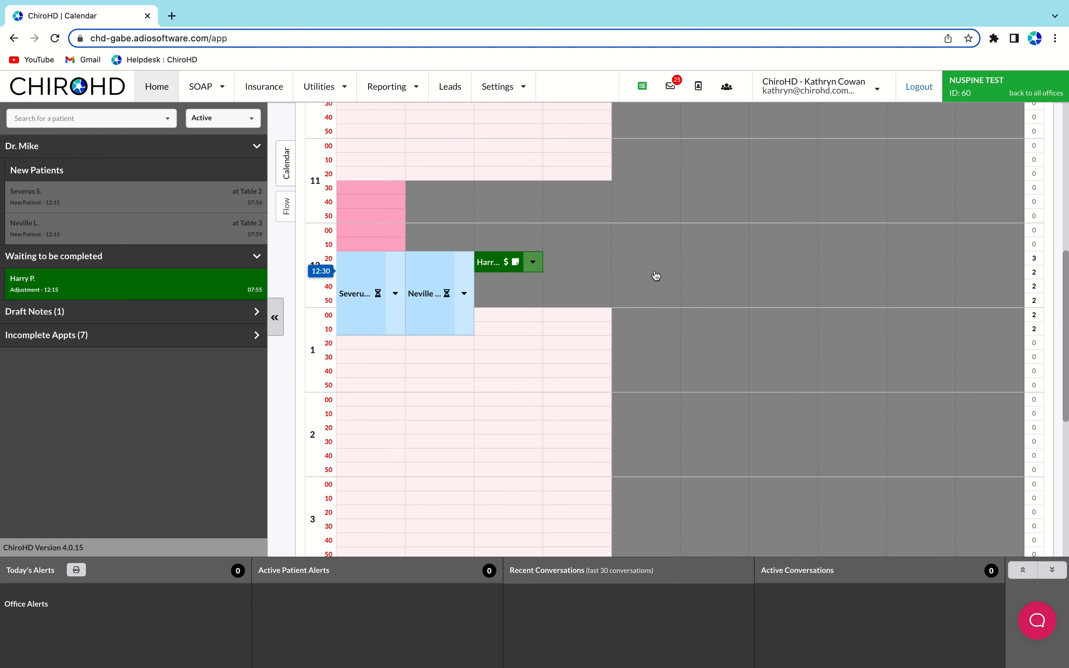
pyautogui.scroll(-6, 649, 321)
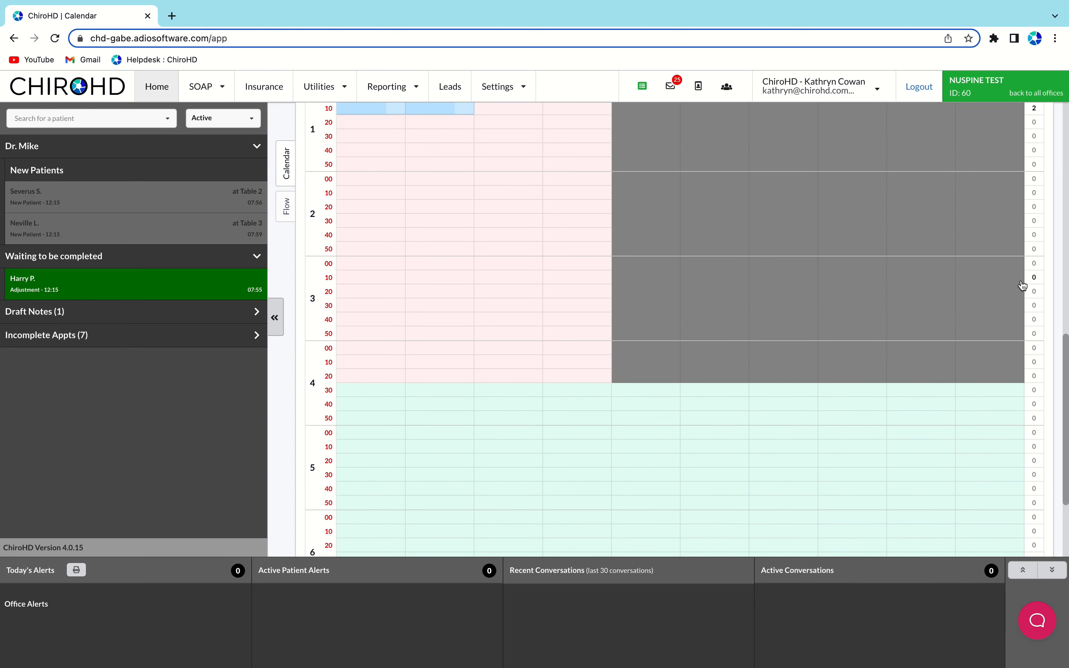
pyautogui.scroll(-4, 690, 358)
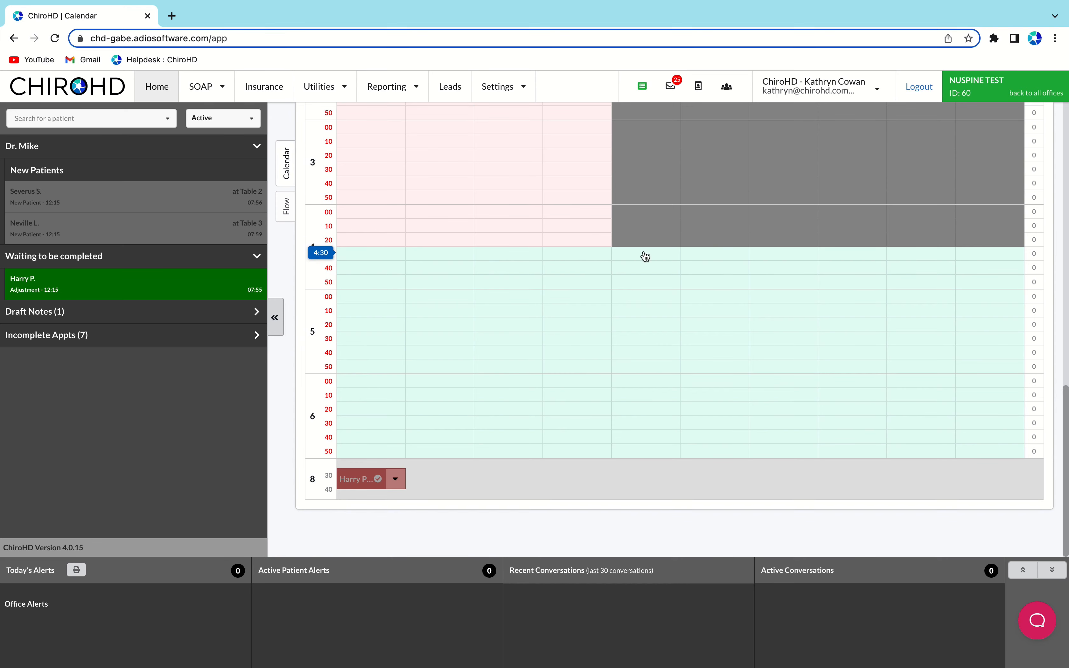
# Step: Schedule an Adjustment appointment for the patient at 4:30 pm today, confirming the past-time booking
pyautogui.click(369, 262)
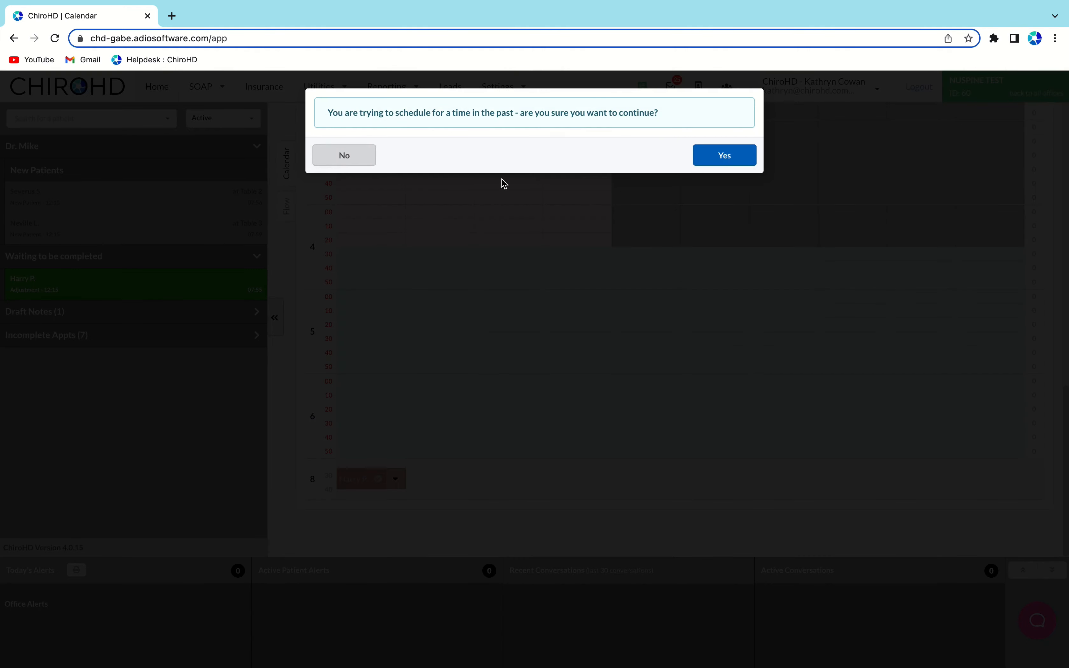
pyautogui.click(724, 158)
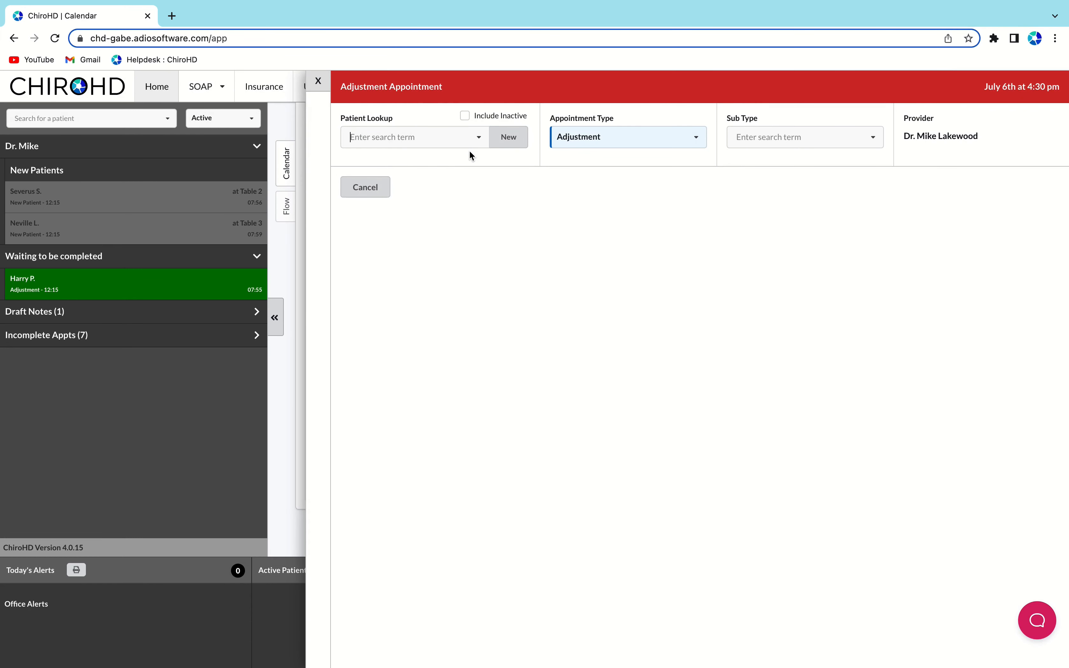
pyautogui.write('harry')
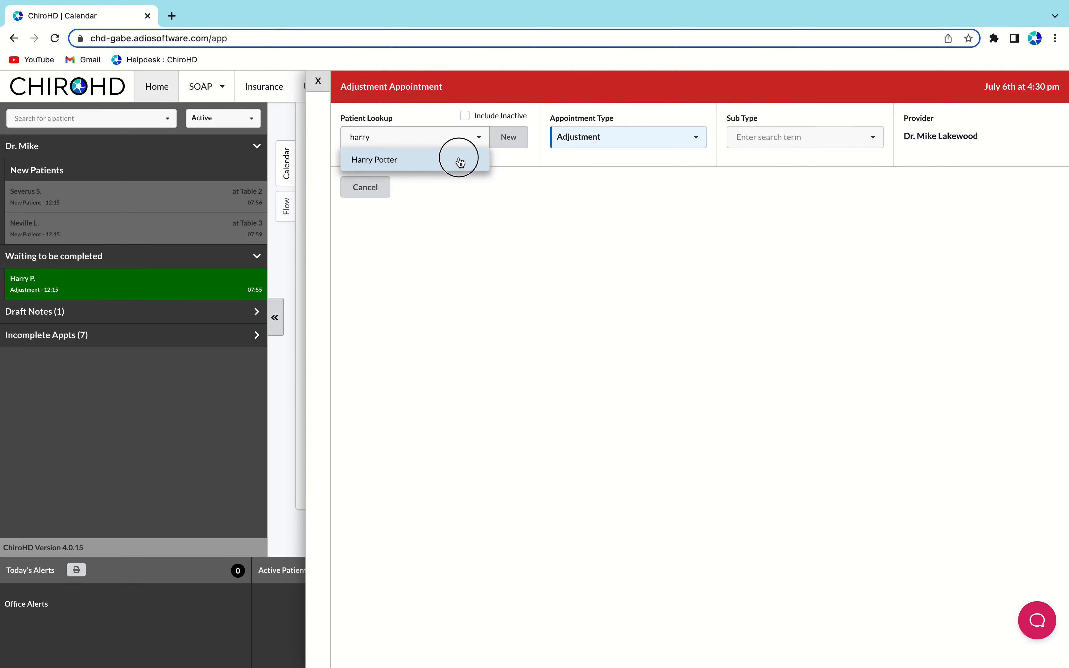
pyautogui.click(456, 159)
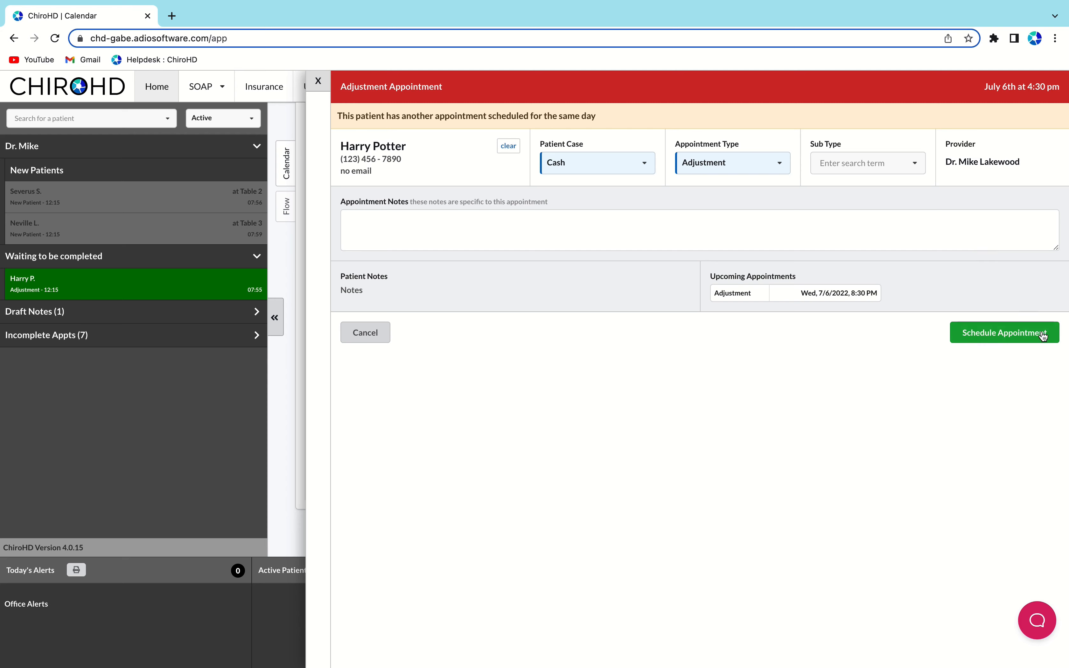
pyautogui.click(1006, 336)
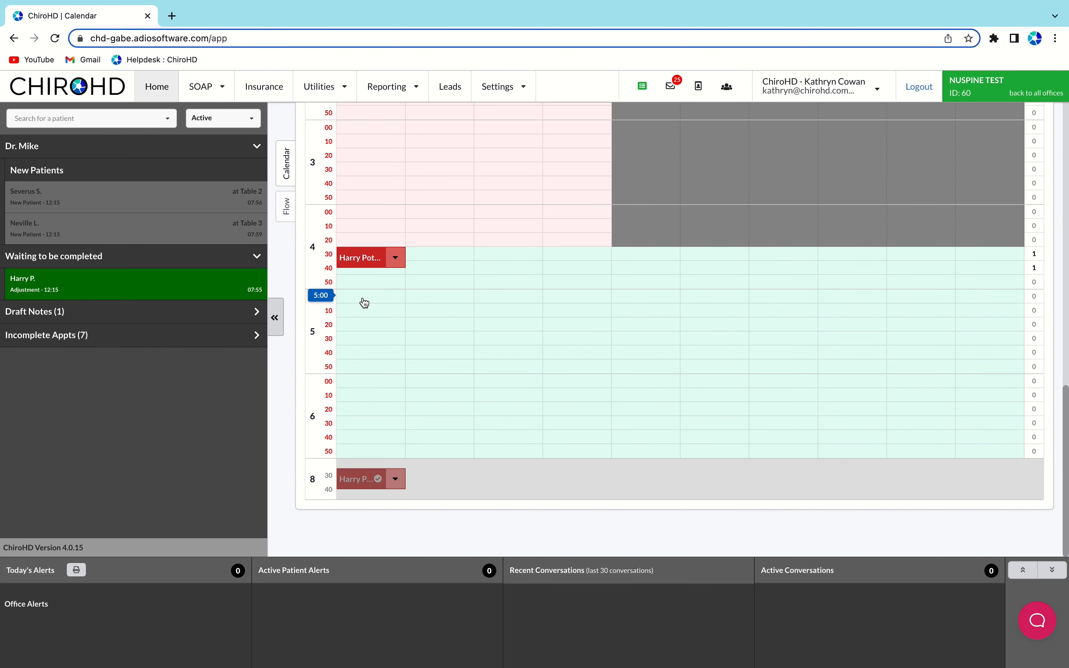
pyautogui.moveTo(370, 264)
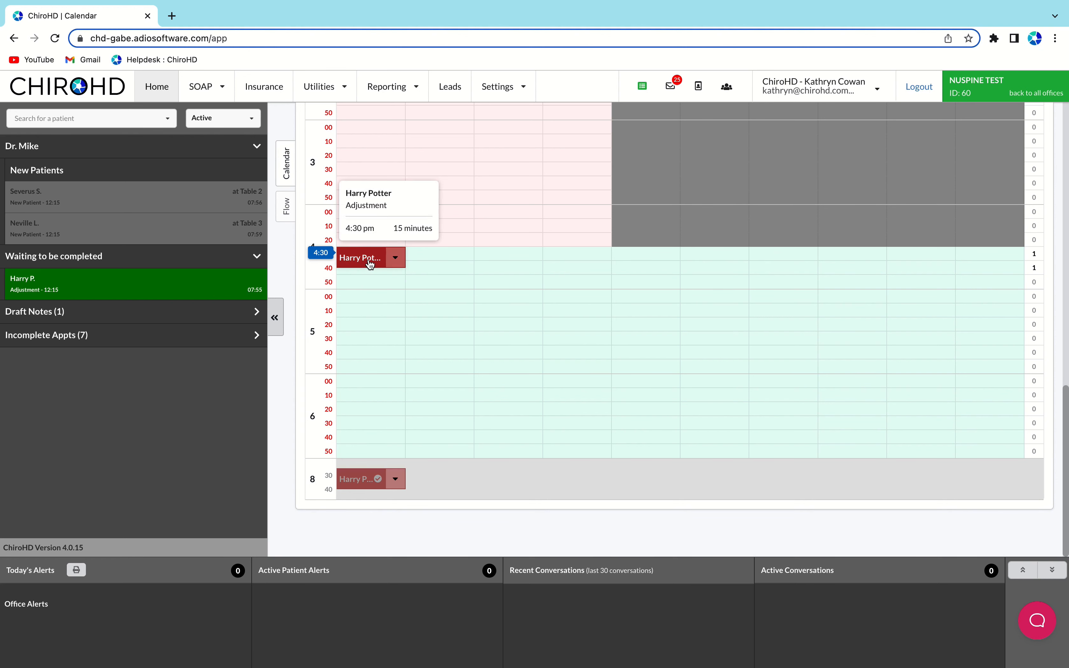
pyautogui.click(393, 259)
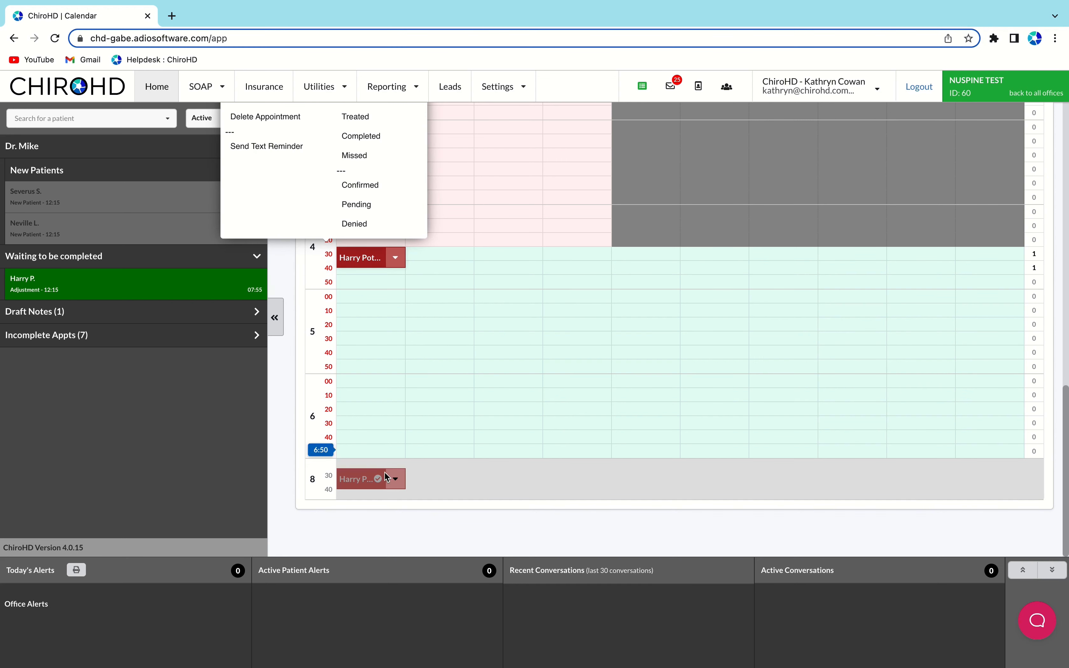
pyautogui.click(373, 483)
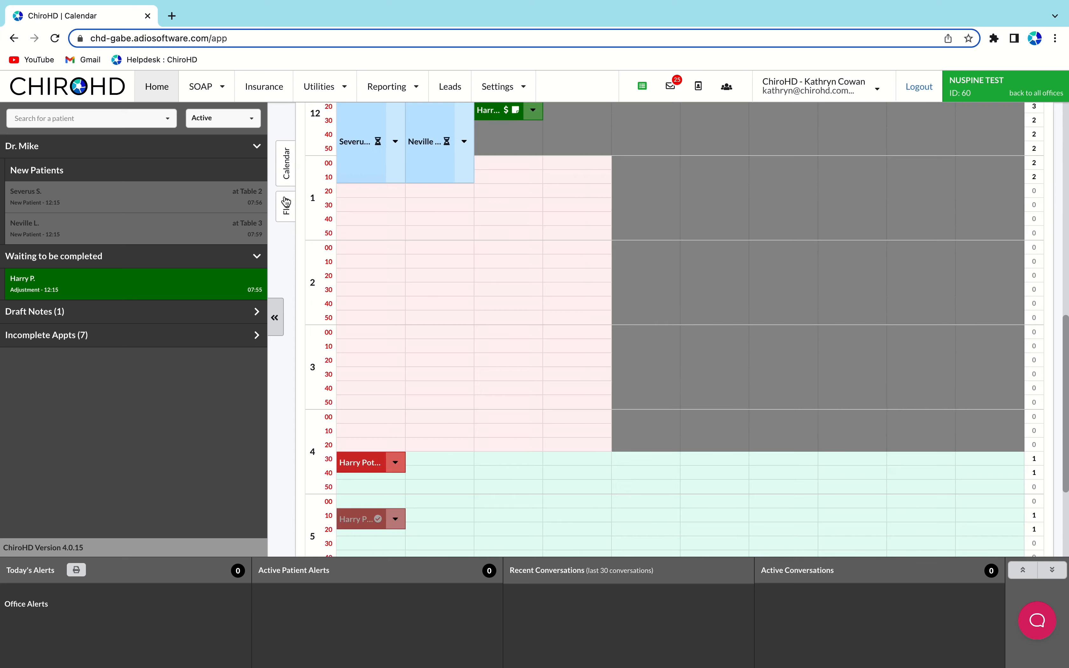
# Step: Switch to the Flow board and move the patient's 4:30 appointment from Scheduled to Arrived
pyautogui.click(287, 206)
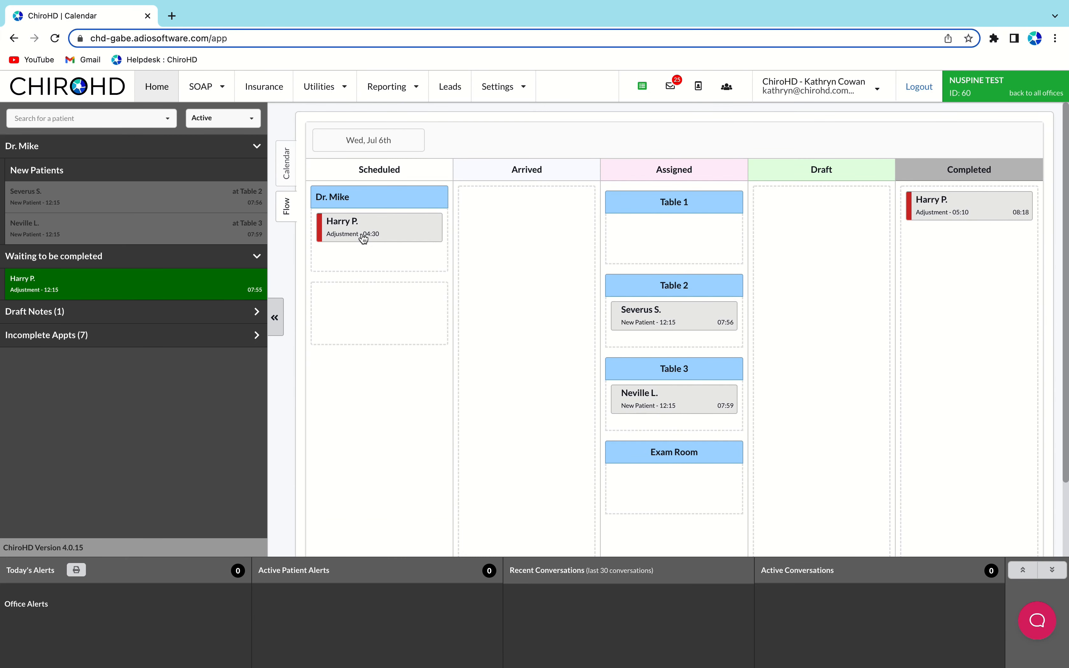
pyautogui.moveTo(363, 239); pyautogui.dragTo(506, 224)
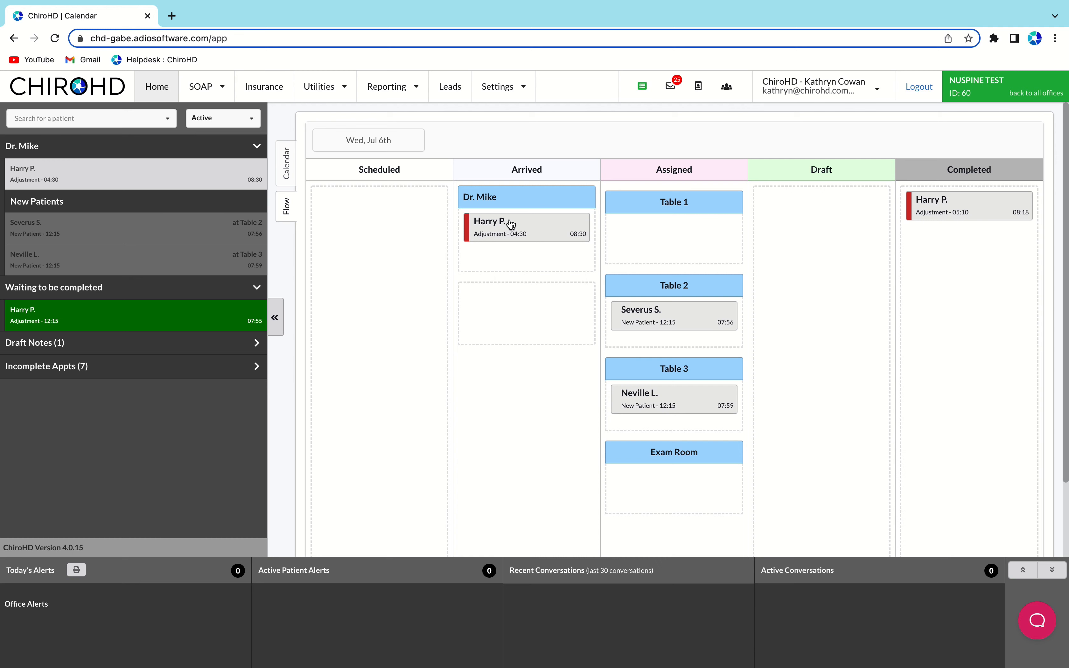
# Step: Return to the Calendar and try booking a blocked-off 7:00 am slot, then cancel the appointment
pyautogui.click(295, 175)
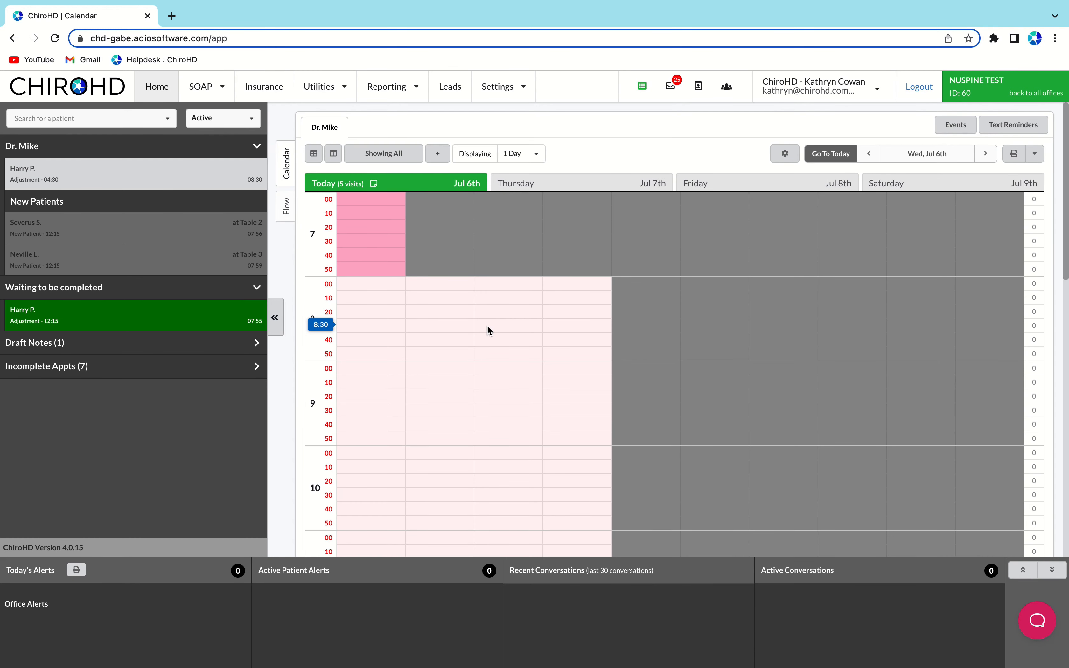
pyautogui.scroll(-10, 487, 327)
pyautogui.scroll(10, 488, 327)
pyautogui.click(362, 285)
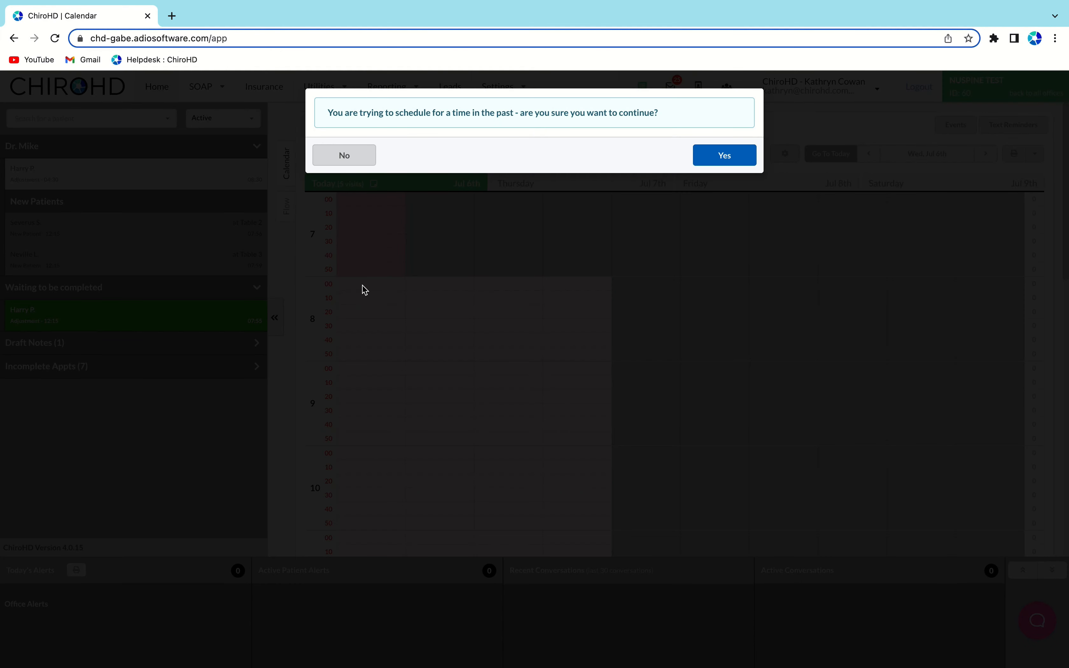
pyautogui.click(343, 155)
pyautogui.click(599, 195)
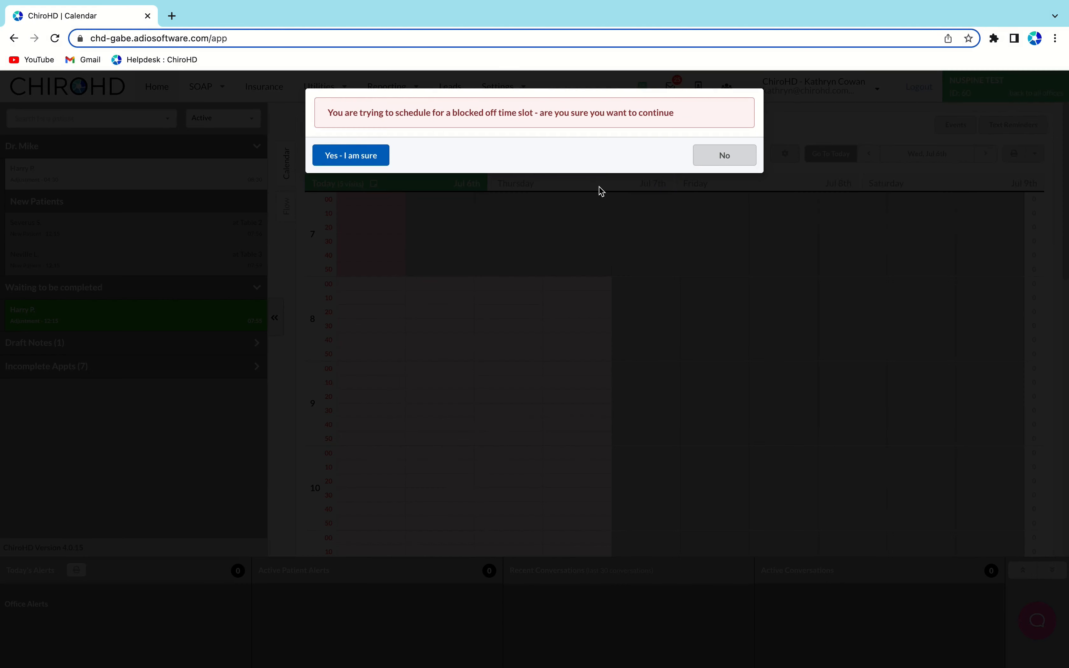
pyautogui.click(319, 160)
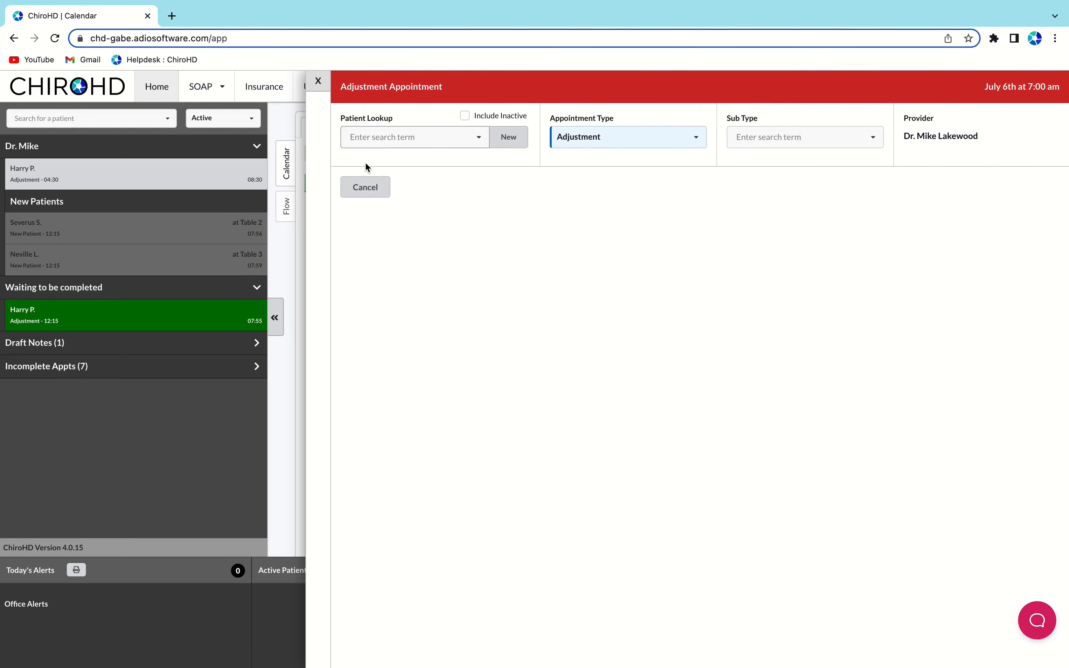
pyautogui.click(365, 187)
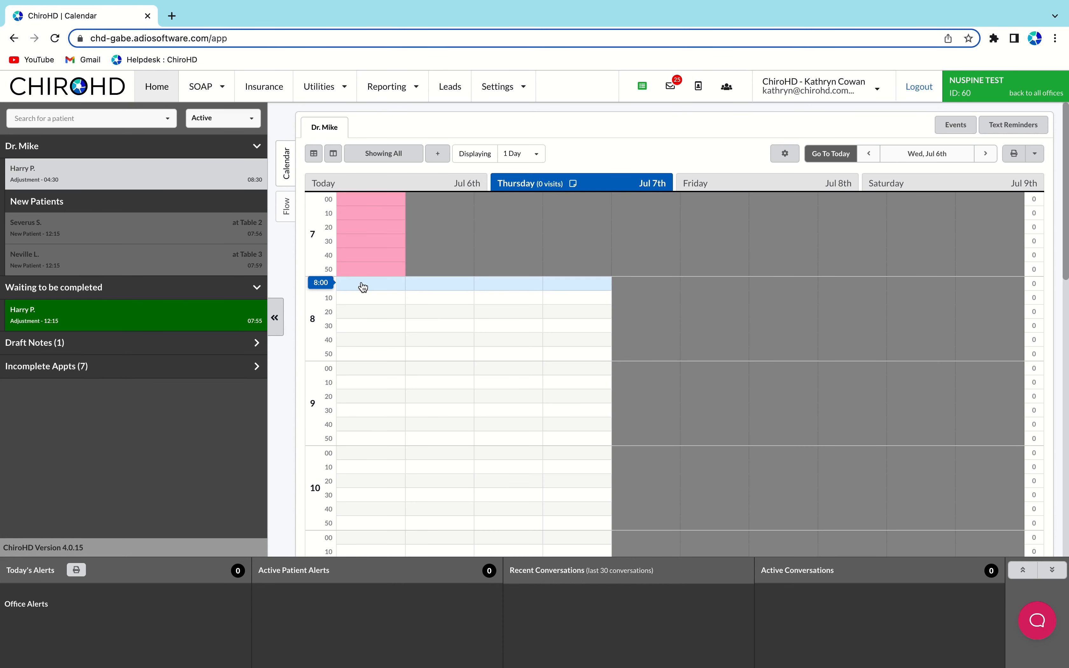
# Step: Start a new-patient appointment at 8:00 am on July 7 and enter the patient's first and last name
pyautogui.click(363, 287)
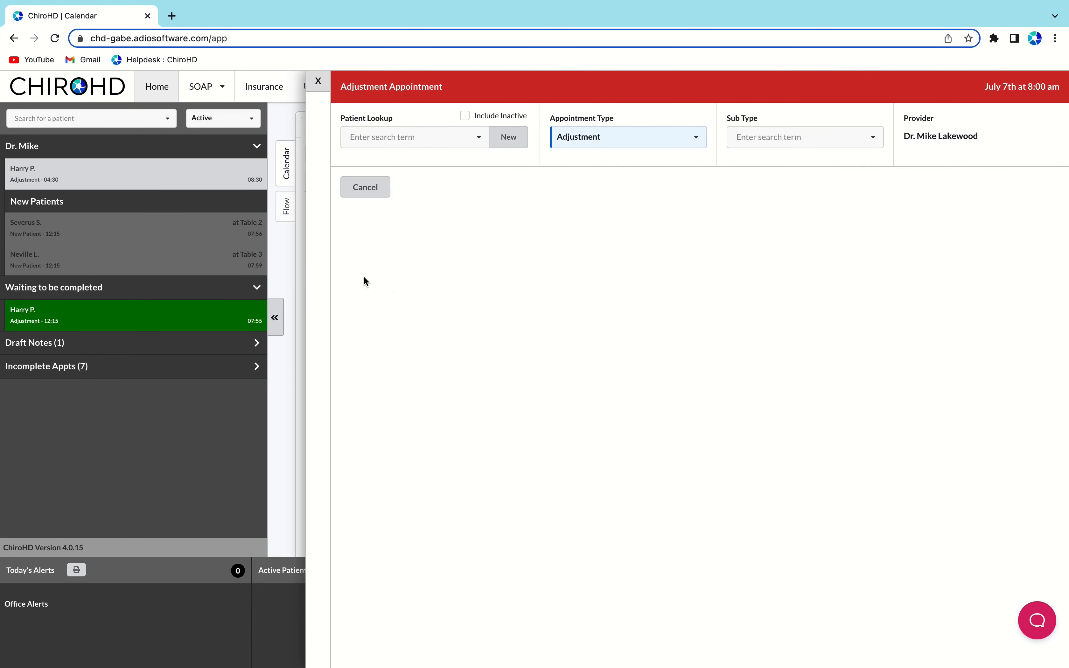
pyautogui.click(515, 140)
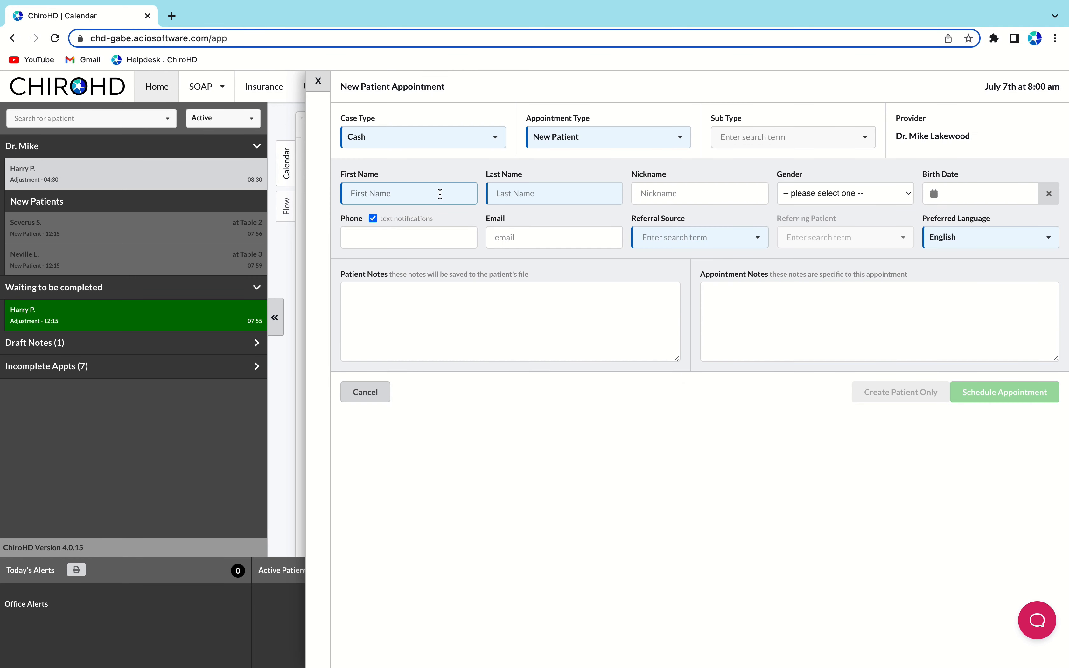
pyautogui.write('Hermione')
pyautogui.press('Tab')
pyautogui.write('Gr')
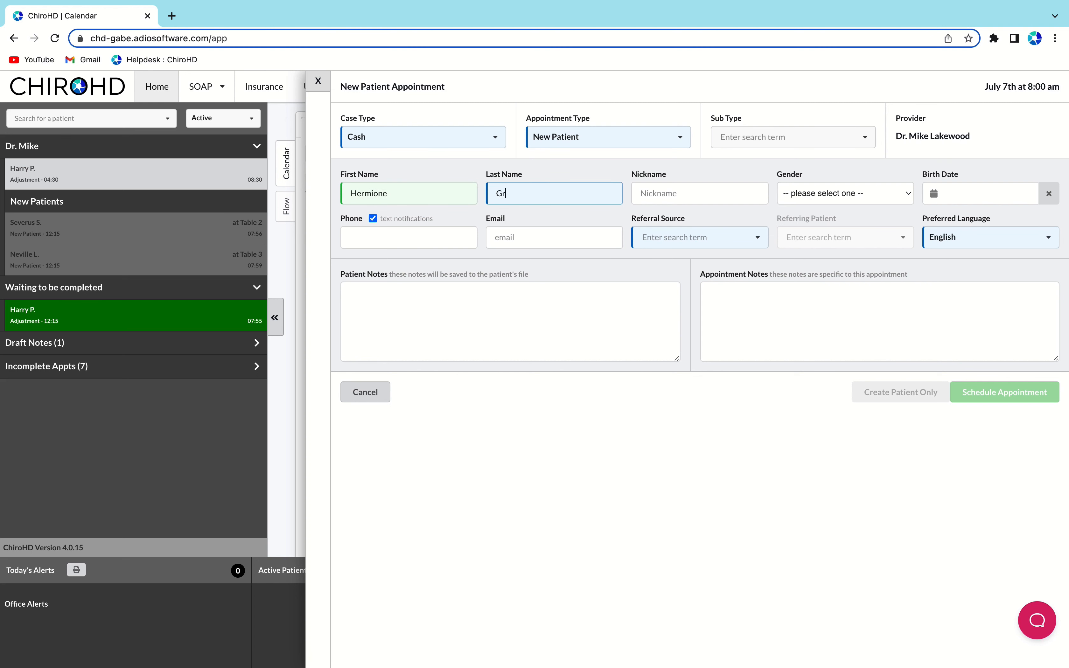
# Step: Fill in the new patient's birth date and phone number
pyautogui.click(980, 186)
pyautogui.click(928, 252)
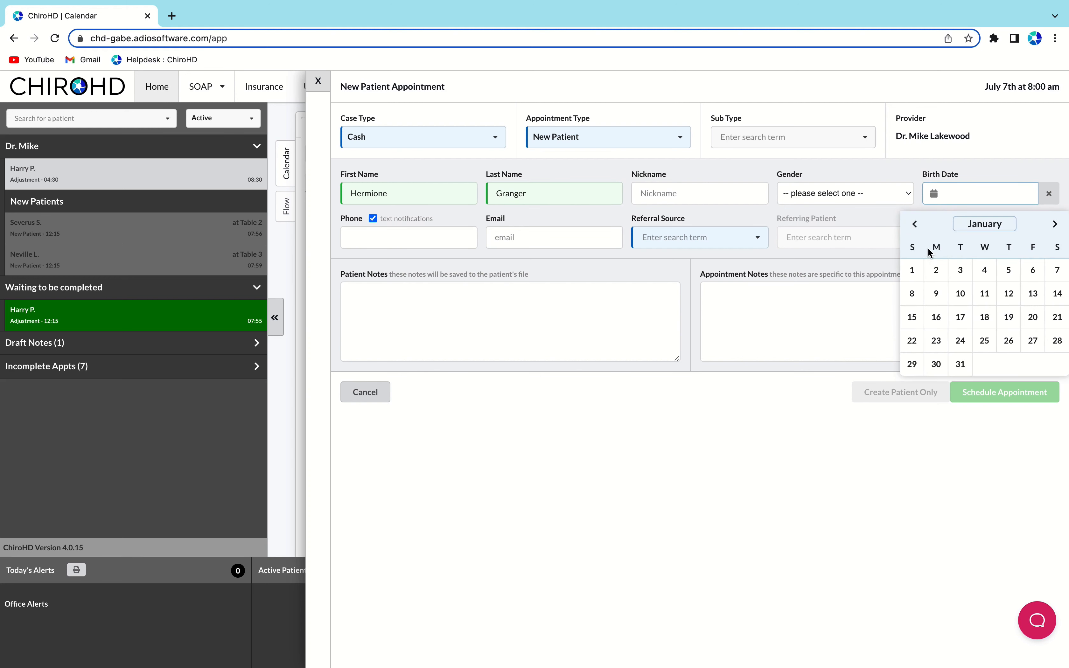
pyautogui.click(913, 271)
pyautogui.click(918, 251)
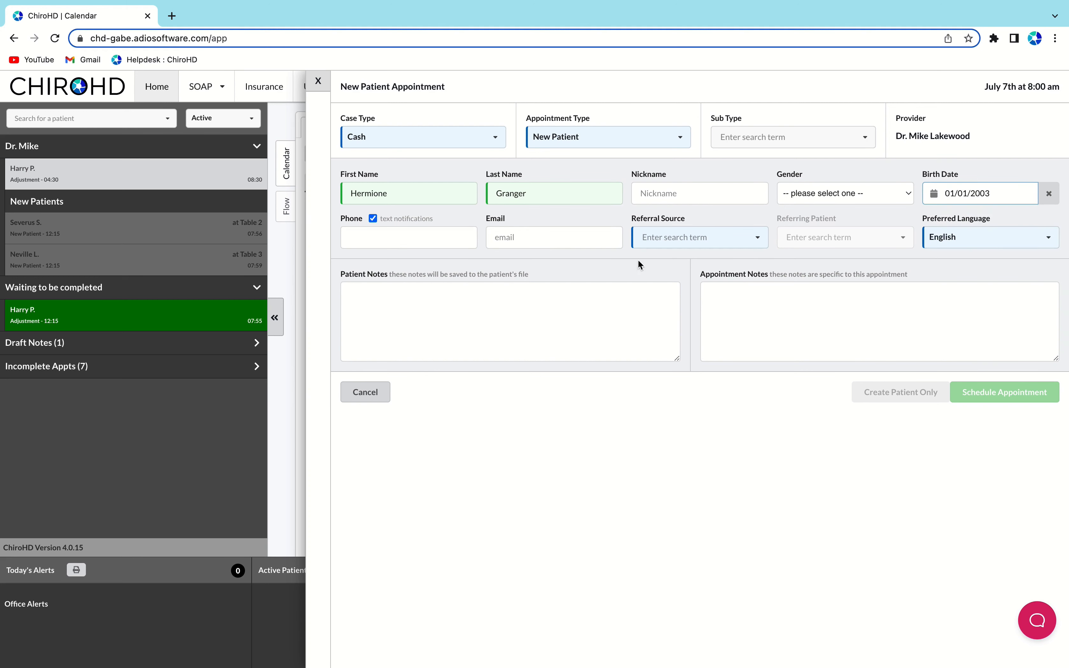
pyautogui.click(419, 240)
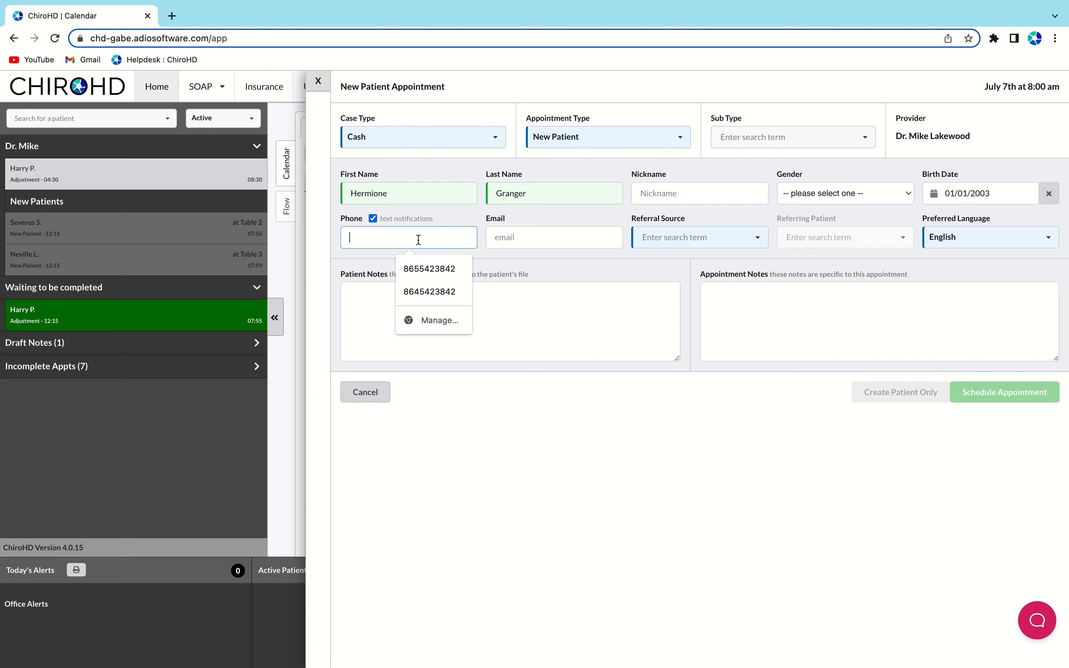
pyautogui.write('222) 222 - 2222')
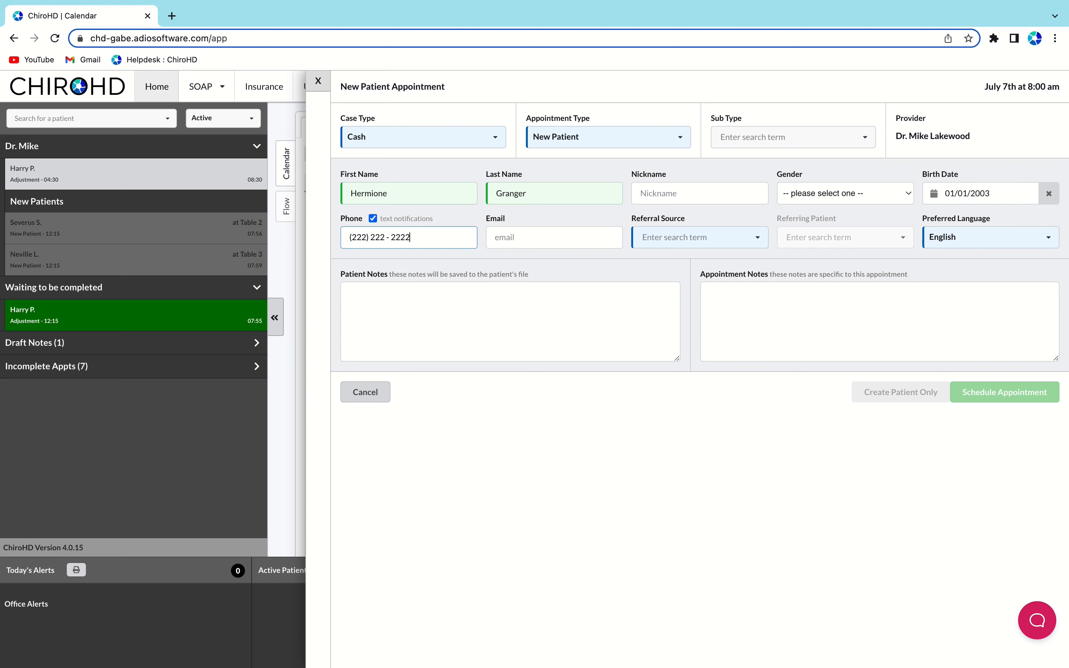
# Step: Set the referral source to Patient Referral and schedule the appointment
pyautogui.click(679, 235)
pyautogui.click(674, 265)
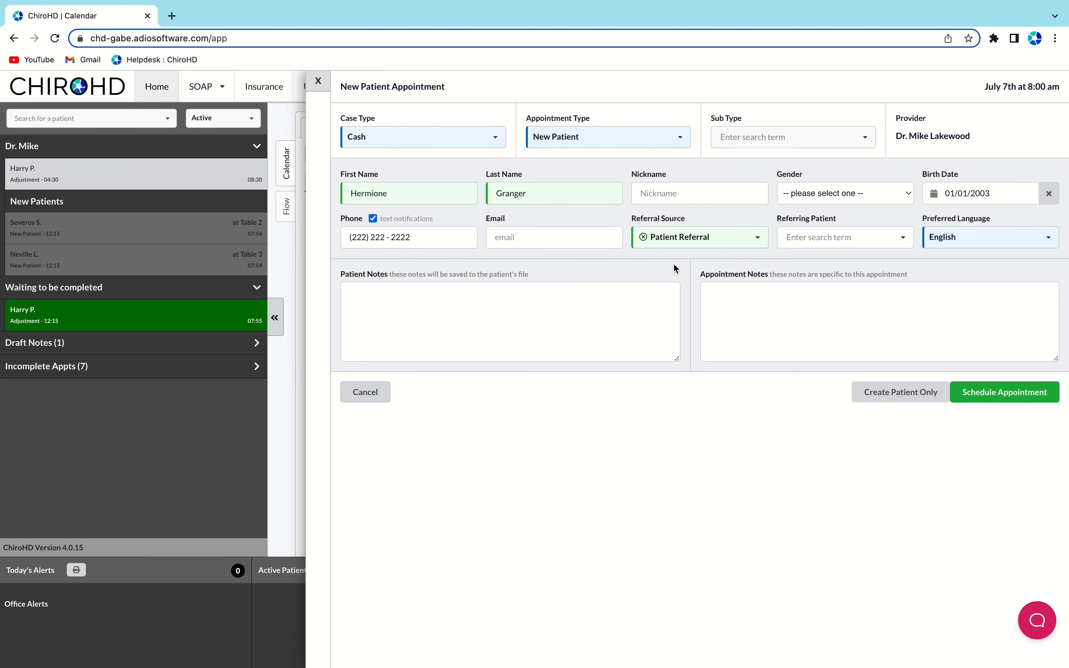
pyautogui.click(1014, 392)
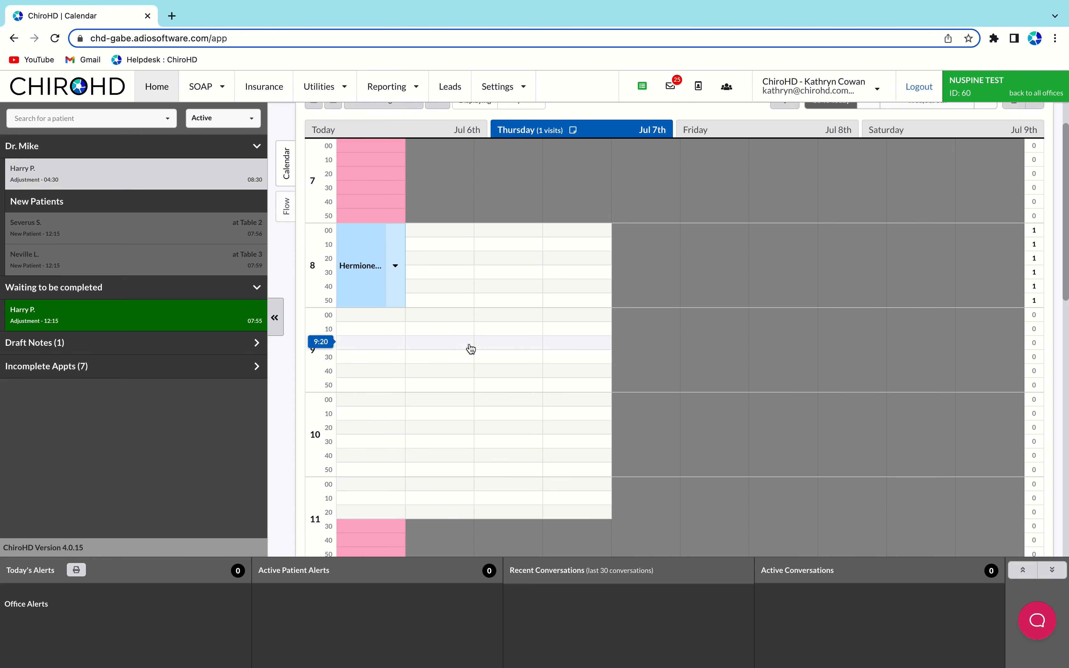
# Step: Open a 9:10 am appointment slot on July 7 and set the appointment type to Decompression
pyautogui.scroll(-3, 470, 349)
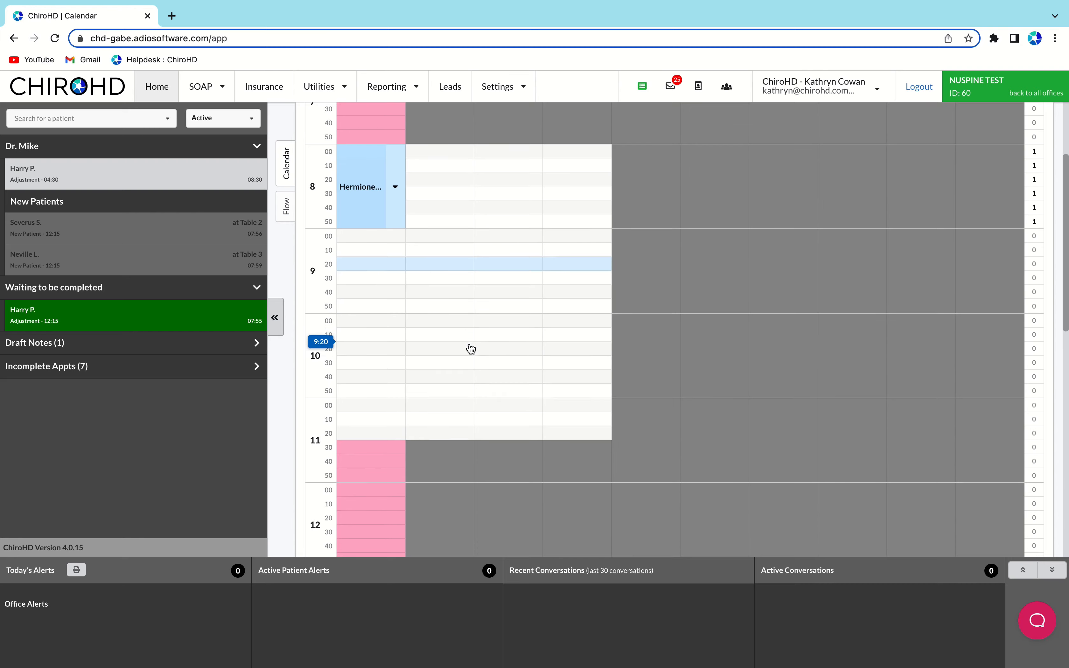
pyautogui.click(356, 254)
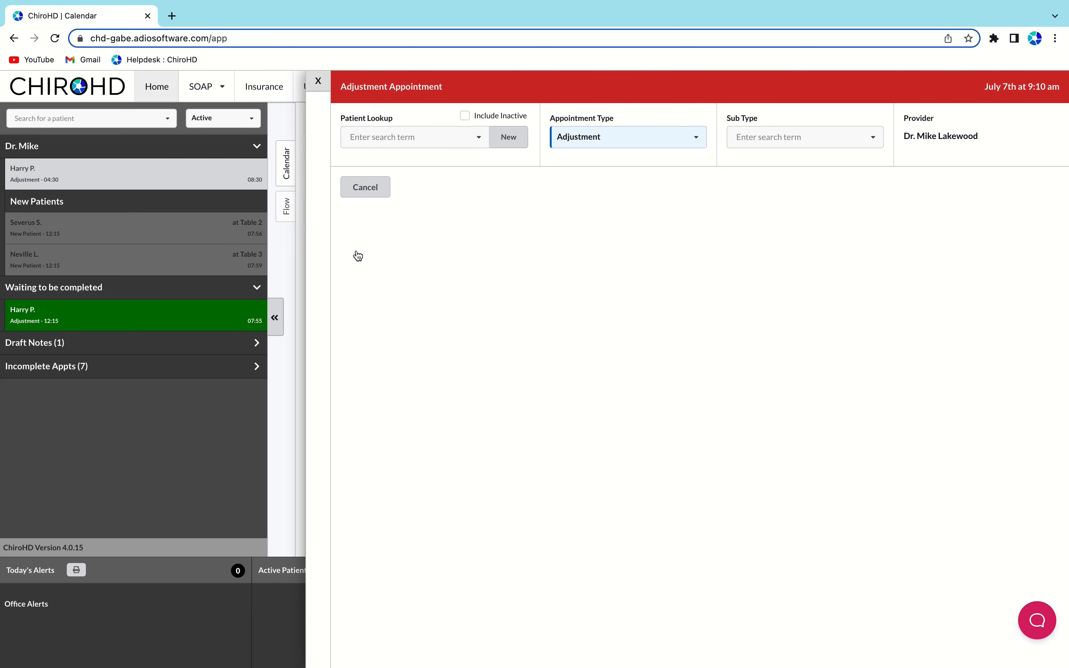
pyautogui.click(612, 145)
pyautogui.scroll(-6, 630, 215)
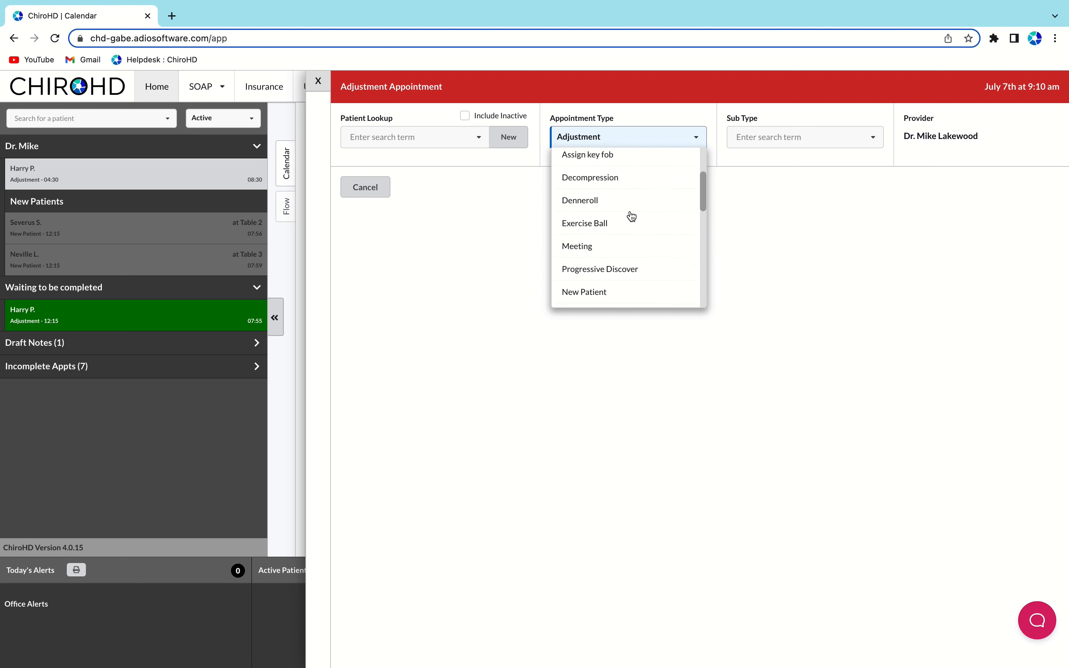
pyautogui.scroll(-5, 630, 215)
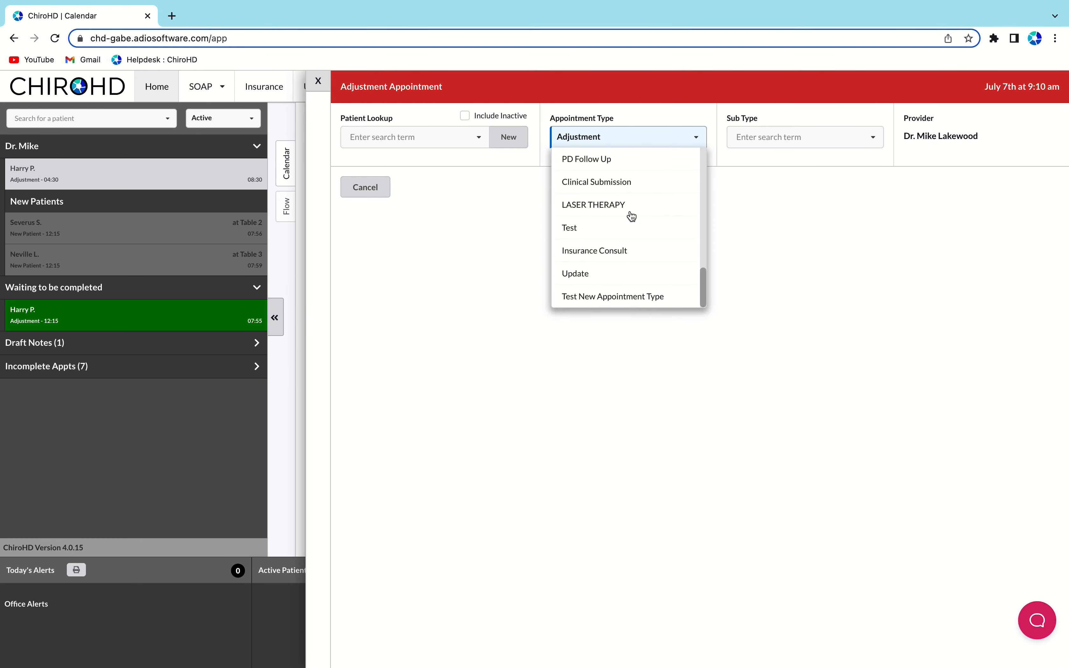
pyautogui.scroll(10, 596, 212)
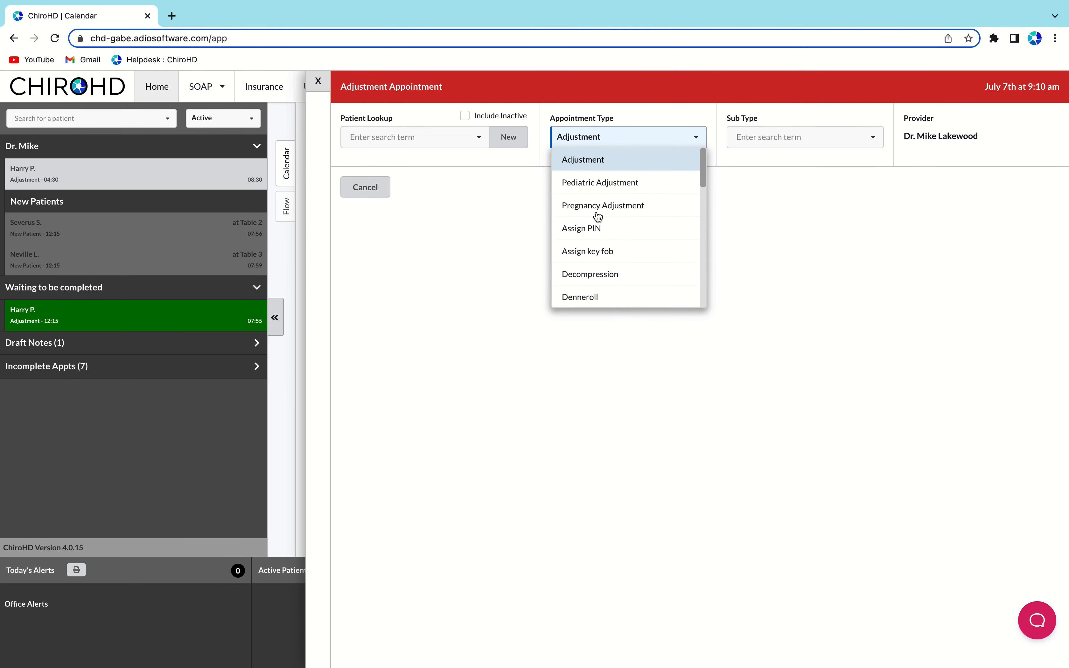
pyautogui.scroll(-5, 624, 180)
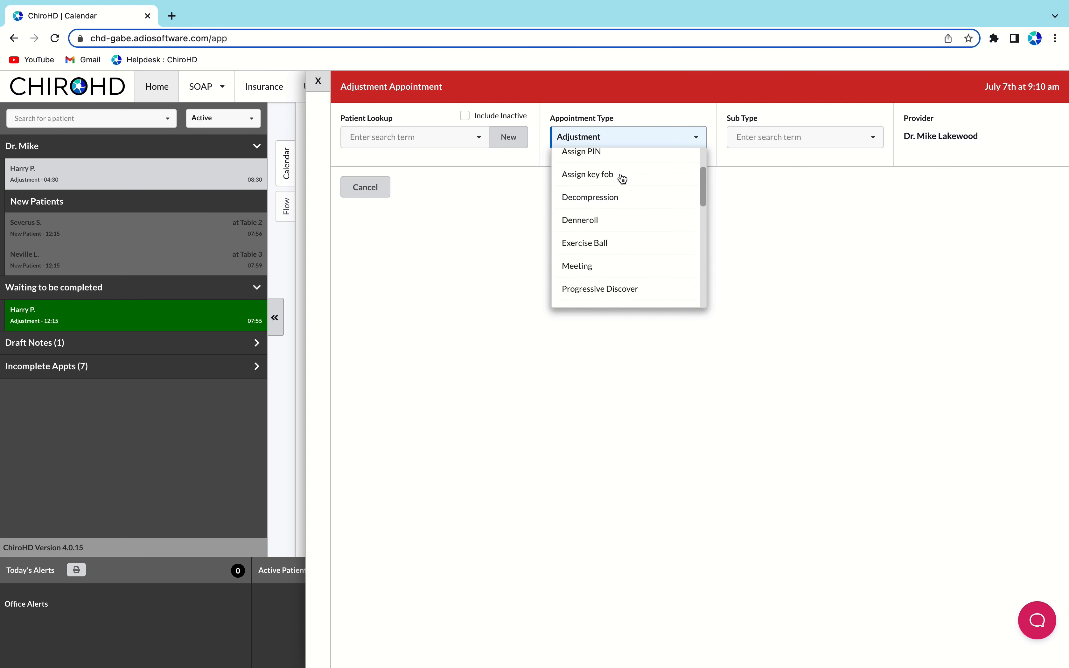
pyautogui.scroll(-6, 623, 179)
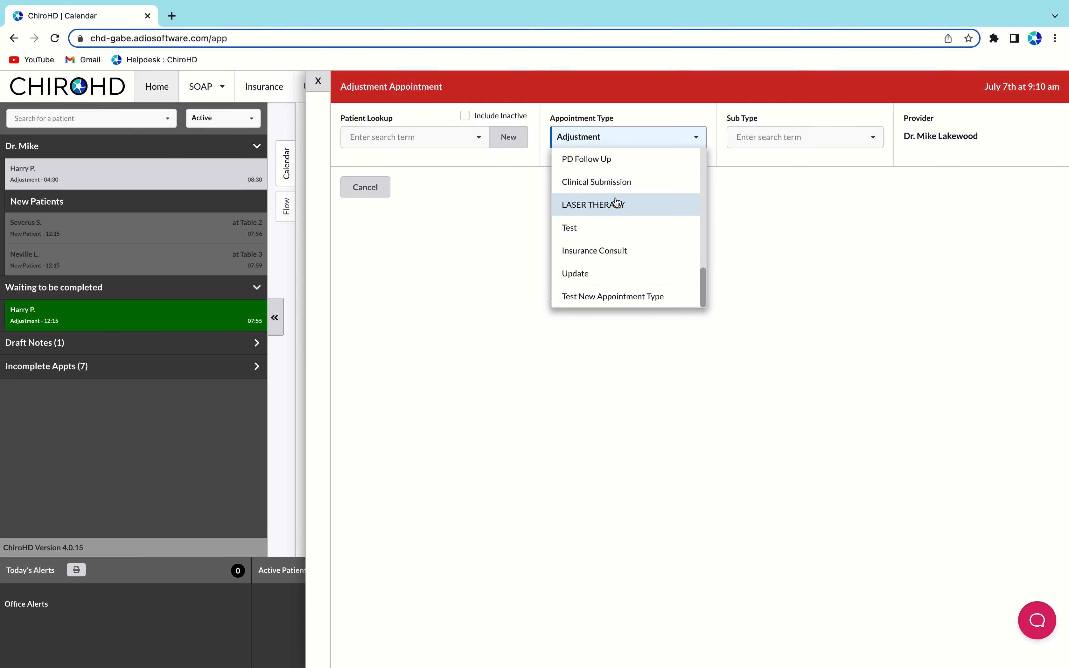
pyautogui.scroll(5, 618, 202)
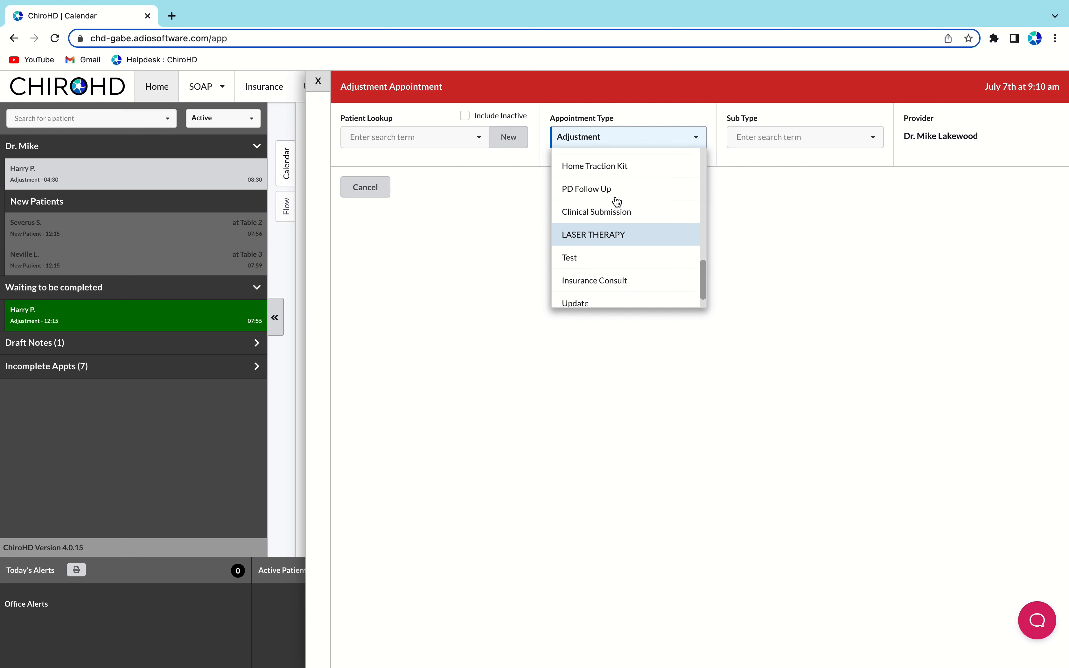
pyautogui.scroll(5, 617, 202)
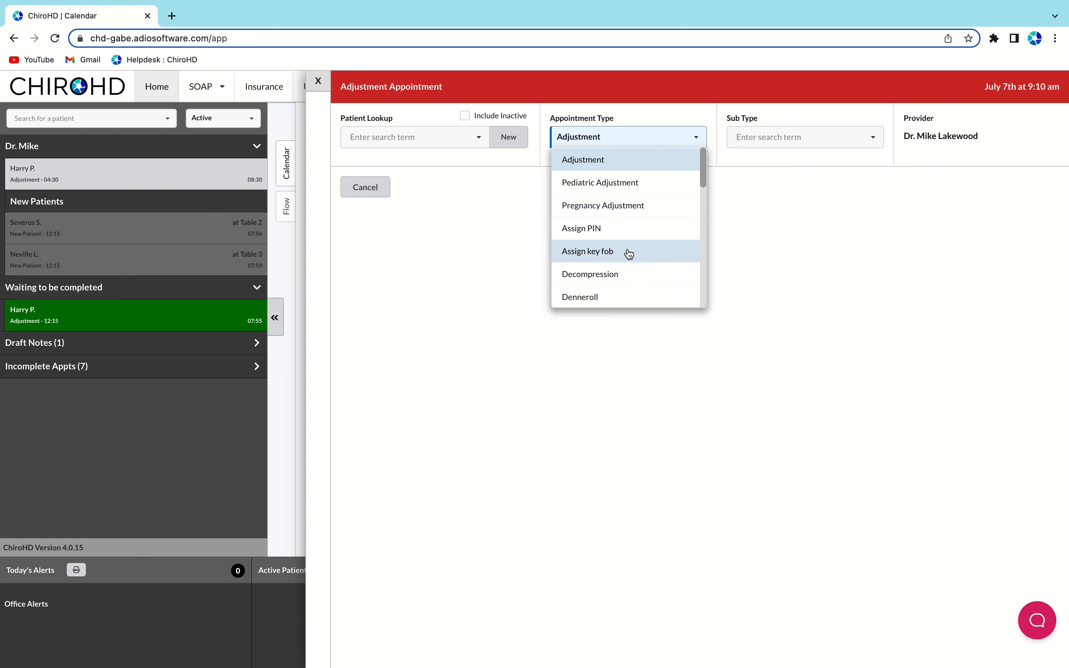
pyautogui.click(636, 279)
# Step: Look up the existing patient by name and book the Decompression appointment for them
pyautogui.click(427, 140)
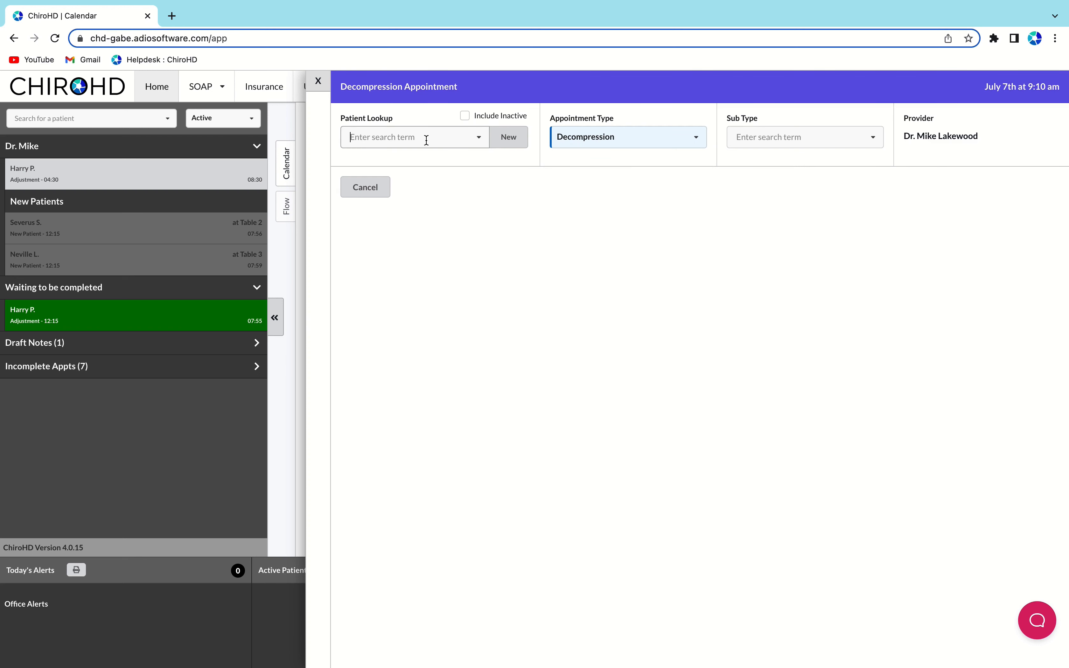
pyautogui.write('harry')
pyautogui.click(422, 168)
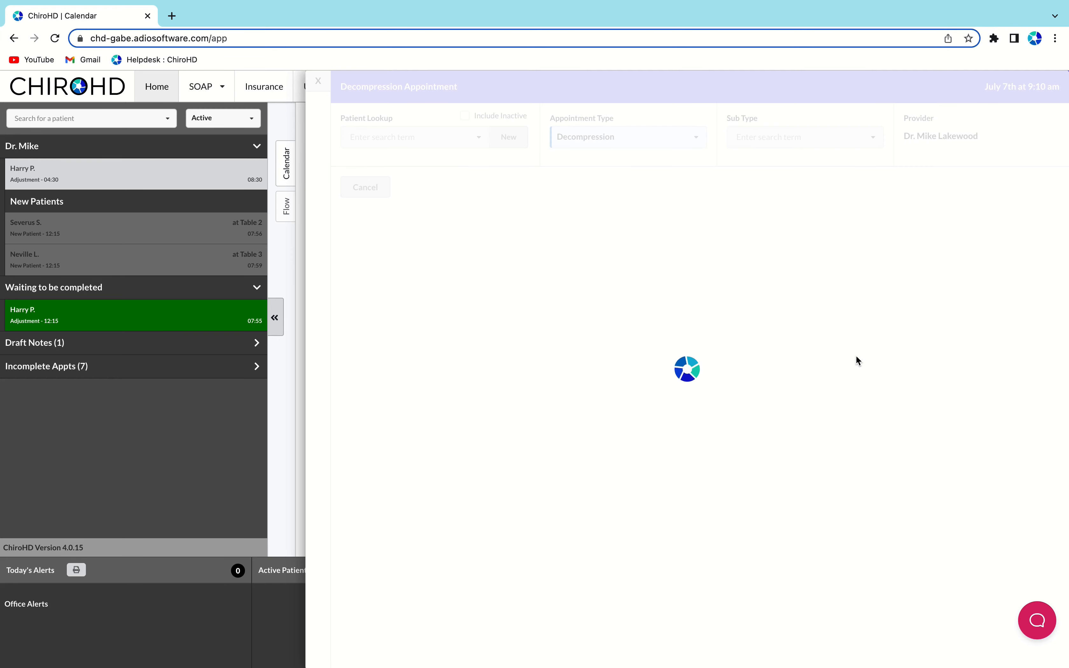
pyautogui.click(988, 329)
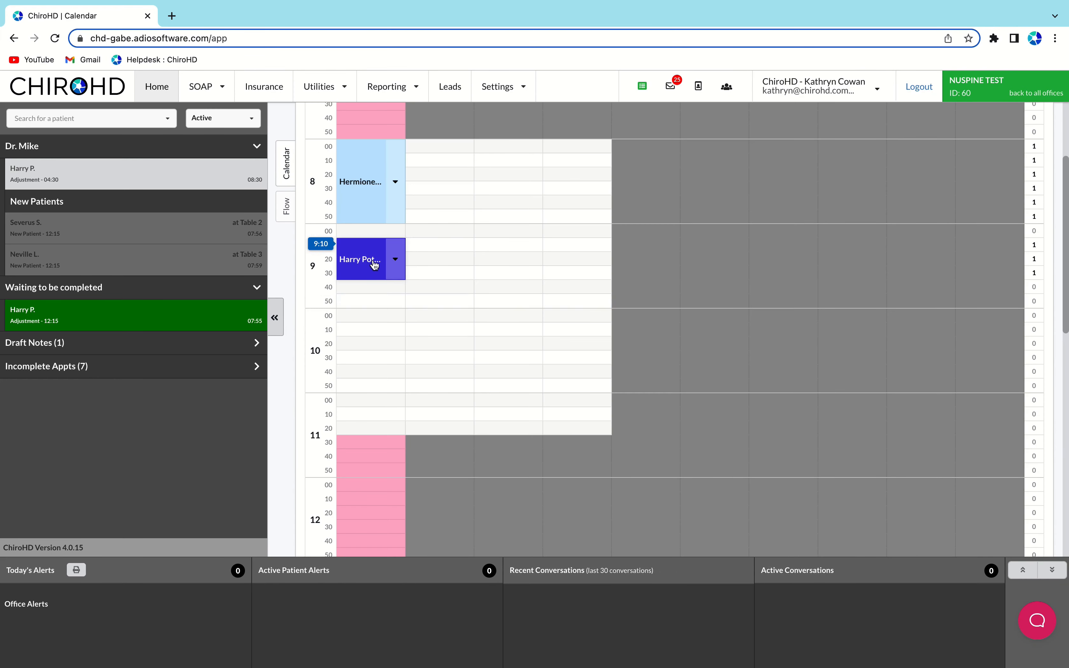
# Step: Open the Users settings and start creating a new user of the Chiropractor kind
pyautogui.moveTo(356, 272)
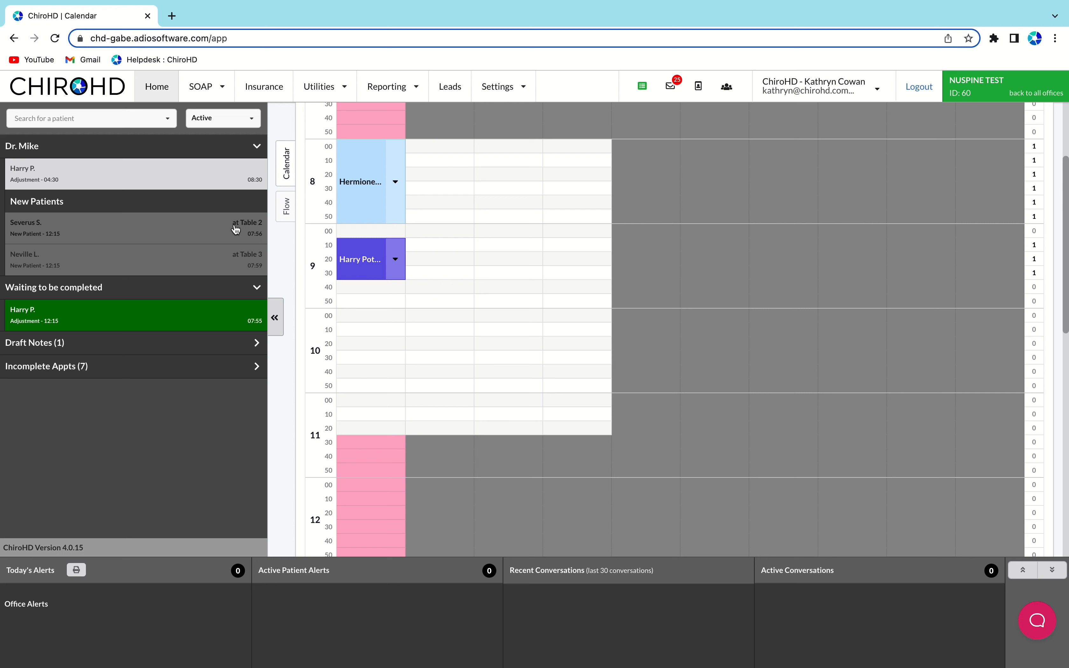
pyautogui.click(510, 93)
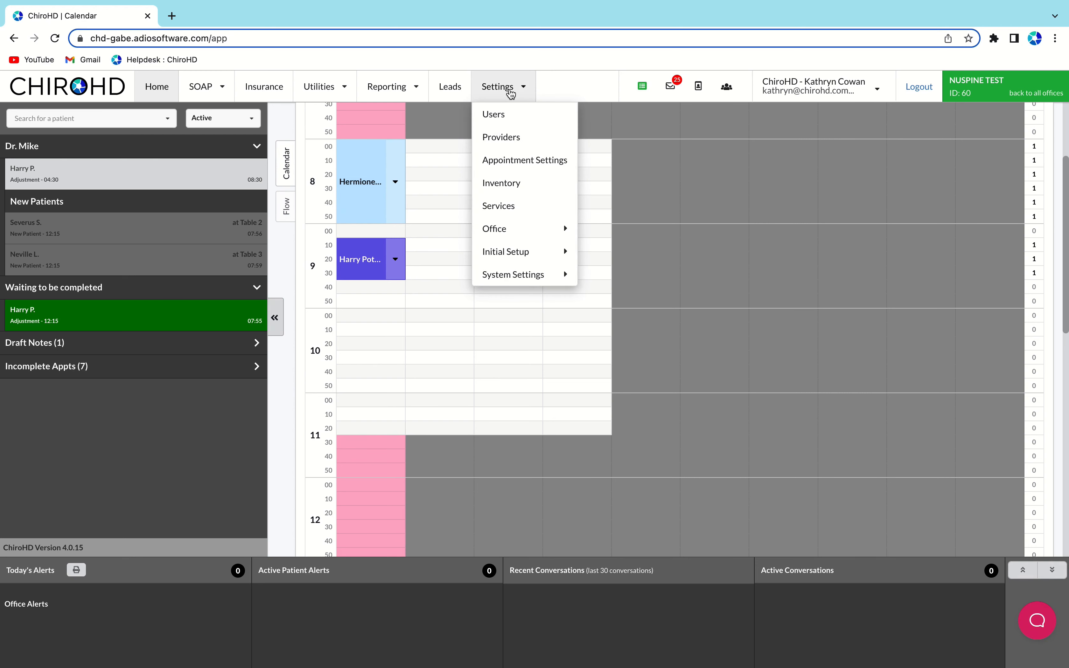
pyautogui.click(500, 118)
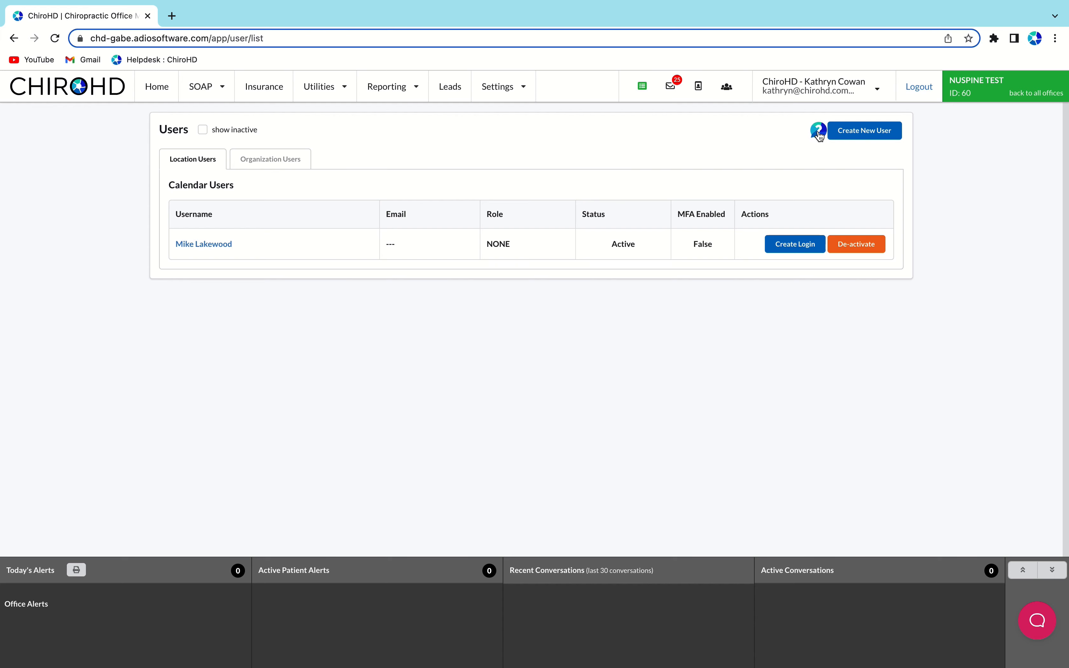
pyautogui.click(862, 133)
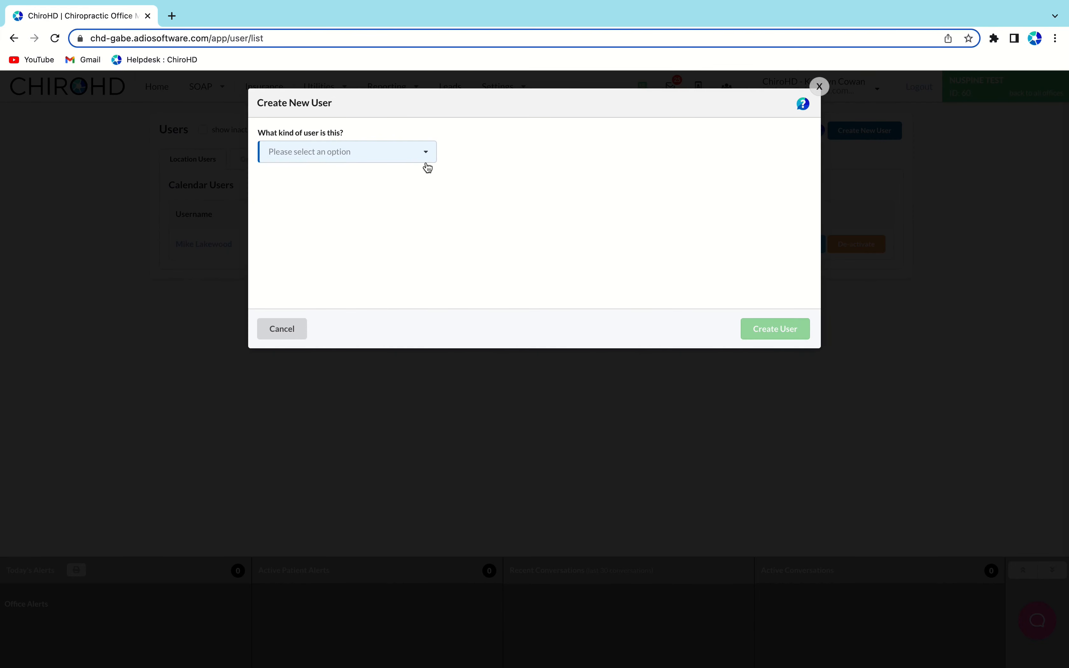
pyautogui.click(382, 153)
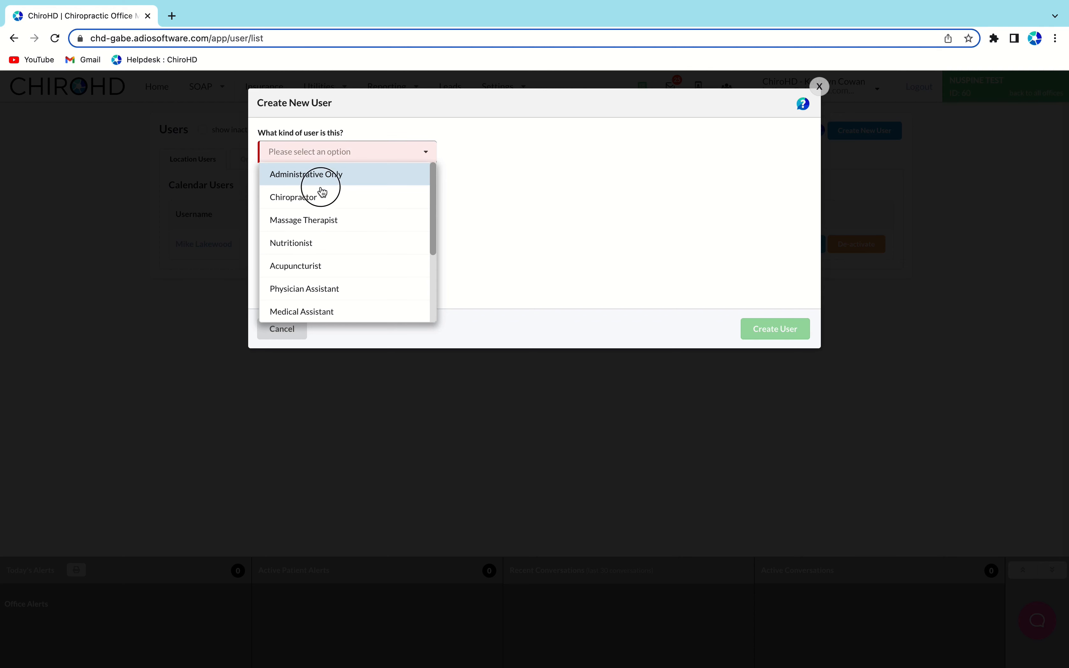
pyautogui.click(321, 197)
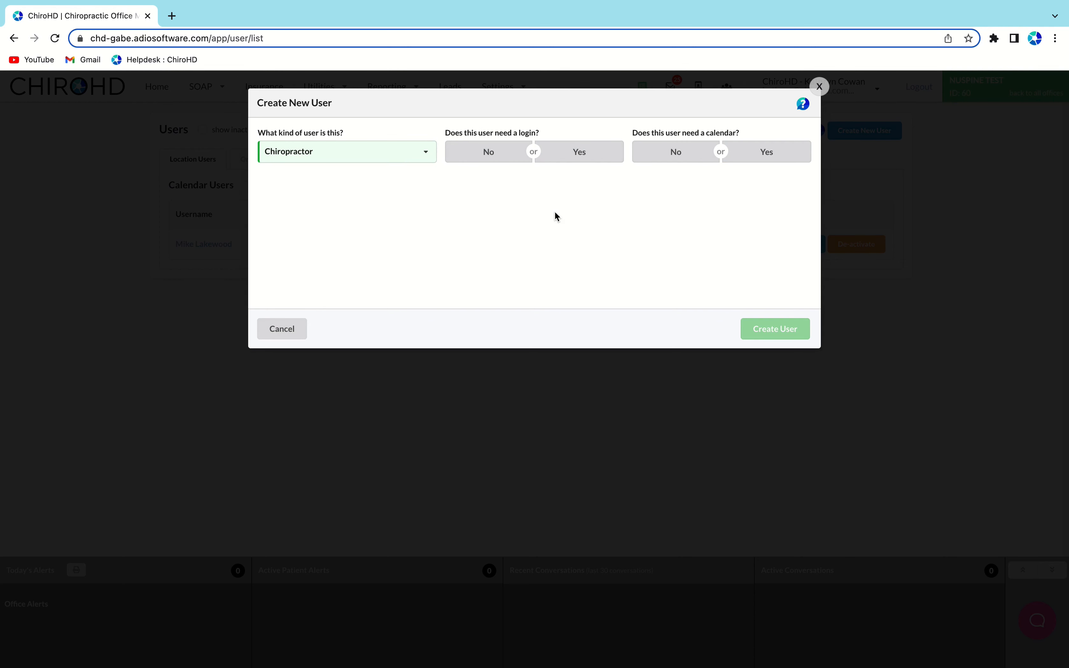
# Step: Specify that the new user needs a login but no calendar
pyautogui.click(580, 152)
pyautogui.click(679, 153)
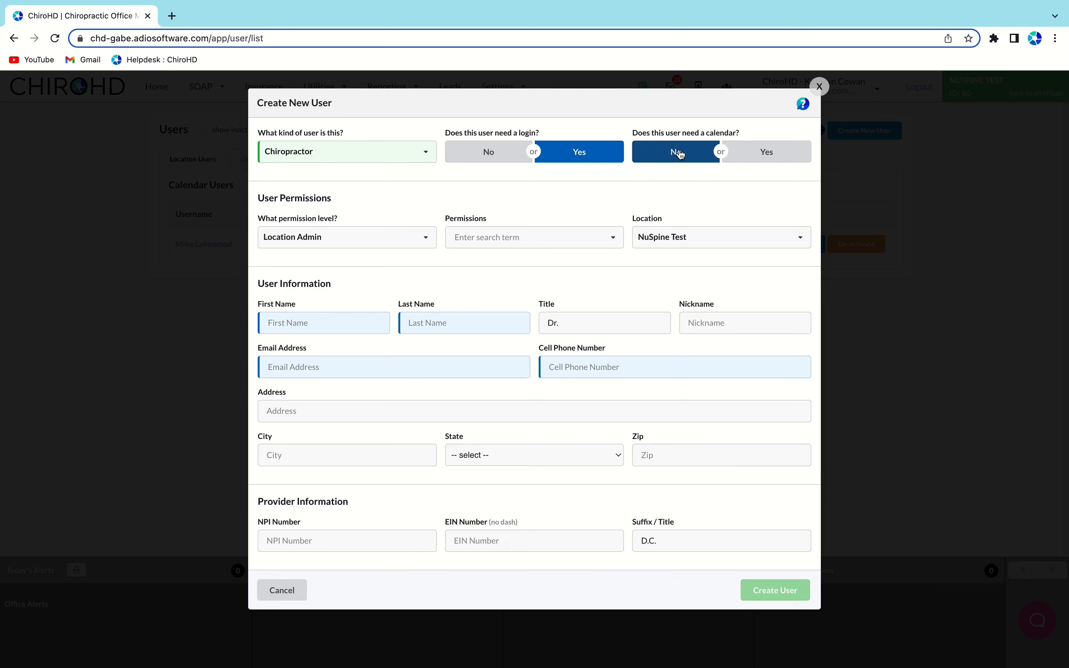
pyautogui.click(635, 137)
pyautogui.moveTo(634, 137); pyautogui.dragTo(752, 136)
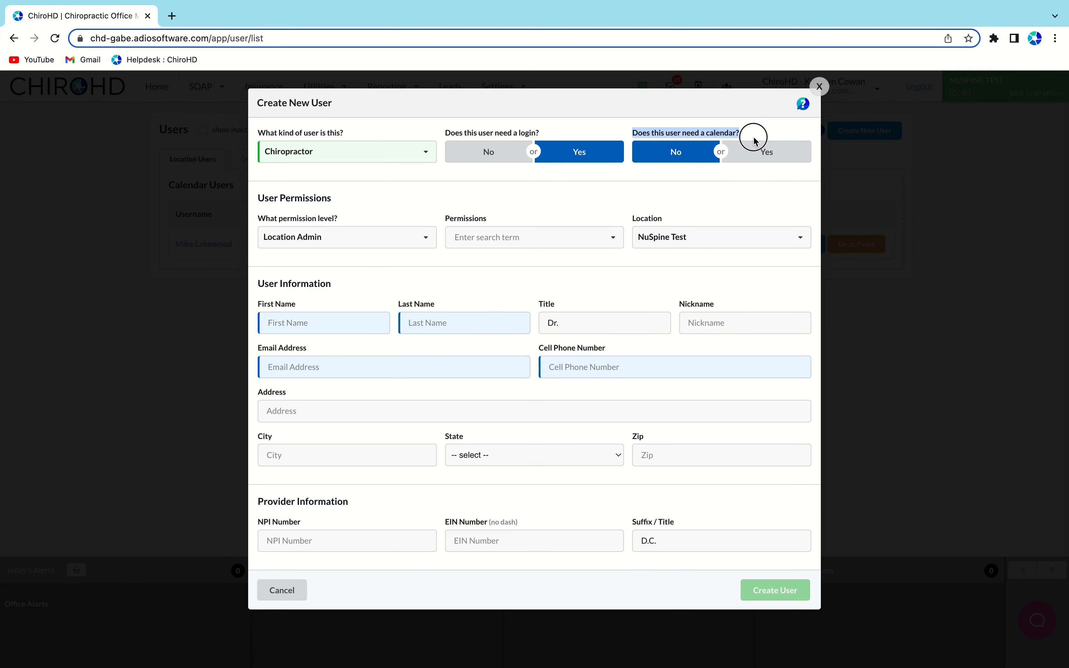
pyautogui.click(685, 189)
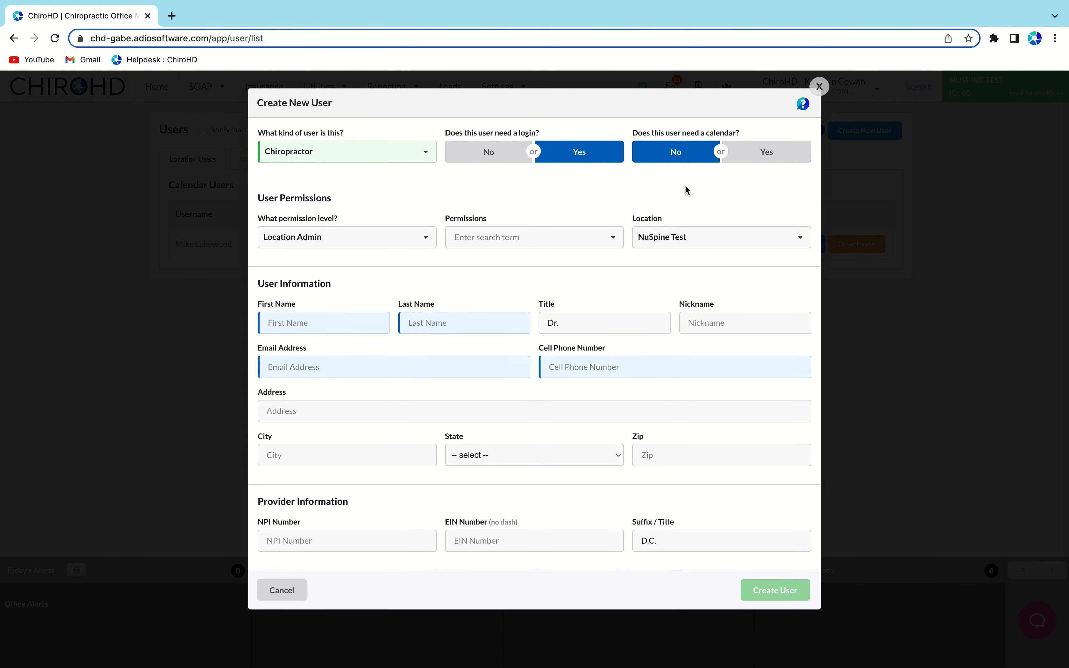
# Step: Set the permission level to Location Admin and grant Text Reminders, Insurance, Patient App and Edit Schedule permissions
pyautogui.click(349, 239)
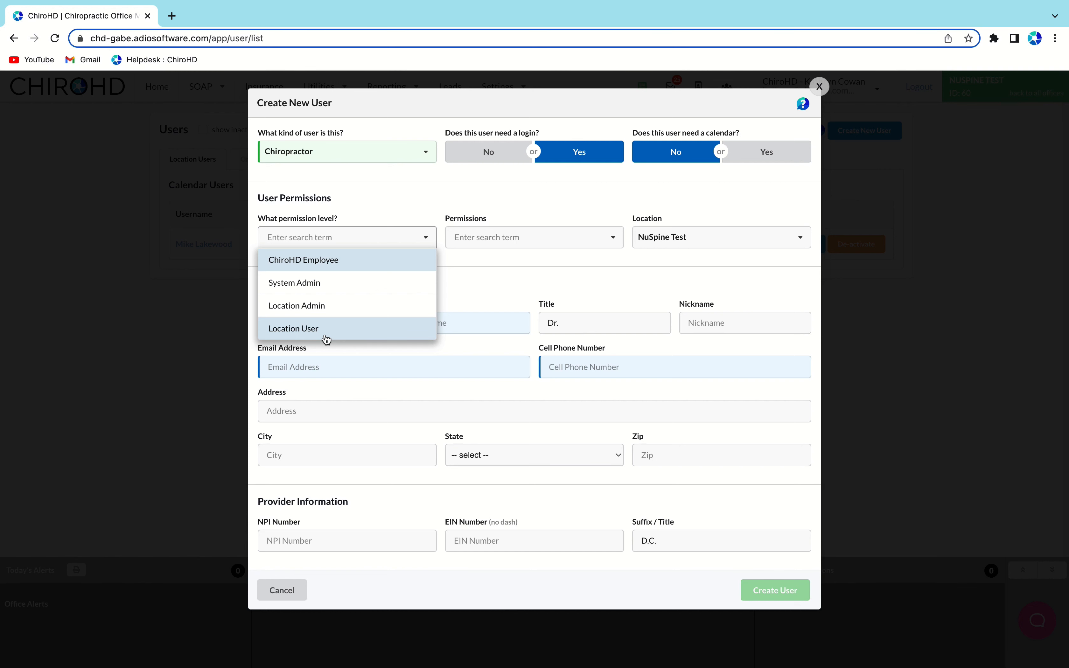
pyautogui.click(401, 308)
pyautogui.click(485, 237)
pyautogui.click(494, 261)
pyautogui.click(494, 261)
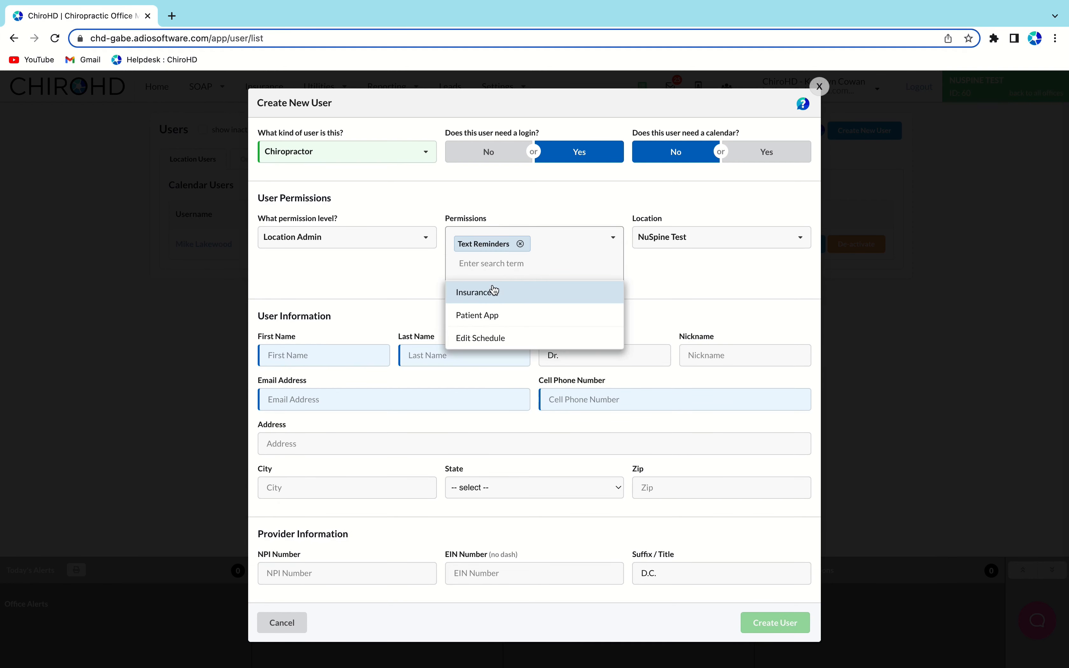
pyautogui.click(492, 291)
pyautogui.click(494, 281)
pyautogui.click(490, 310)
pyautogui.click(494, 300)
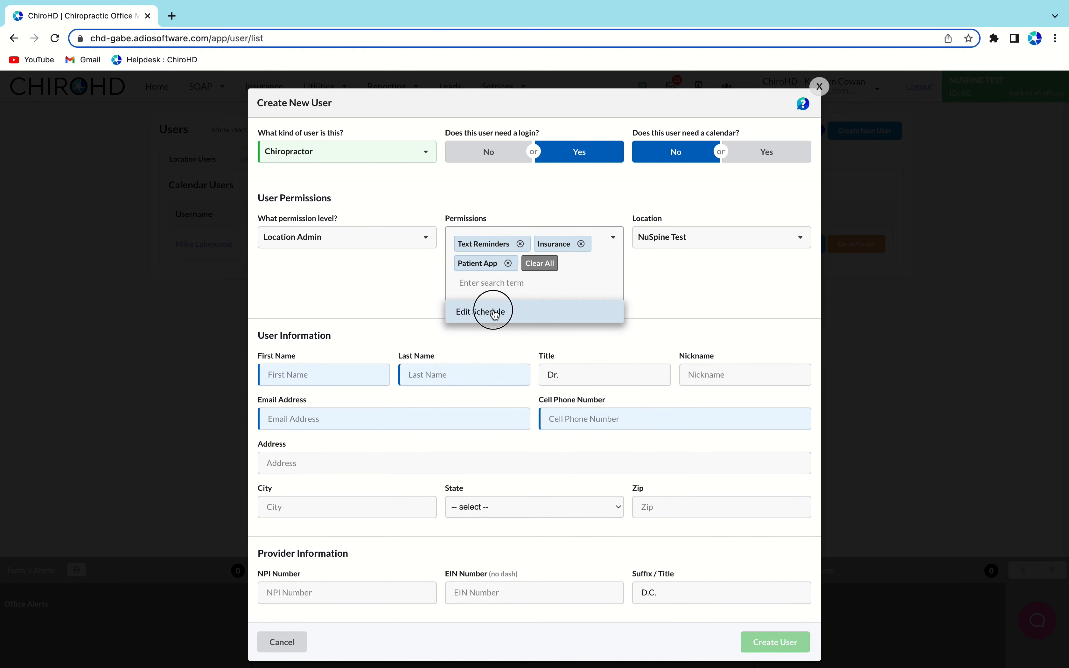
pyautogui.click(490, 310)
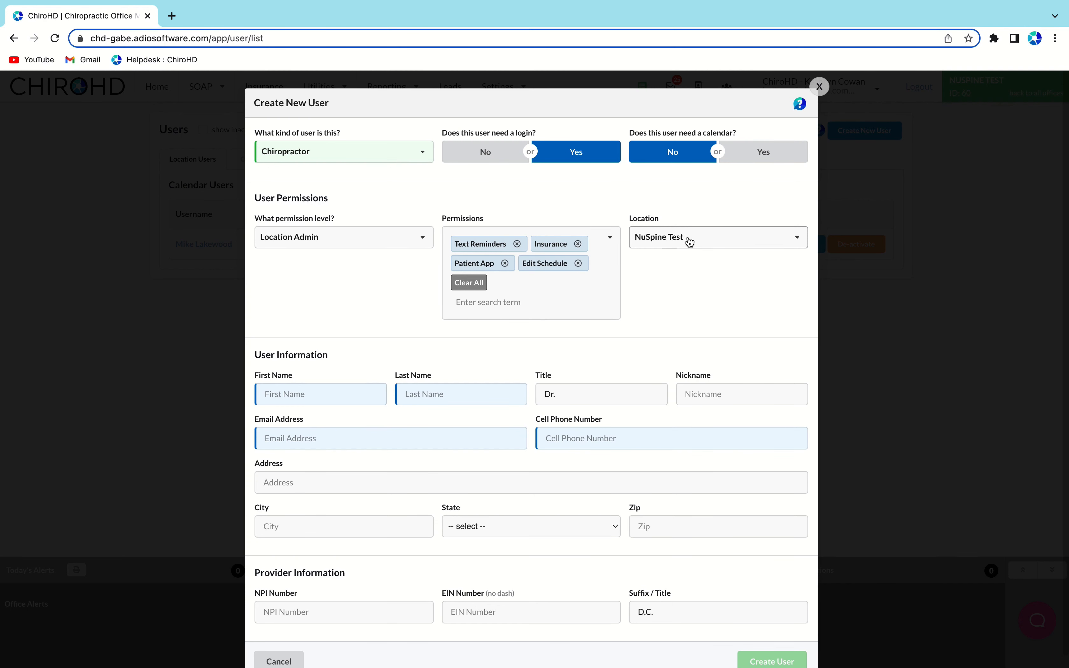
pyautogui.scroll(-1, 630, 253)
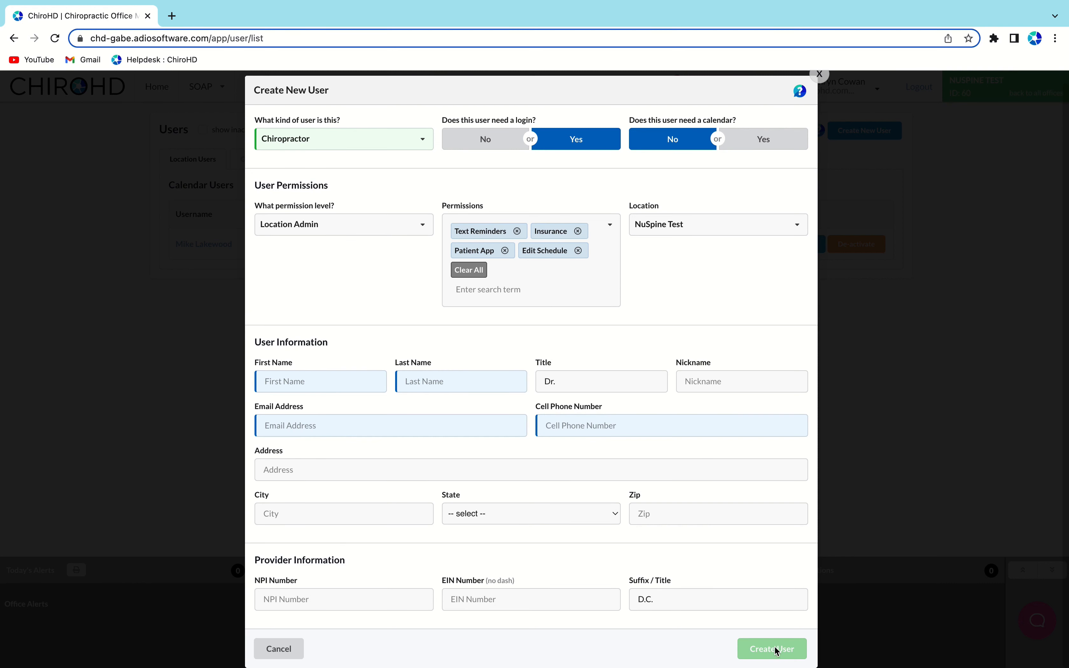
# Step: Cancel the new user form and open the All Reports (BETA) page
pyautogui.click(279, 648)
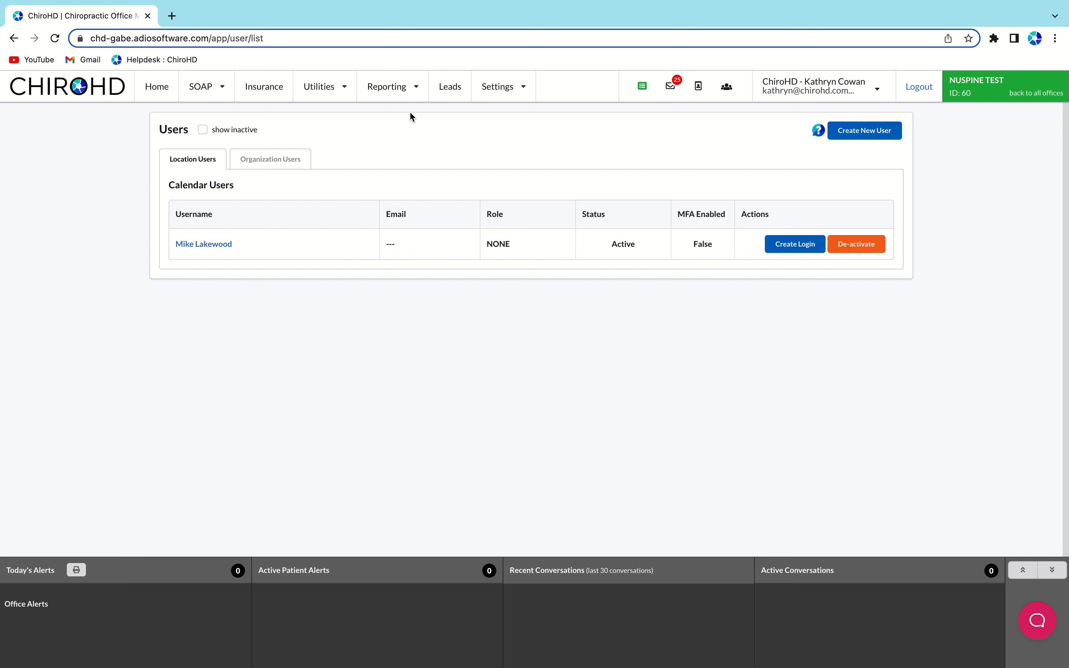
pyautogui.click(404, 93)
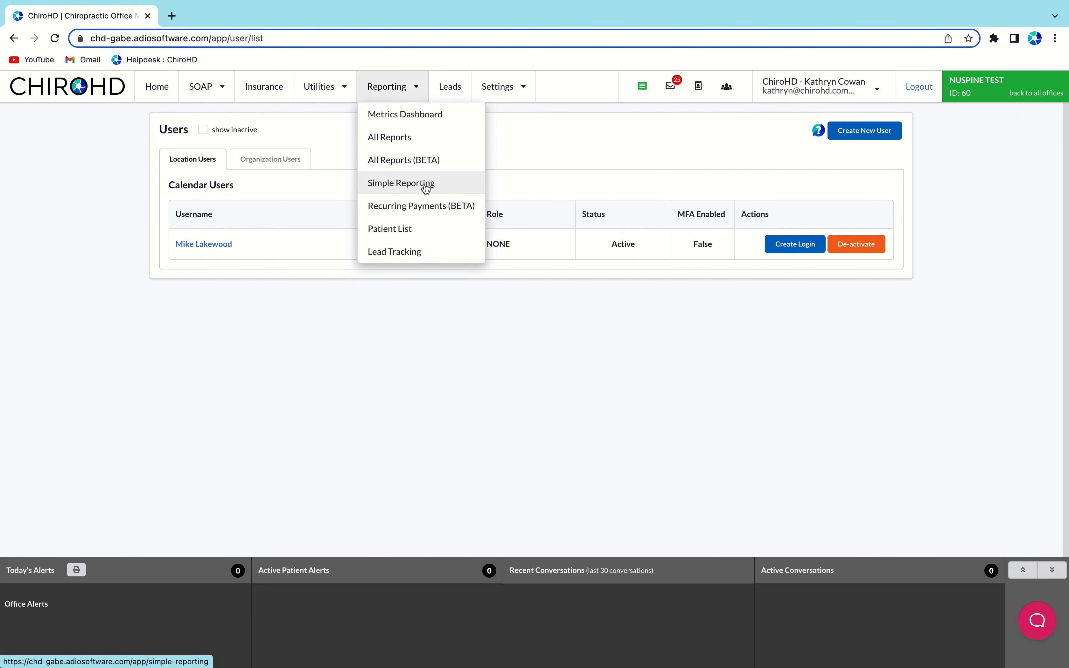
pyautogui.click(402, 160)
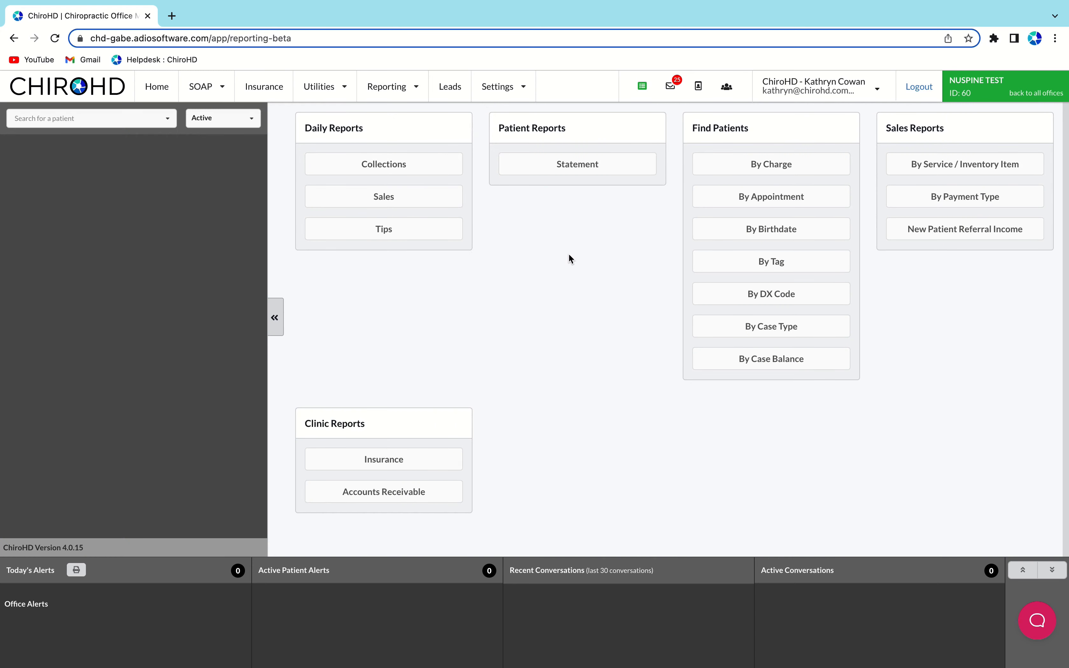
# Step: Browse the beta report categories, then open All Reports and check the Report Category options
pyautogui.tripleClick(322, 127)
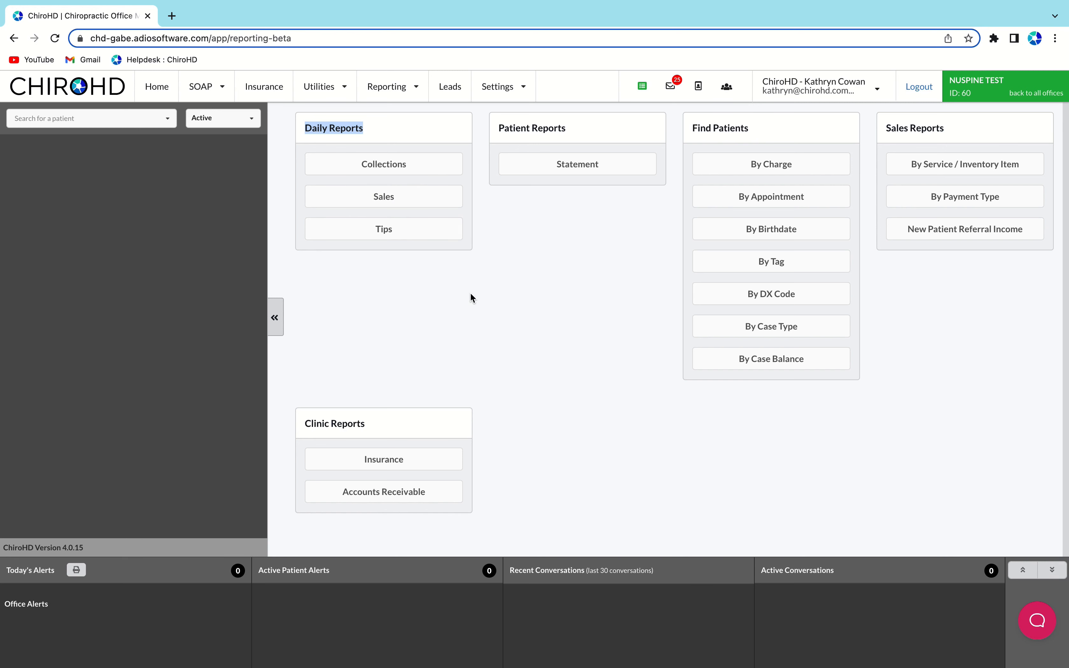
pyautogui.moveTo(302, 427); pyautogui.dragTo(370, 432)
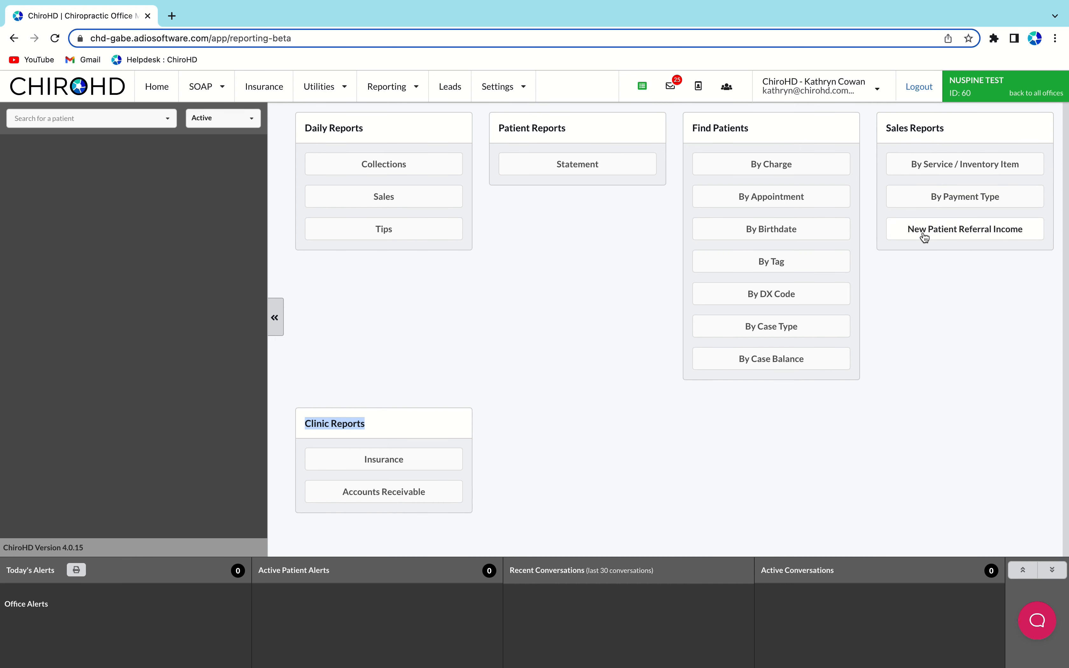
pyautogui.click(408, 88)
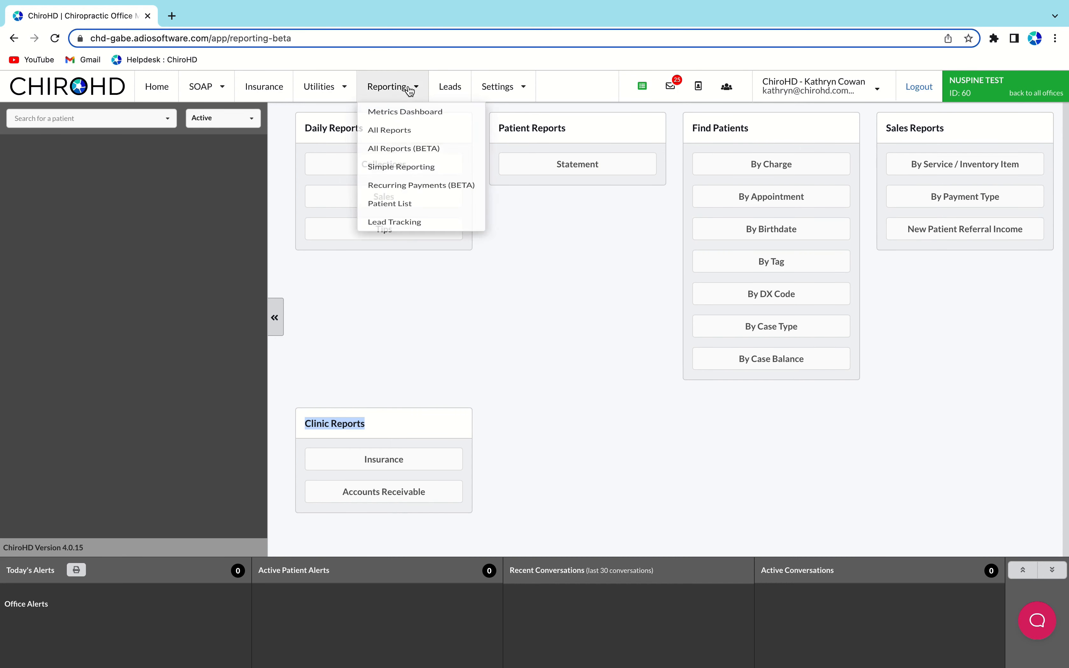
pyautogui.click(419, 137)
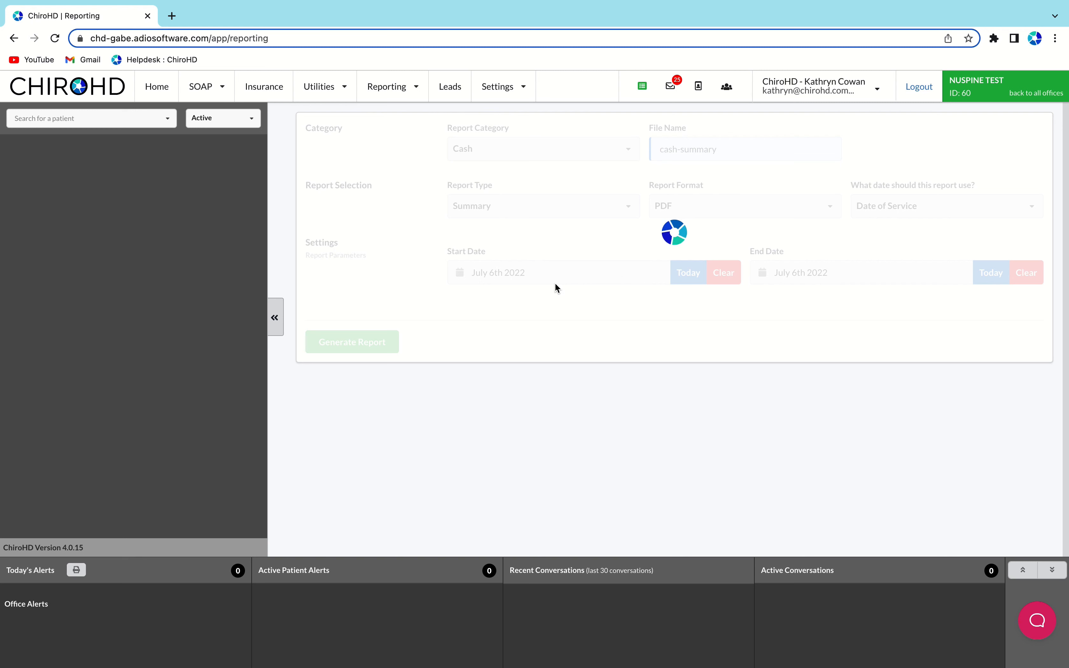
pyautogui.click(498, 148)
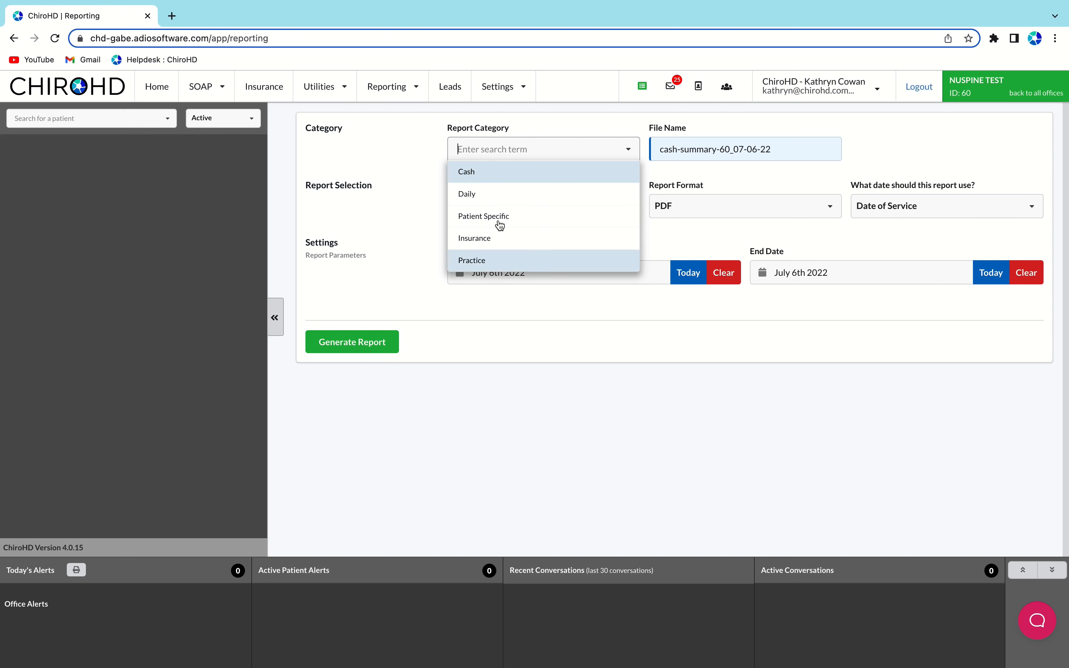
pyautogui.press('Return')
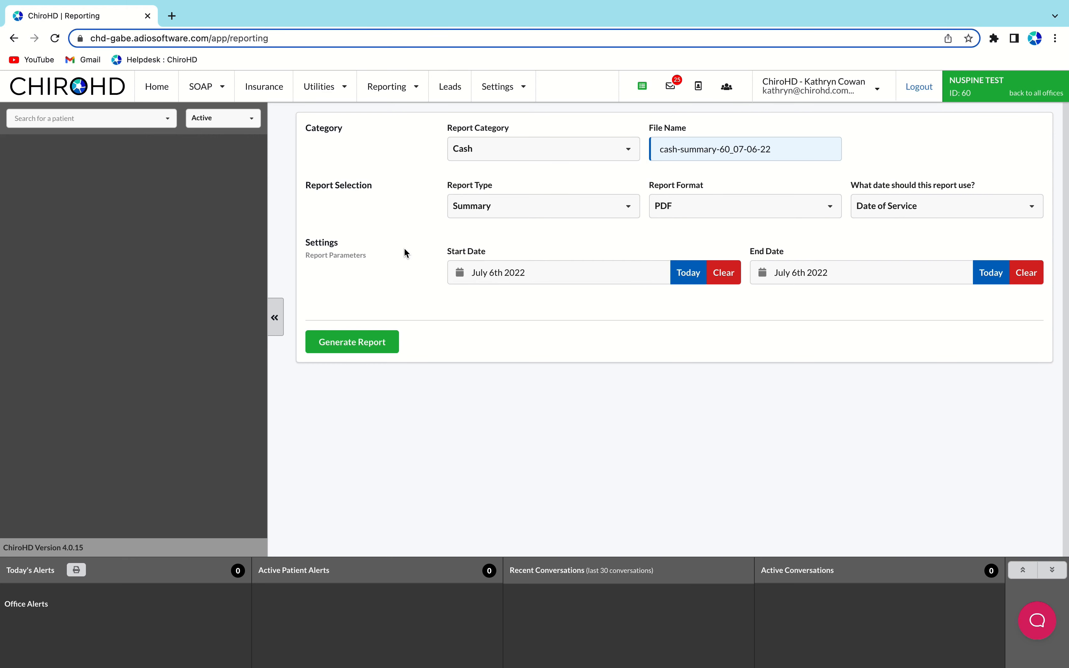
# Step: Open Simple Reporting and set the date range to the current year
pyautogui.click(400, 86)
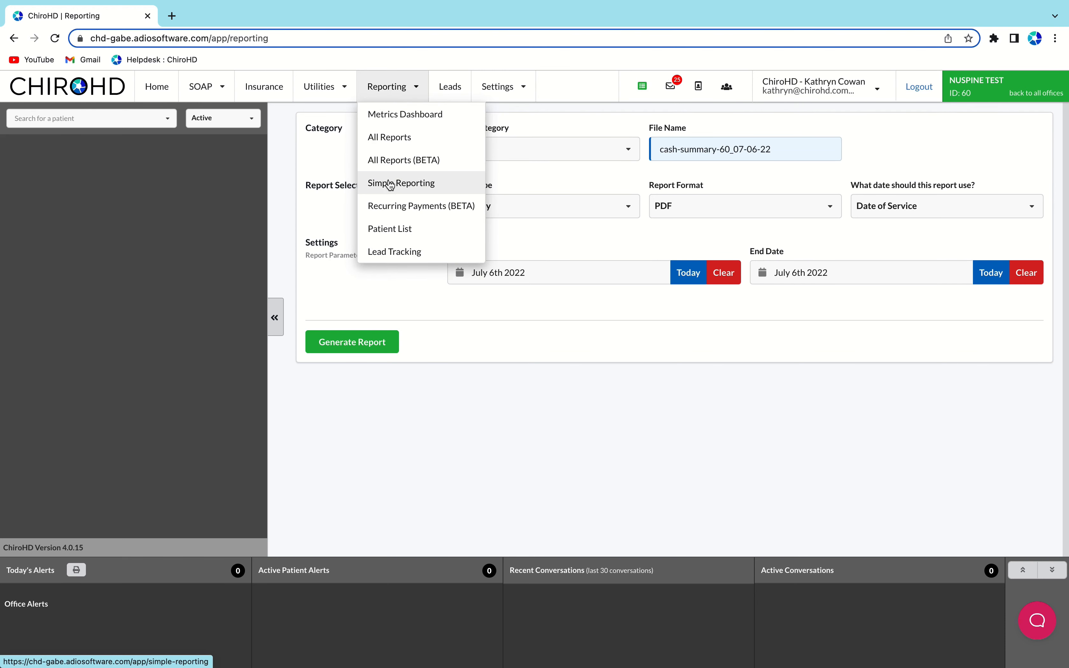
pyautogui.click(419, 185)
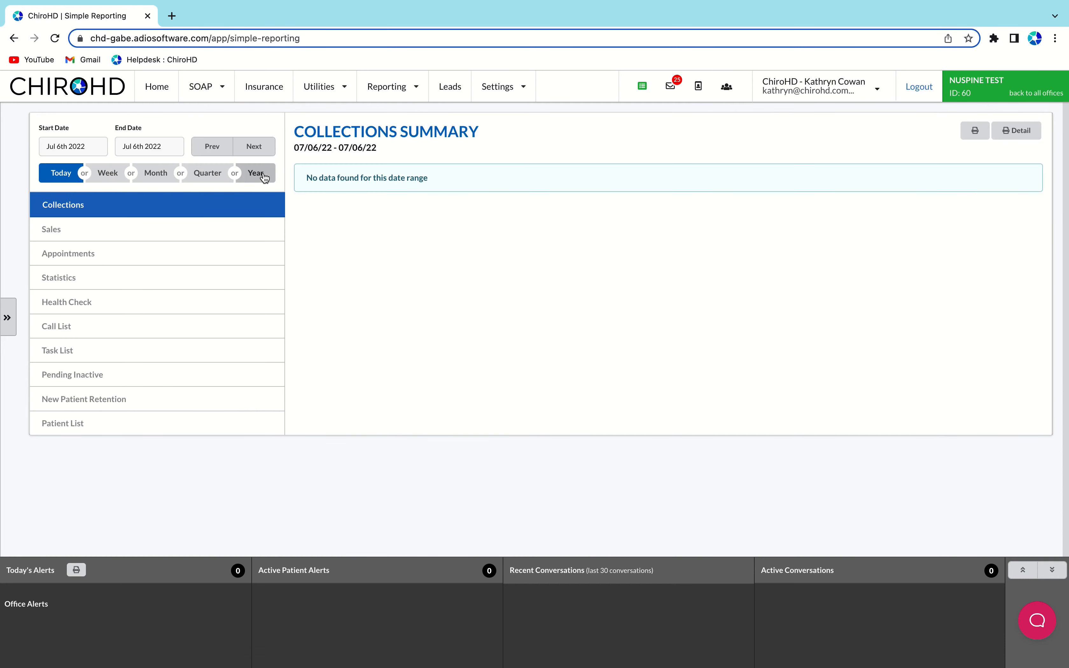
pyautogui.click(264, 172)
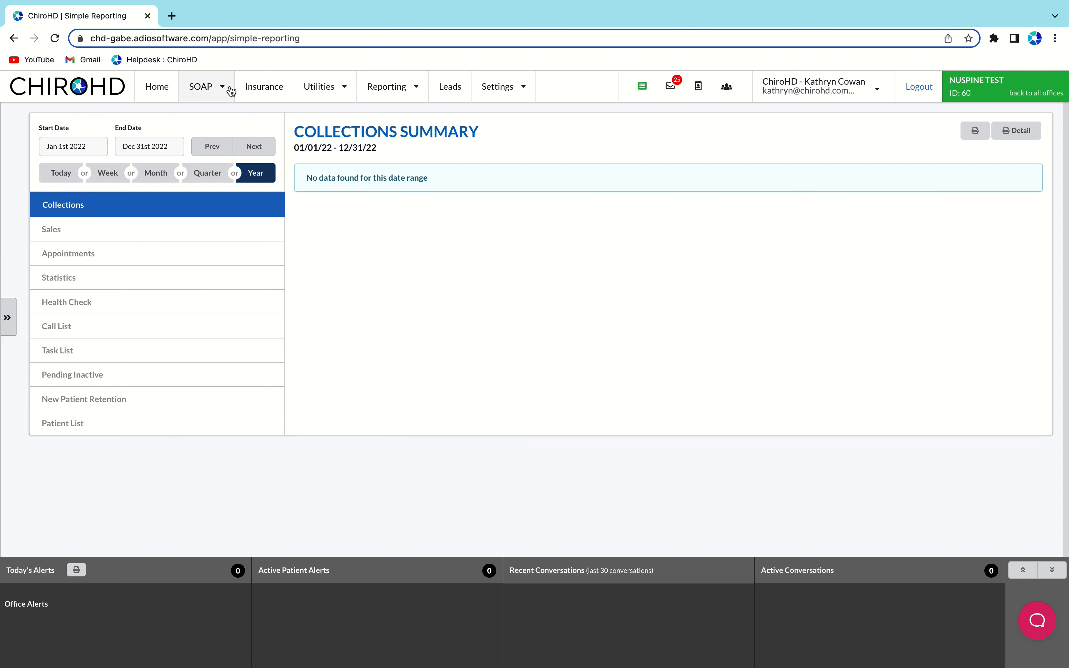
# Step: Review the Collections, Sales, Appointments and Statistics summaries for the year
pyautogui.click(68, 230)
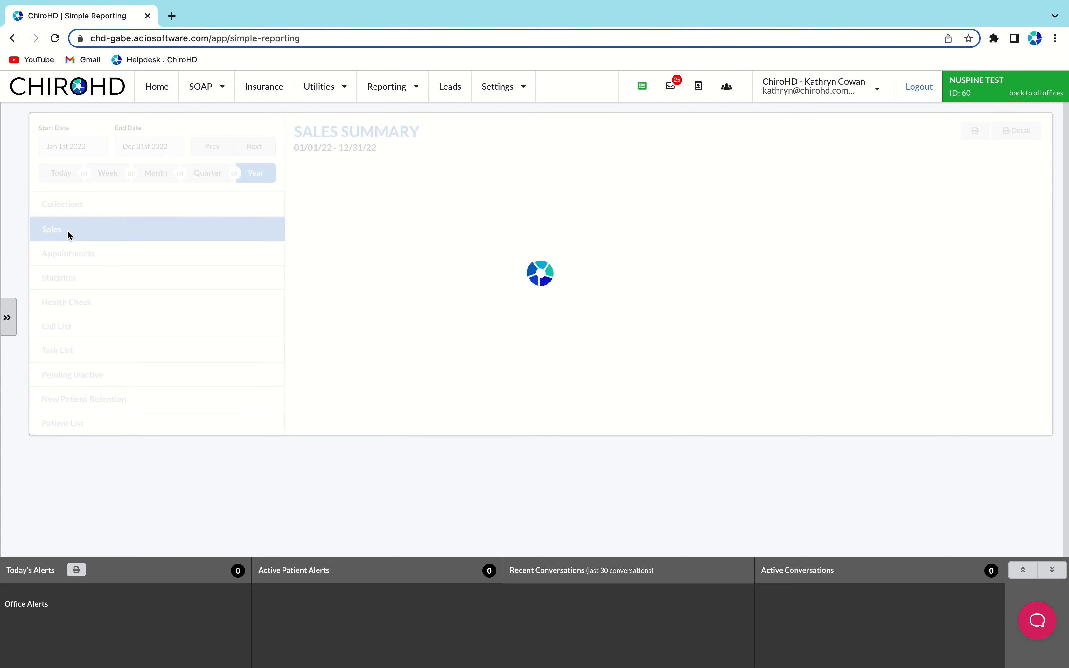
pyautogui.click(76, 210)
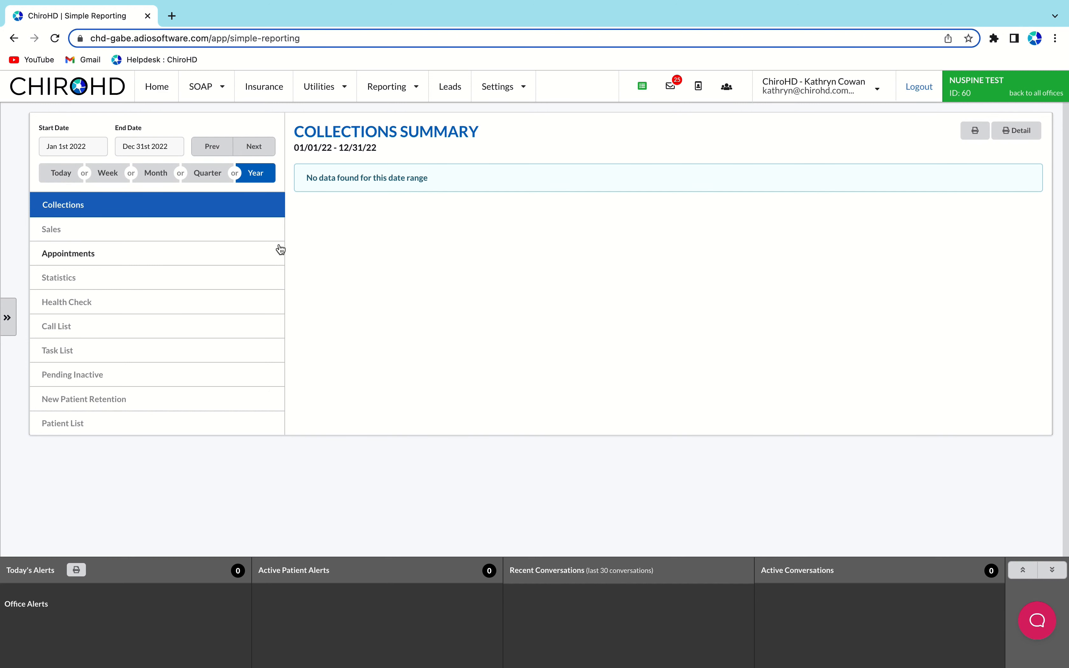
pyautogui.click(274, 228)
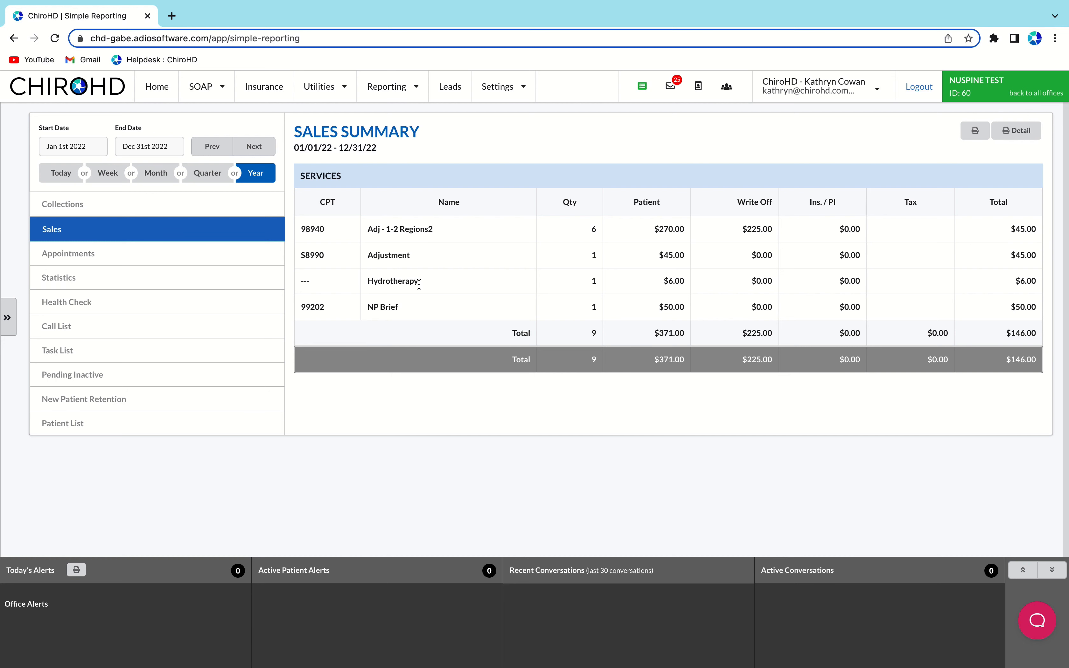
pyautogui.click(138, 256)
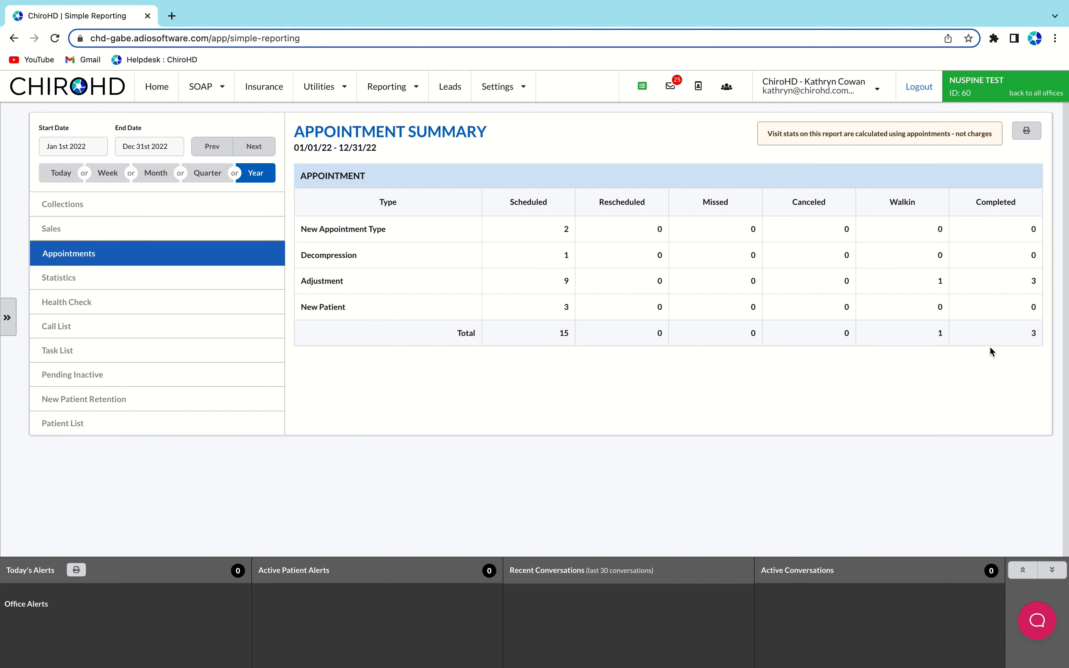
pyautogui.click(67, 268)
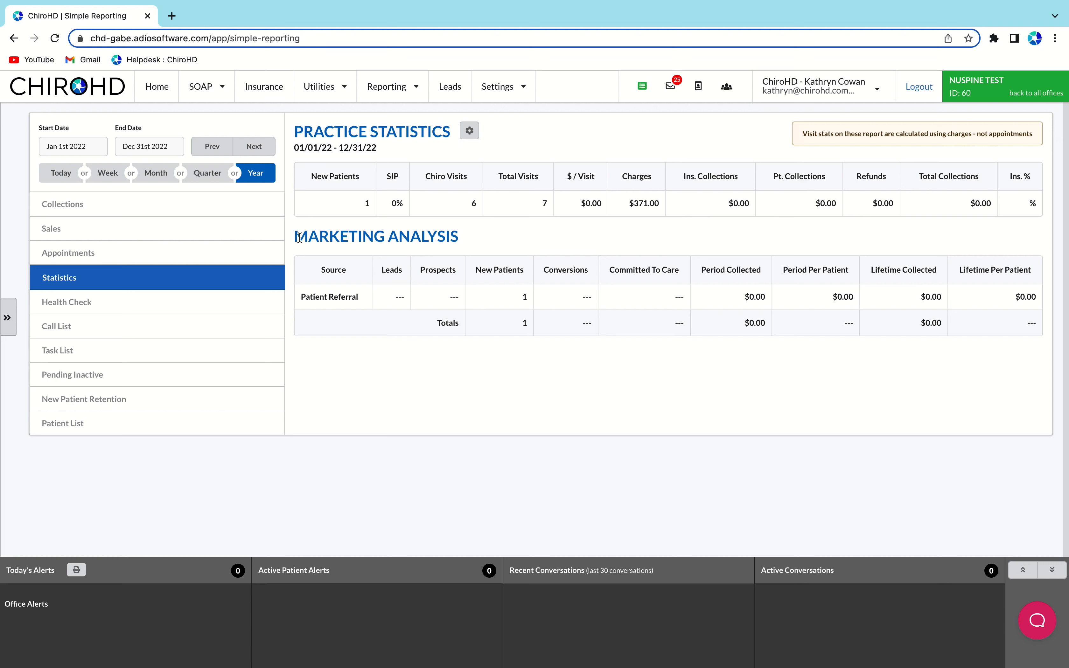
pyautogui.moveTo(292, 237); pyautogui.dragTo(478, 239)
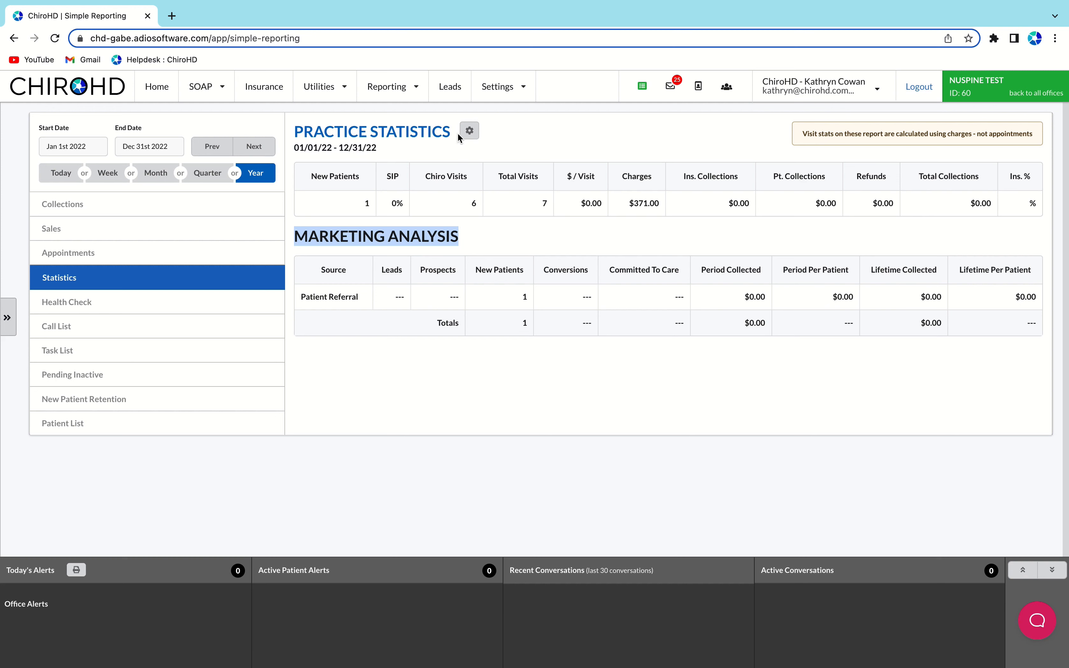
# Step: Hide the Insurance Collections and Insurance Percentage columns from the Practice Statistics table
pyautogui.click(469, 131)
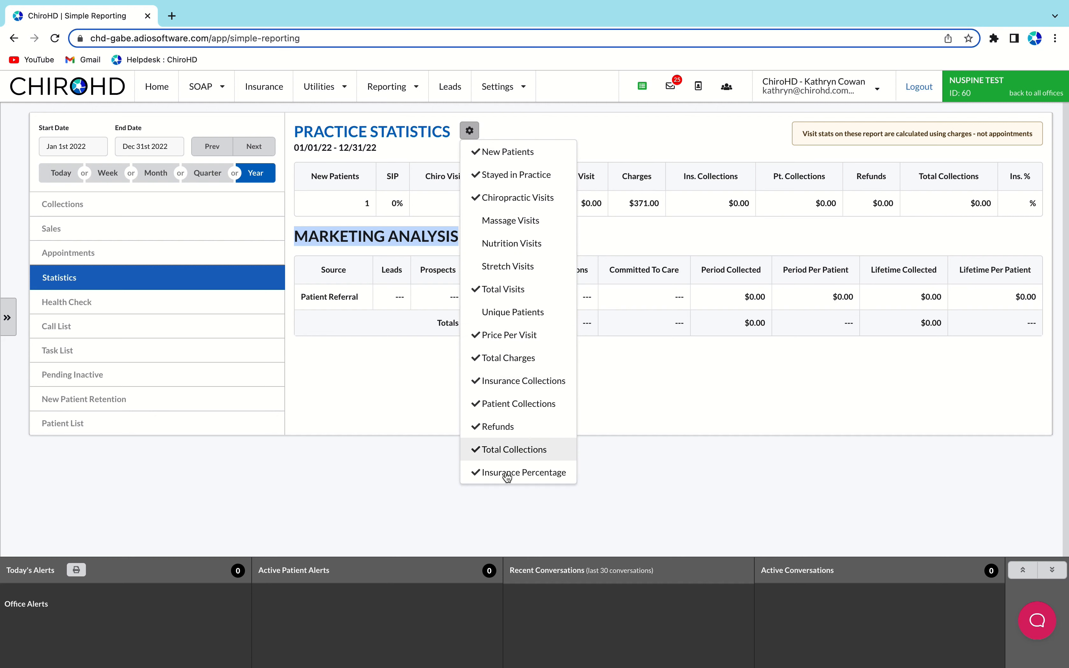
pyautogui.click(517, 387)
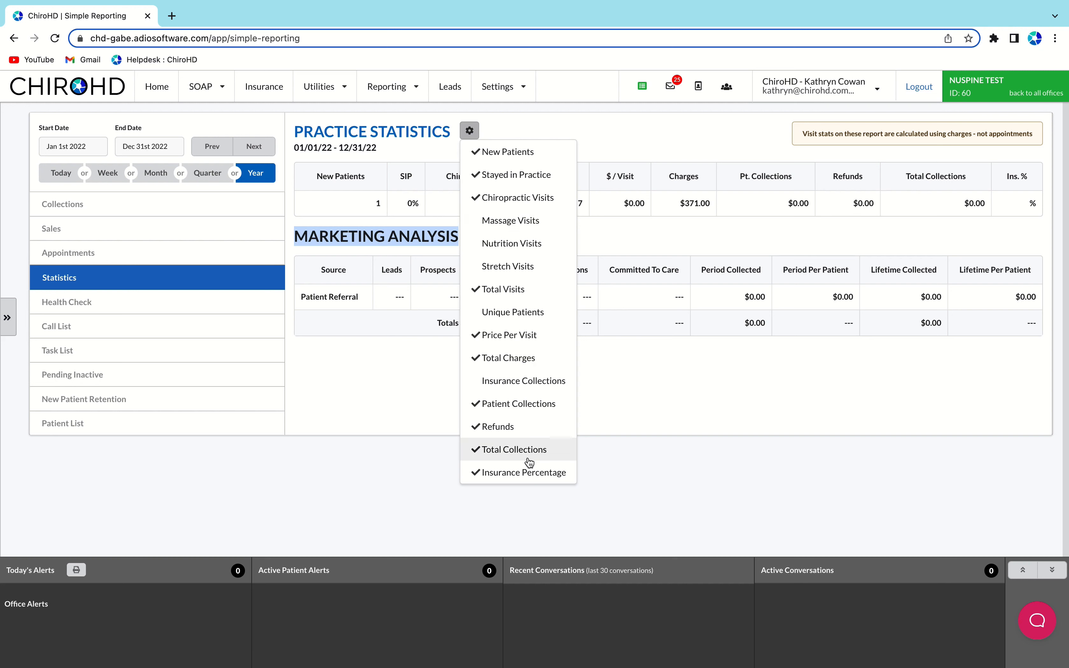
pyautogui.click(533, 474)
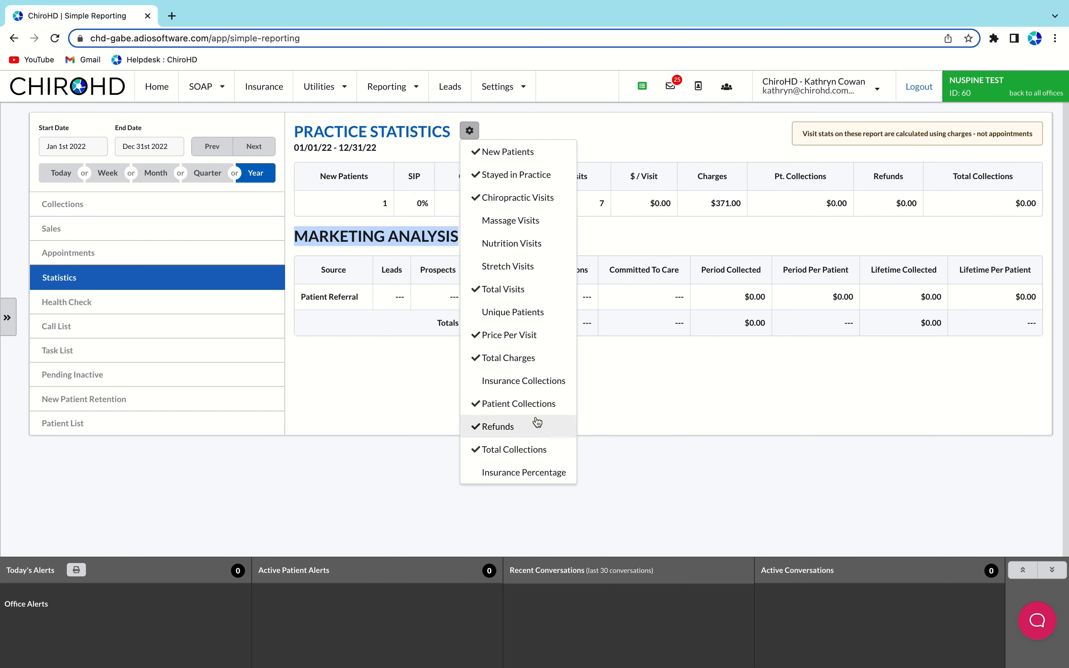
pyautogui.click(387, 412)
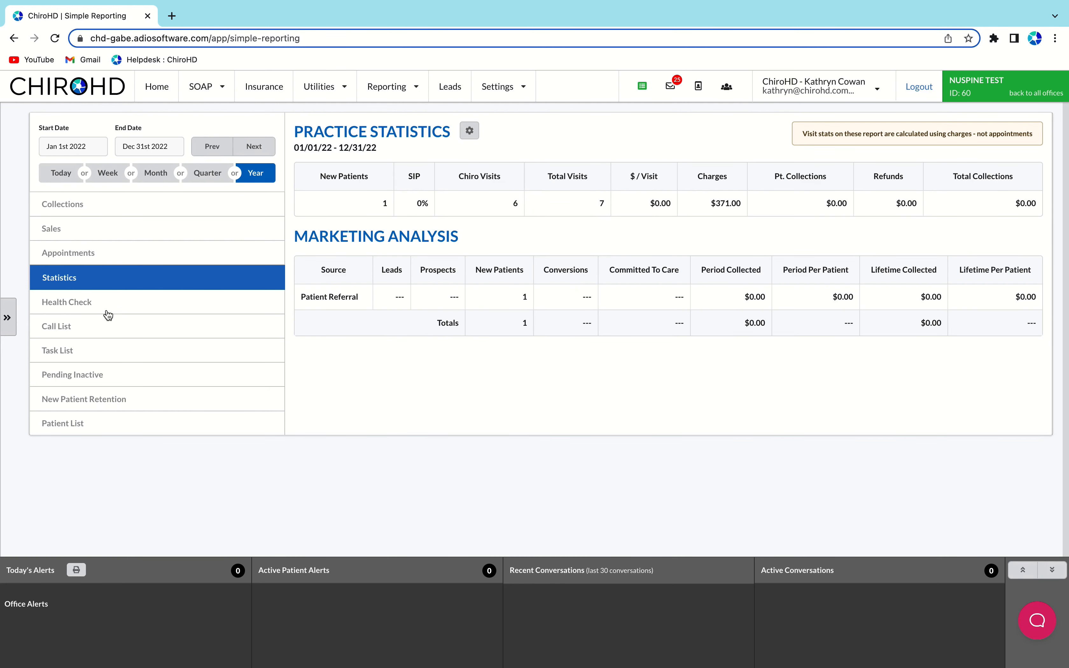
# Step: Review the Health Check report's Duplicate Charges, Appointments Missing Charges and Patients without Future Appointments tabs
pyautogui.click(102, 327)
pyautogui.click(100, 304)
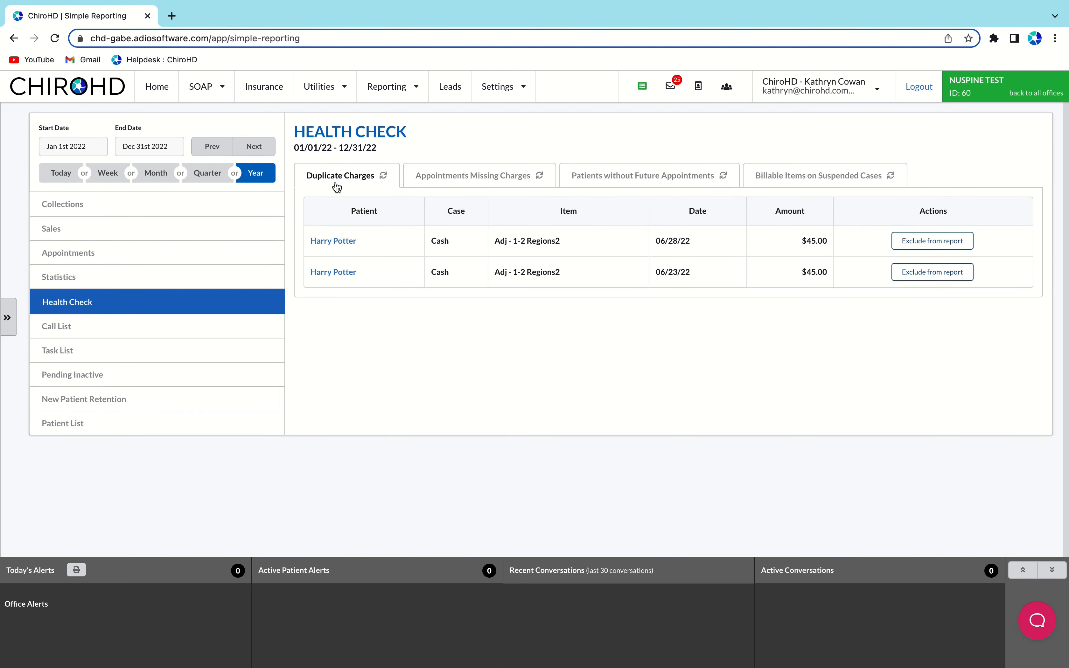
pyautogui.click(469, 175)
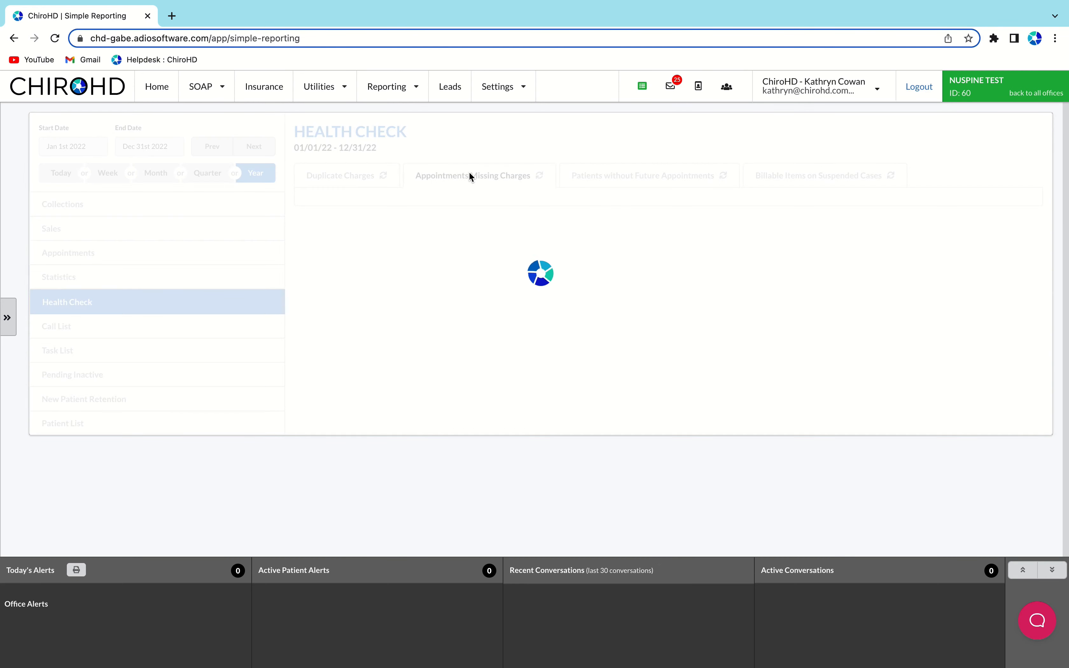
pyautogui.click(638, 173)
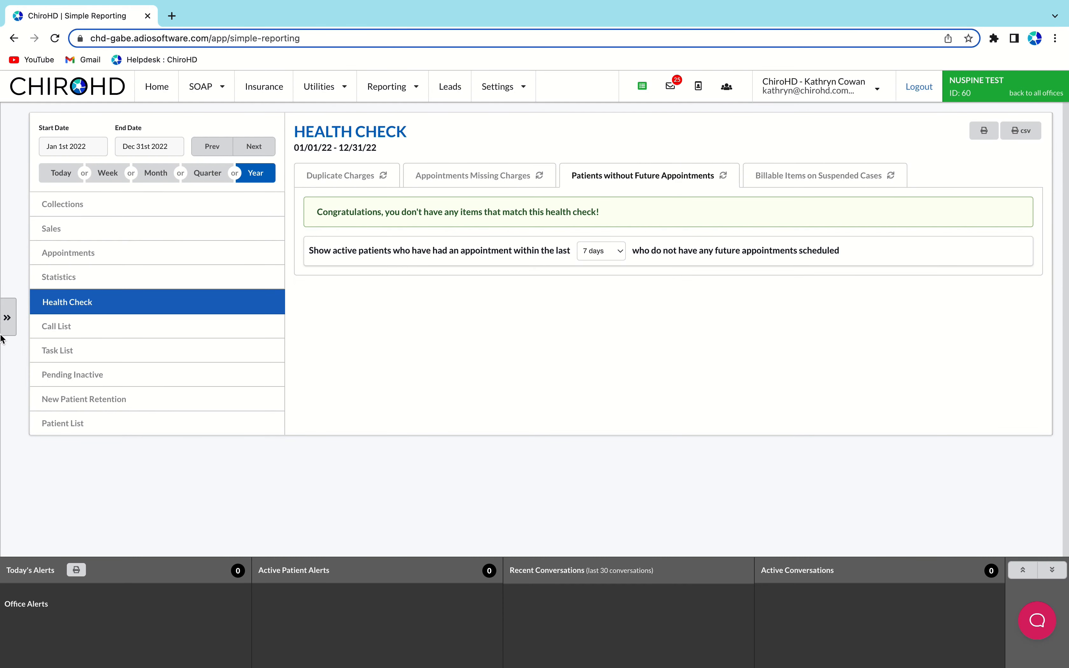
# Step: Generate a Call List for completed Adjustment appointments
pyautogui.click(113, 327)
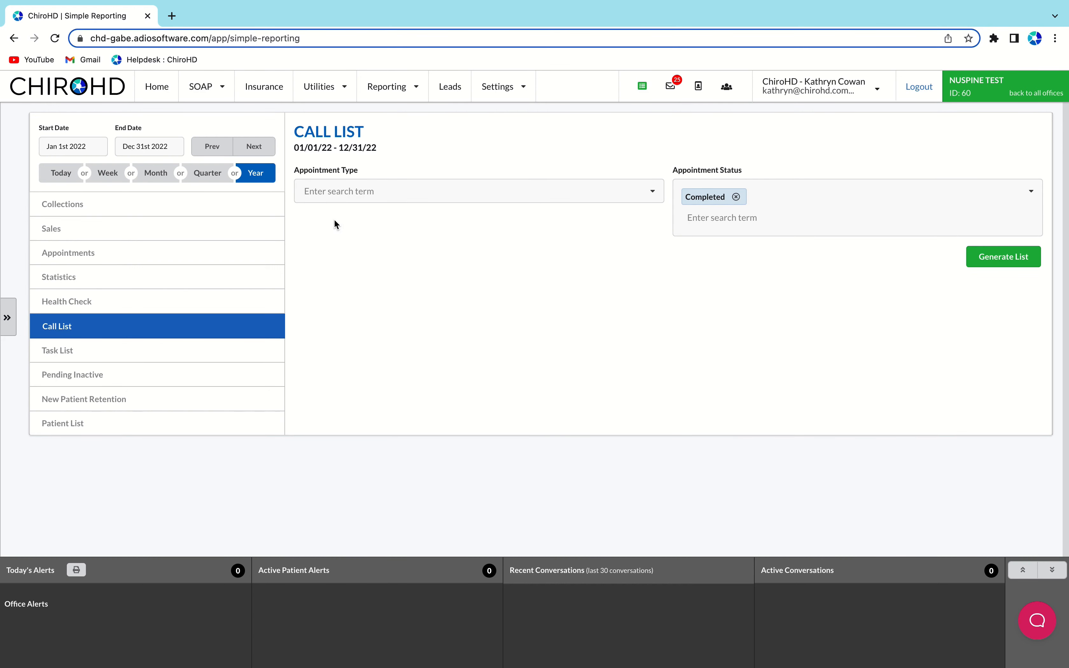
pyautogui.click(365, 191)
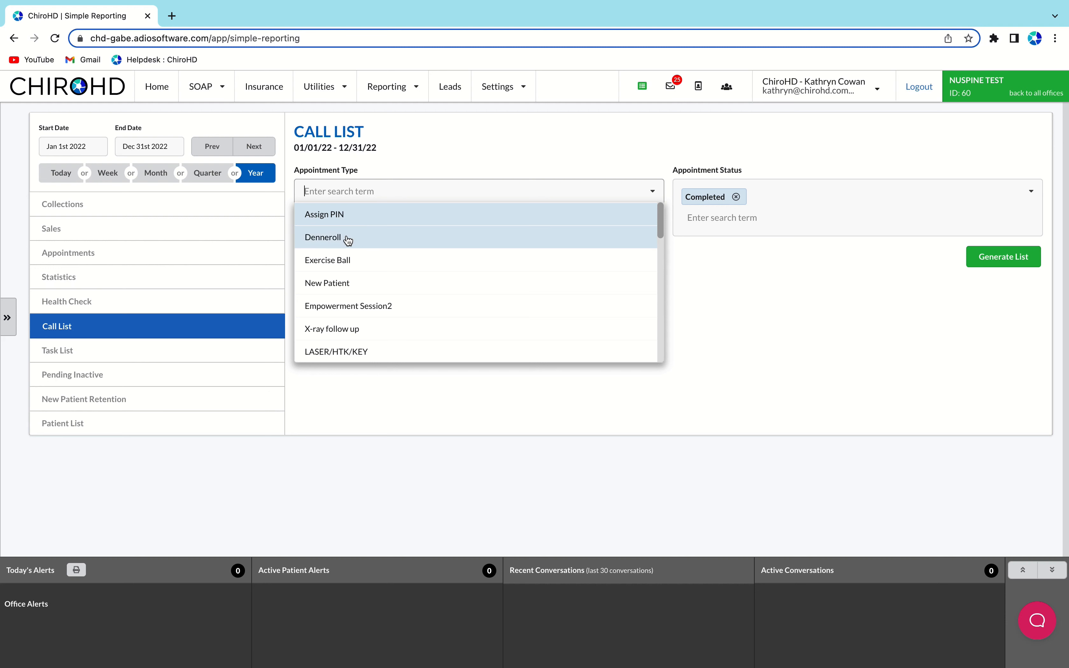
pyautogui.scroll(-6, 348, 240)
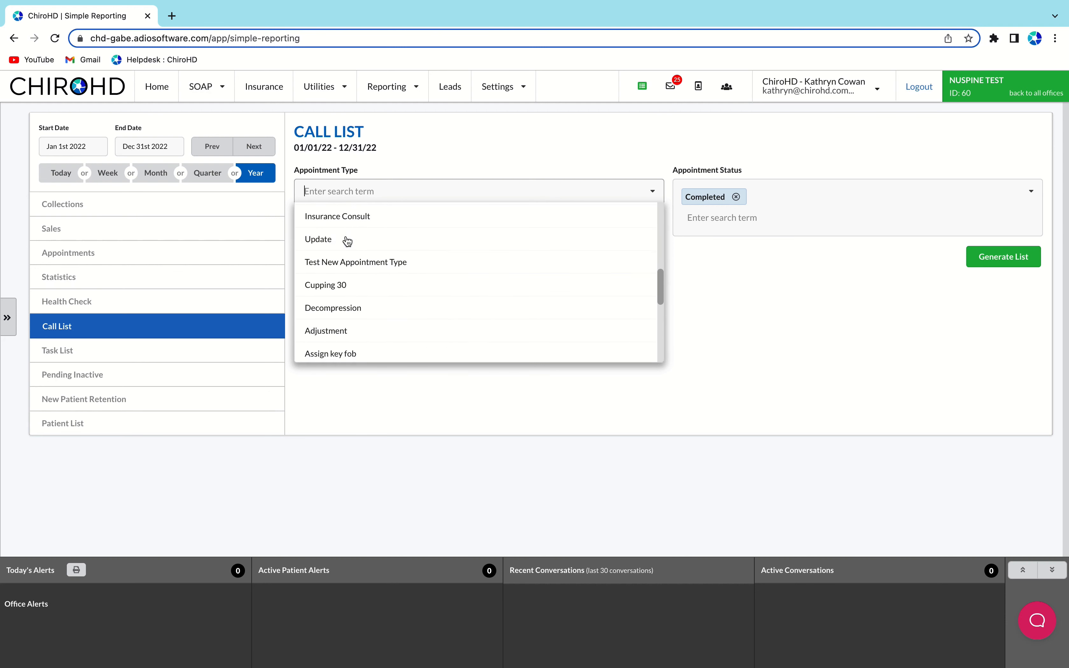
pyautogui.click(350, 332)
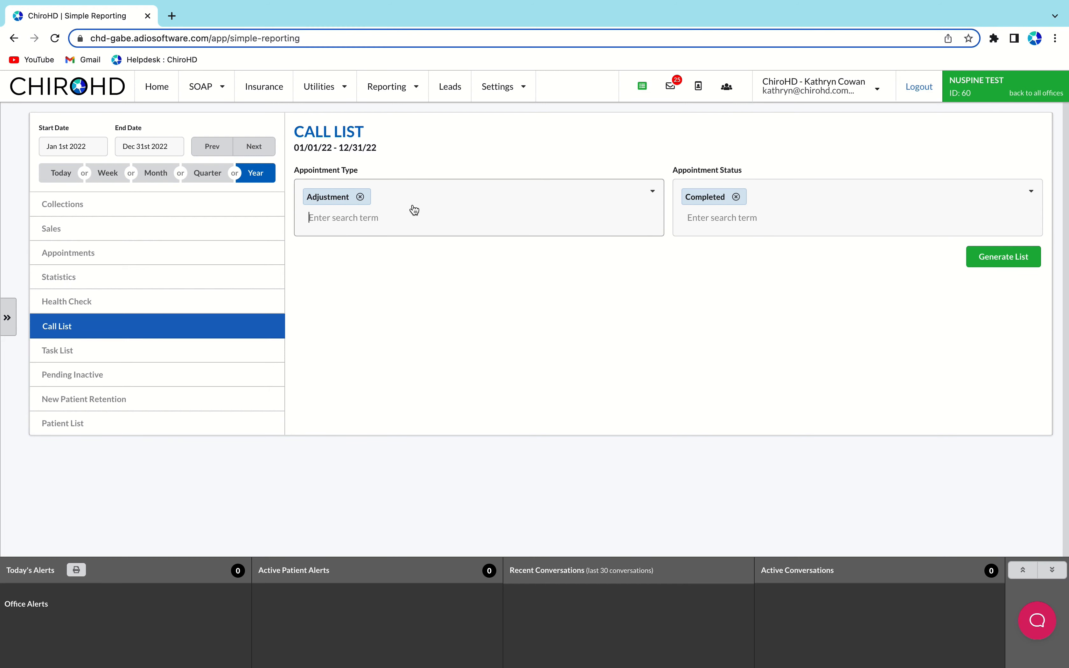
pyautogui.click(996, 259)
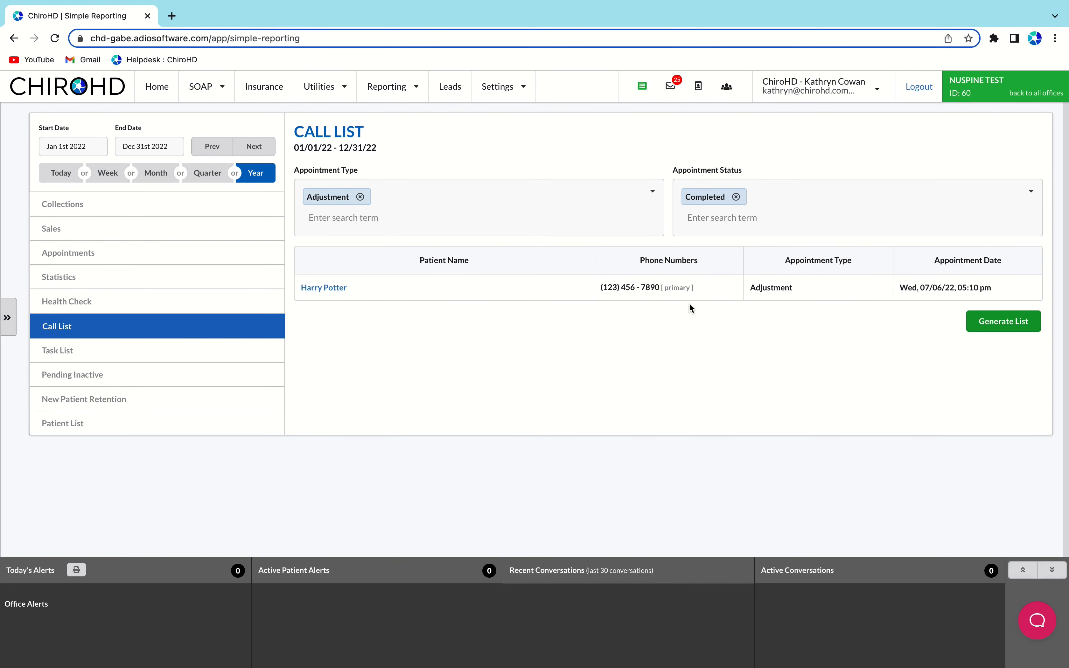
# Step: Review the Task List showing all tasks, then the Pending Inactive, New Patient Retention and Patient List reports
pyautogui.click(76, 349)
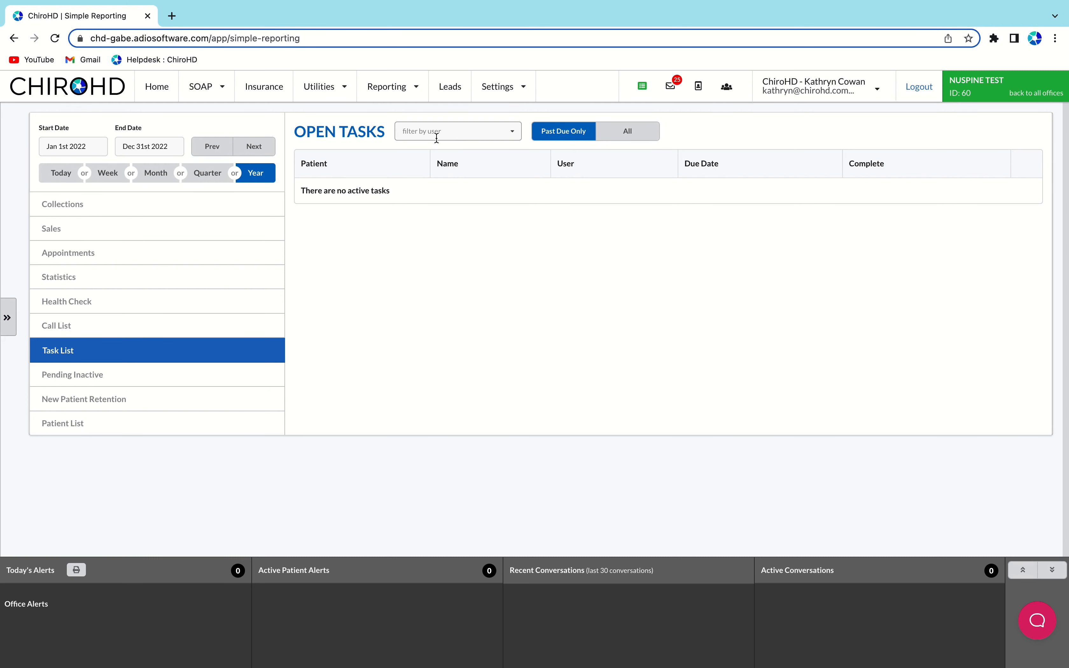
pyautogui.click(641, 131)
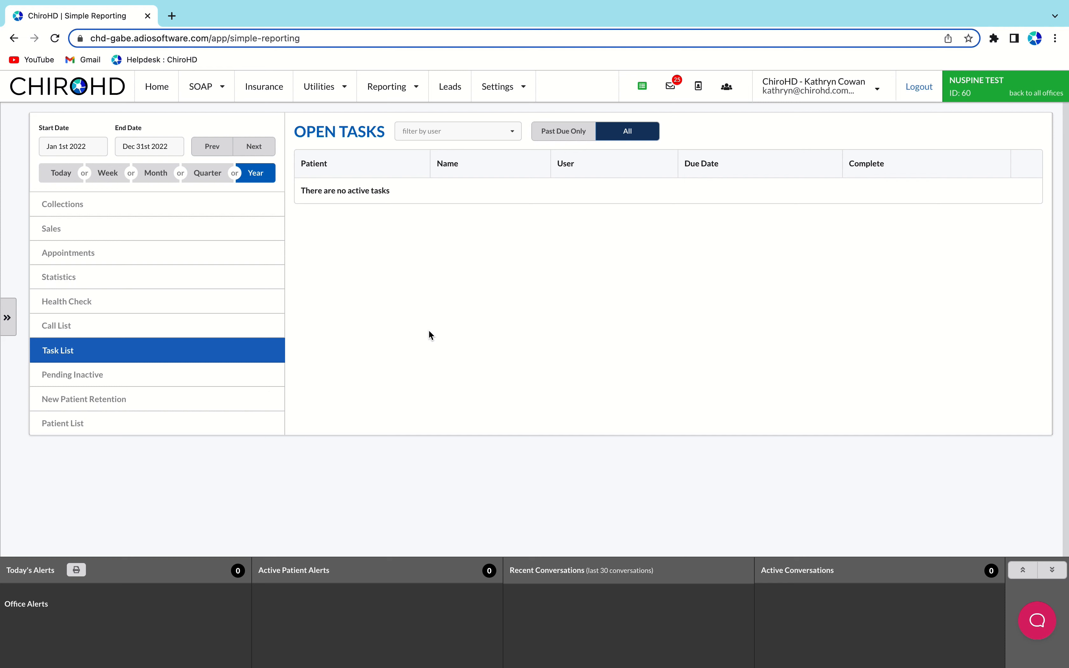
pyautogui.click(112, 377)
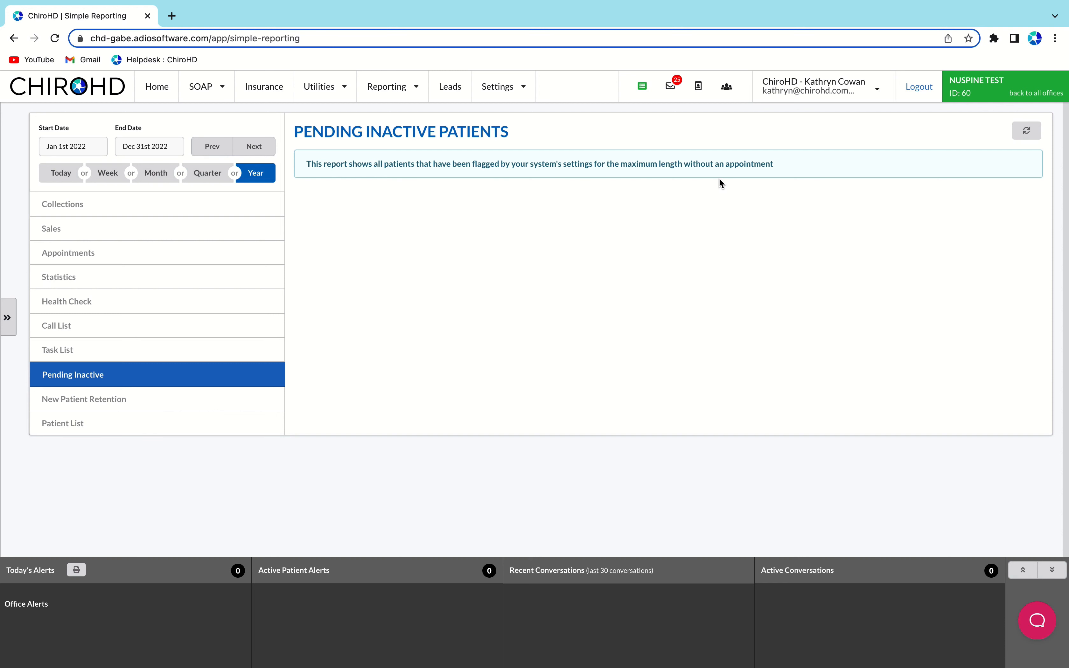
pyautogui.click(134, 400)
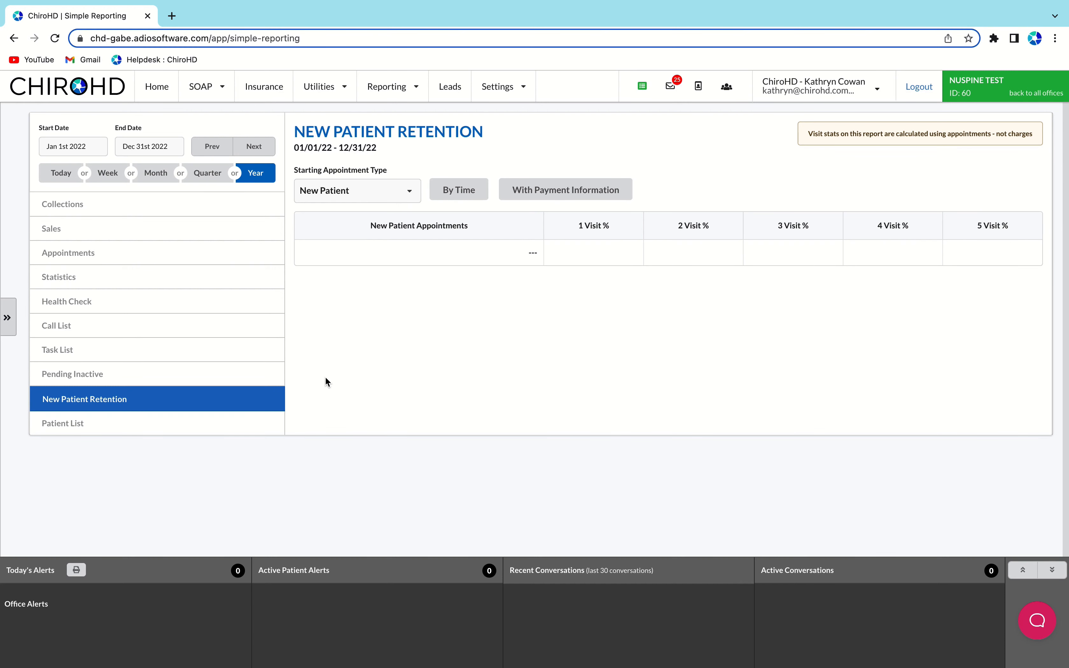
pyautogui.click(98, 429)
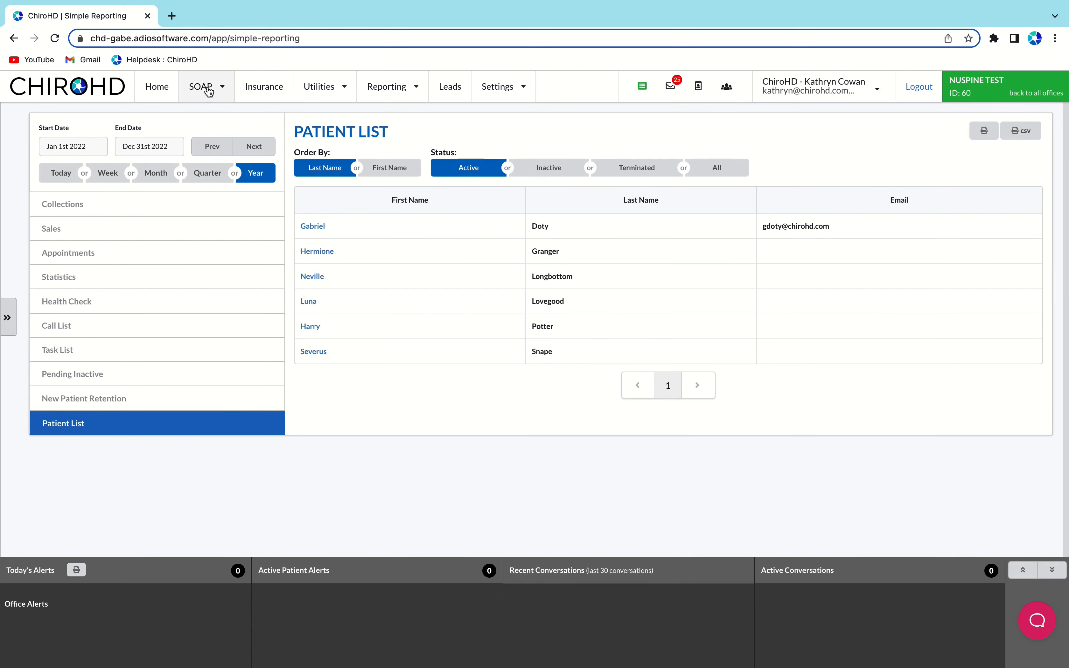
# Step: Return to the home screen and open the help widget's Answers section
pyautogui.click(152, 83)
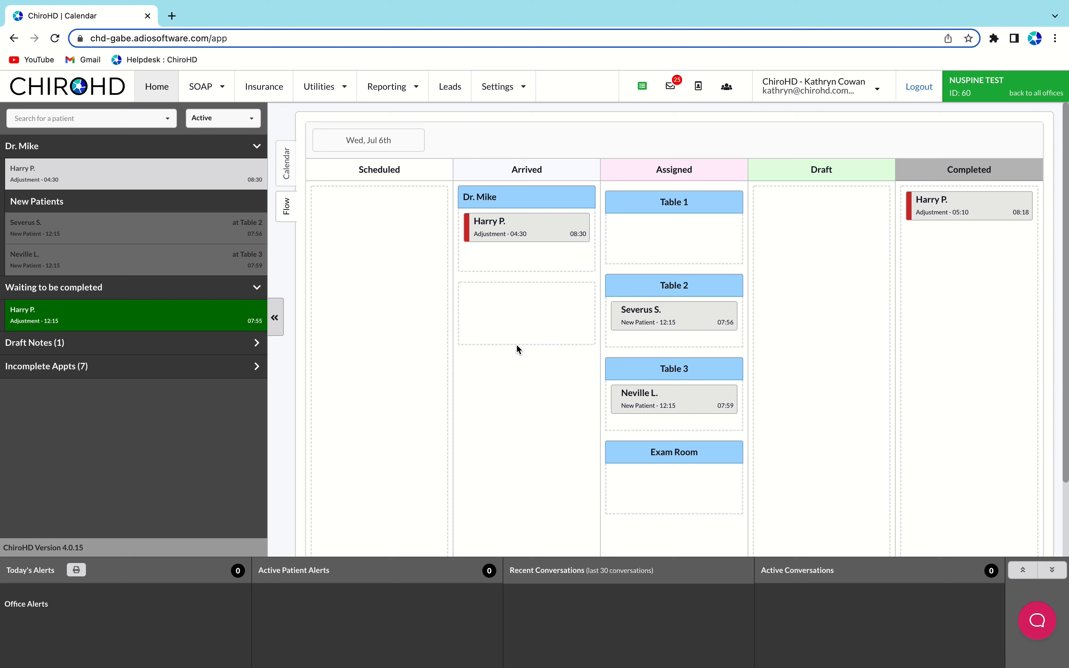
pyautogui.click(1039, 624)
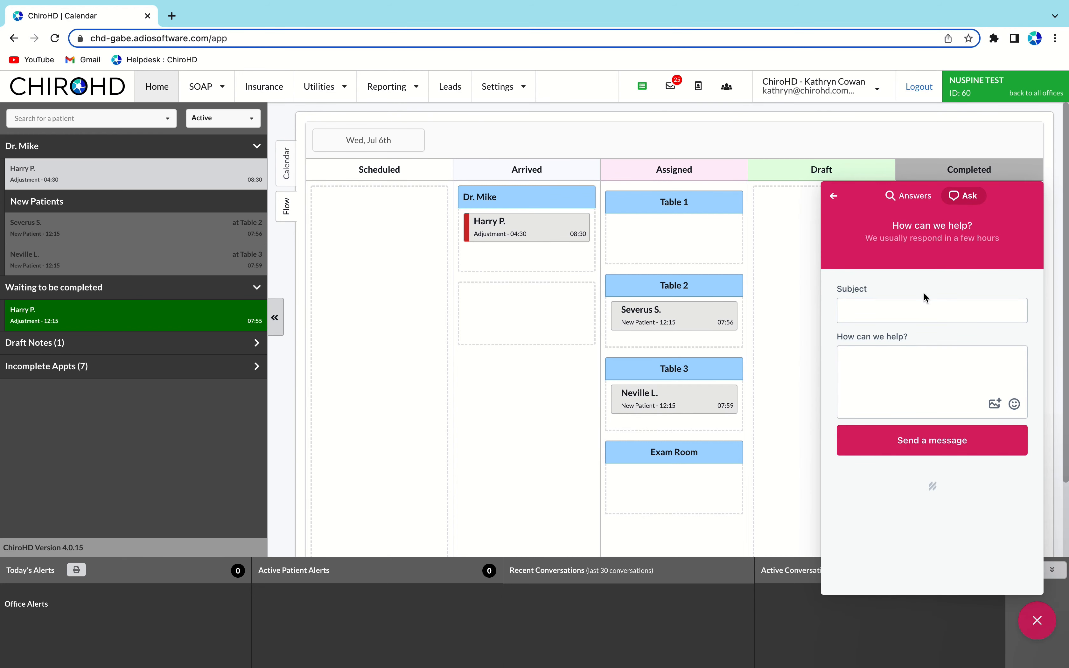
pyautogui.click(834, 195)
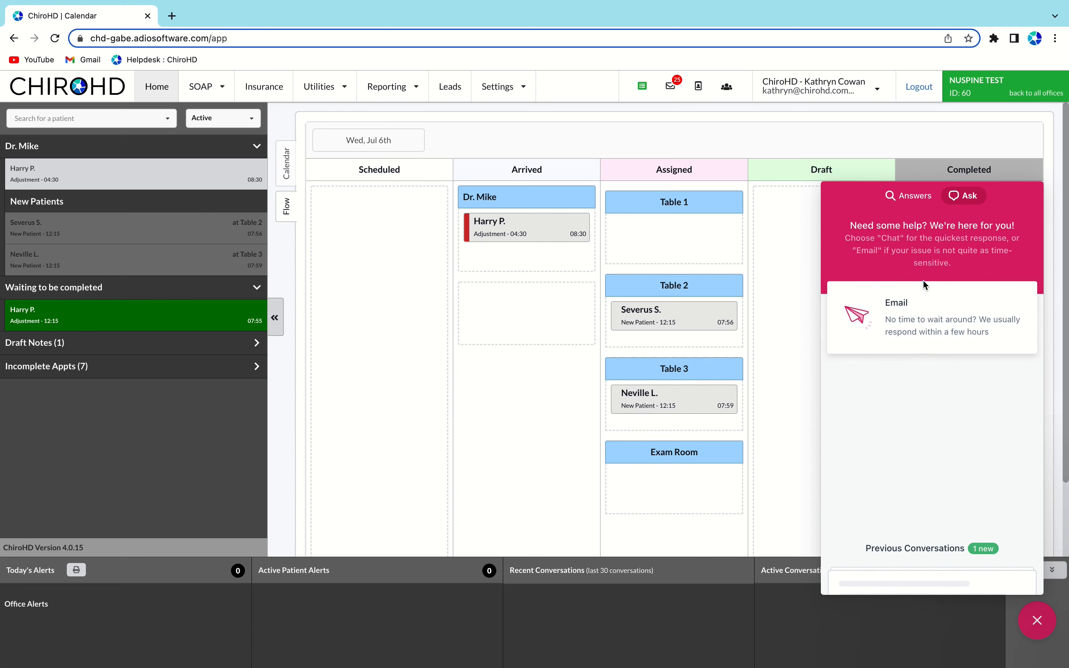
pyautogui.click(914, 198)
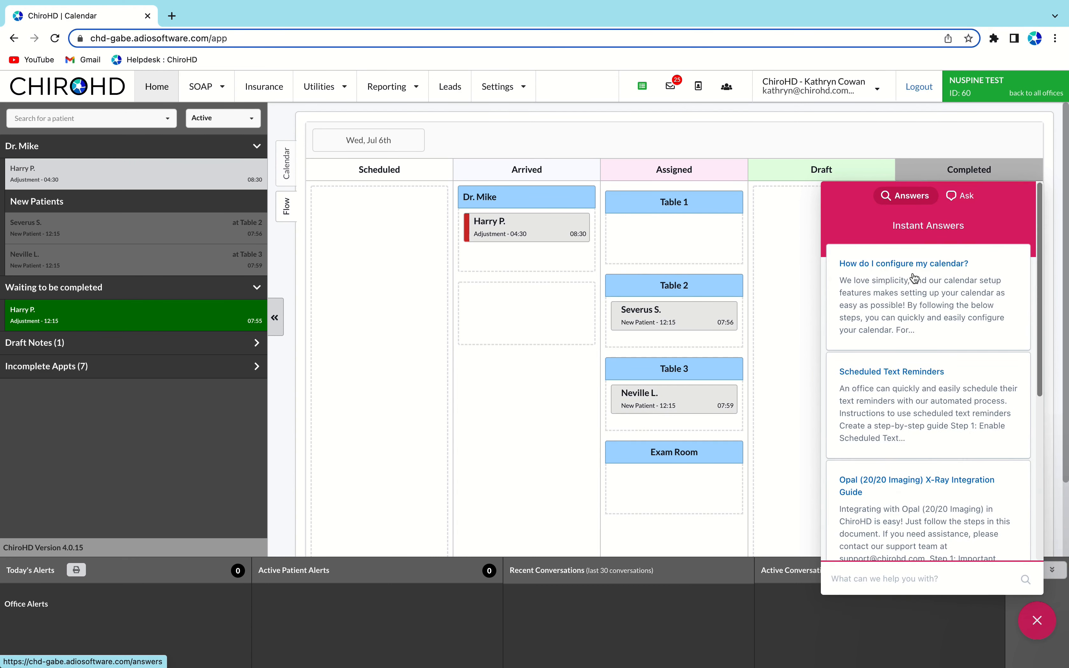
# Step: Search the help articles for "text", browse the results, and close the help widget
pyautogui.click(899, 579)
pyautogui.write('text')
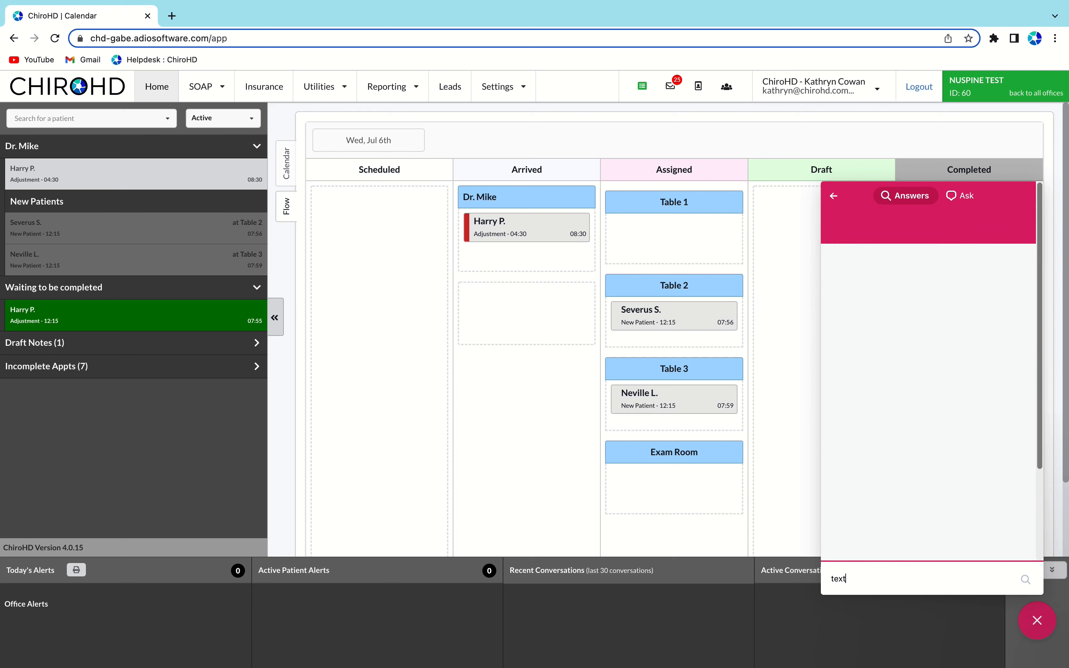
pyautogui.scroll(-15, 891, 510)
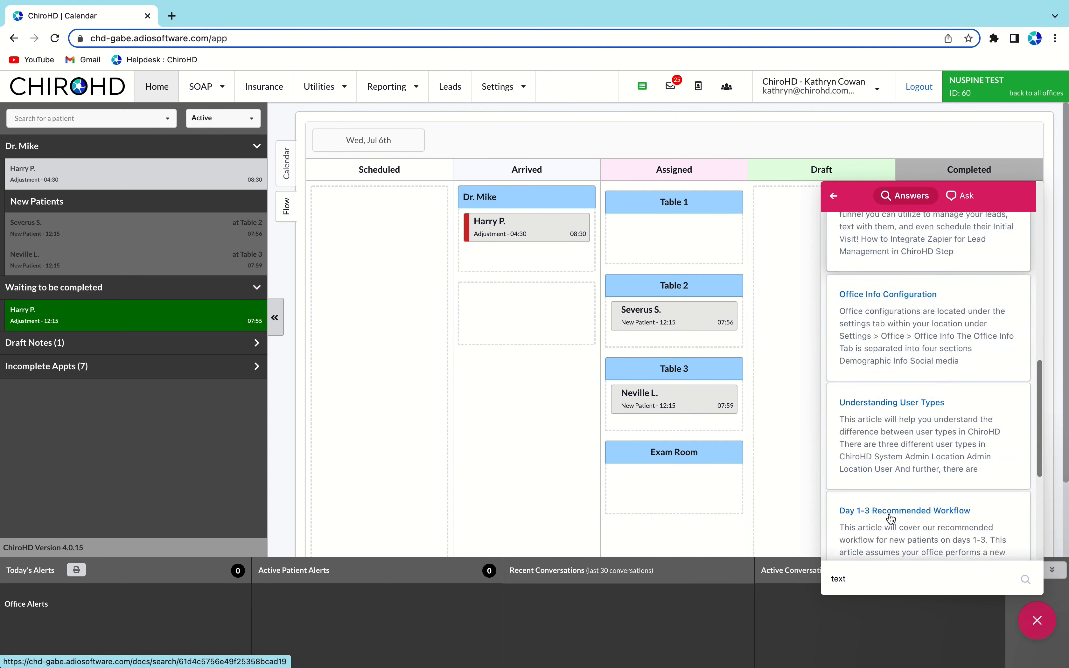
pyautogui.scroll(3, 898, 323)
pyautogui.scroll(5, 898, 323)
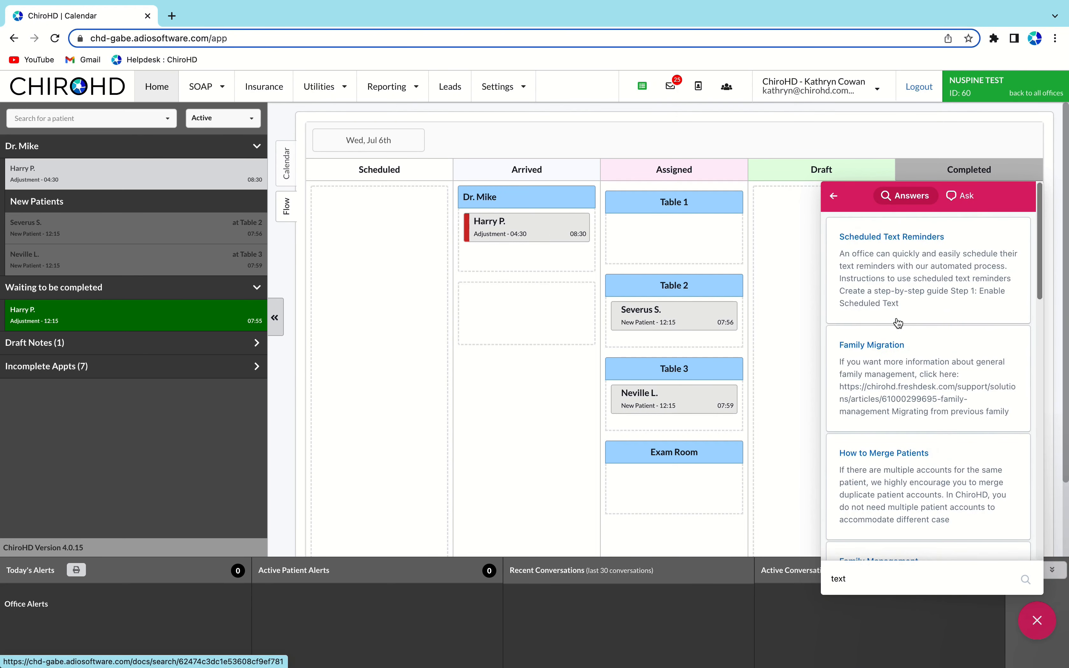
pyautogui.click(958, 200)
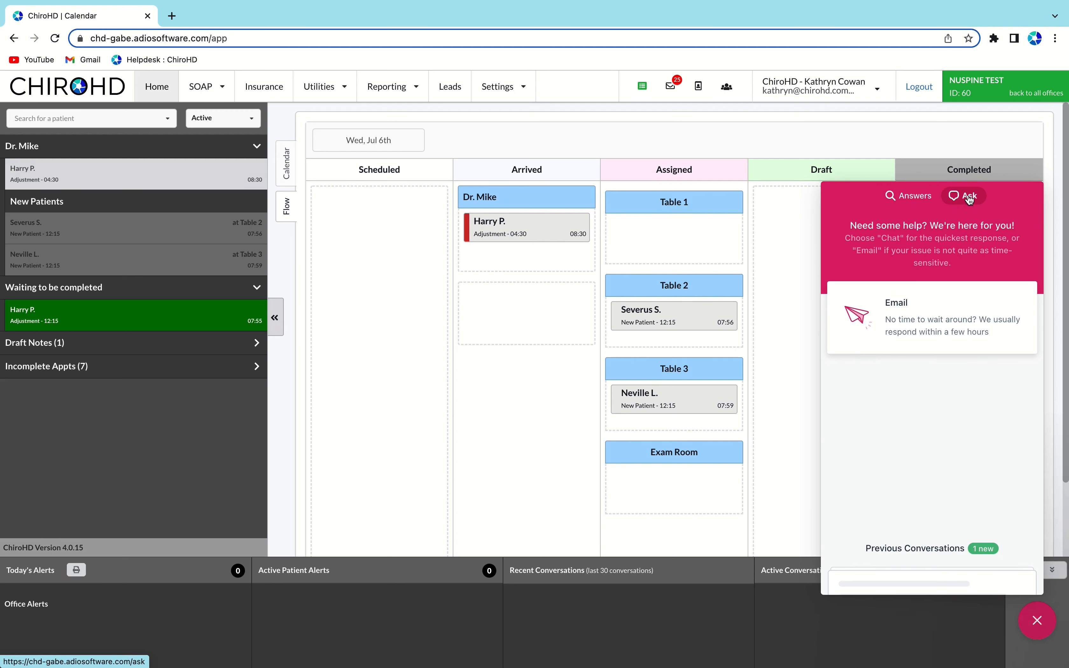
pyautogui.click(1037, 621)
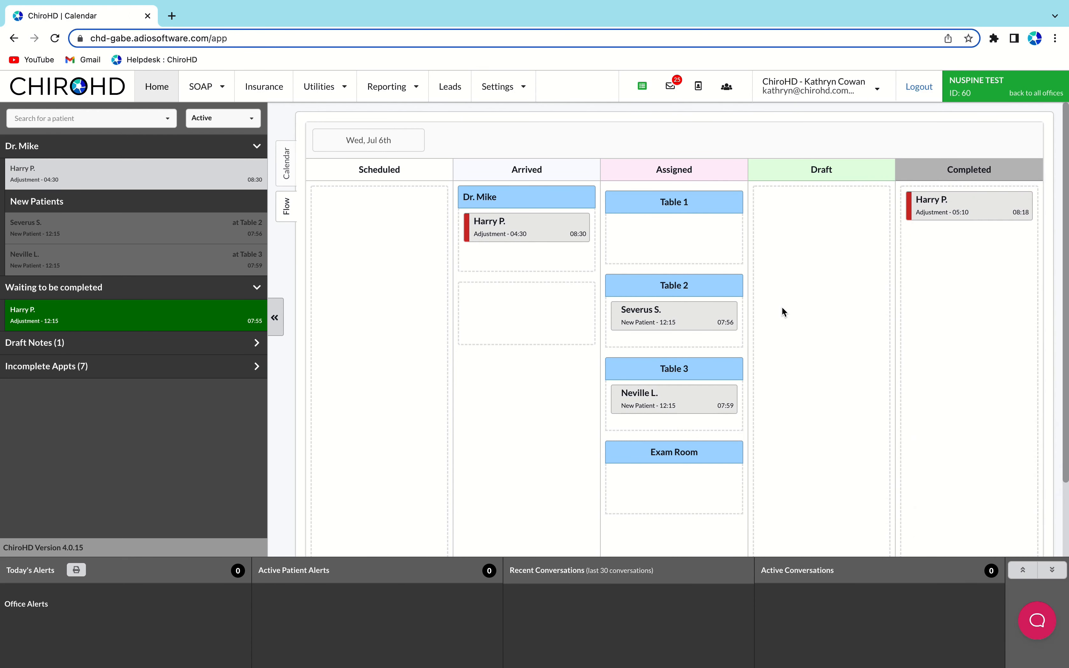